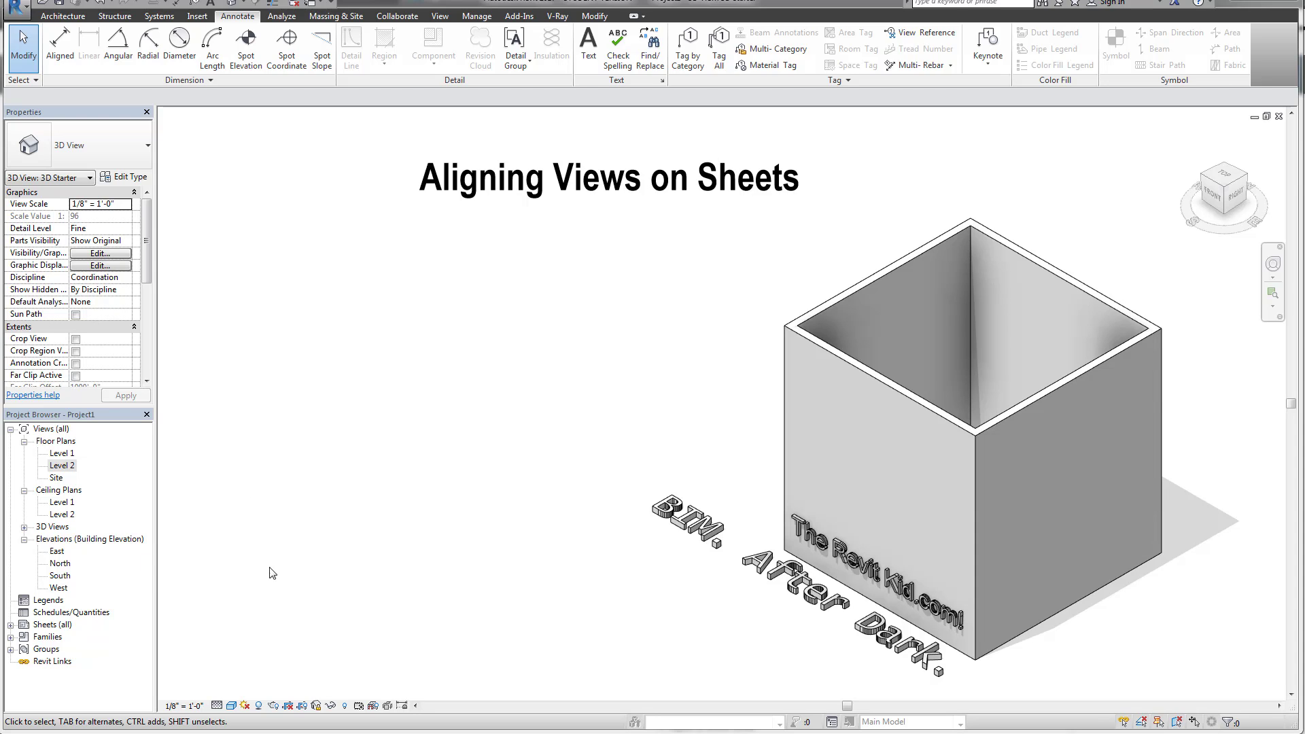
# Step: Create new sheet A102 with the default title block
pyautogui.click(10, 625)
pyautogui.doubleClick(83, 637)
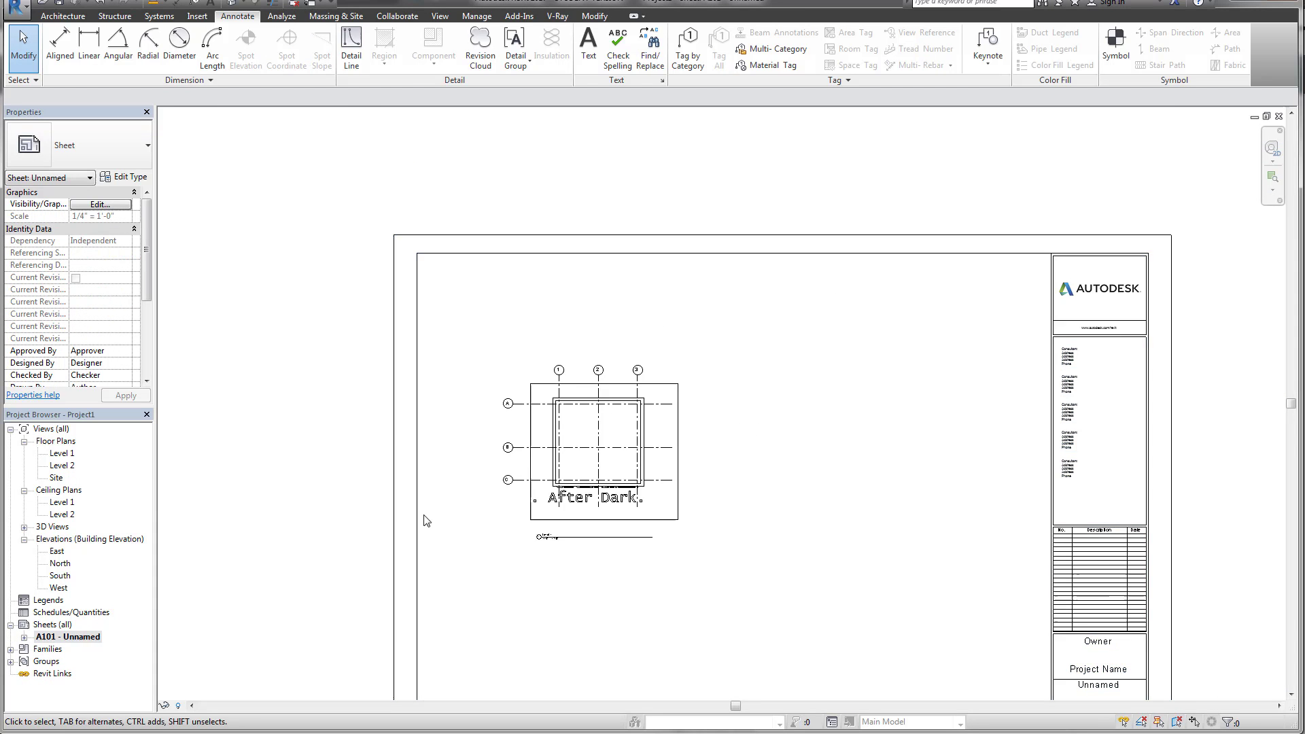
pyautogui.rightClick(42, 625)
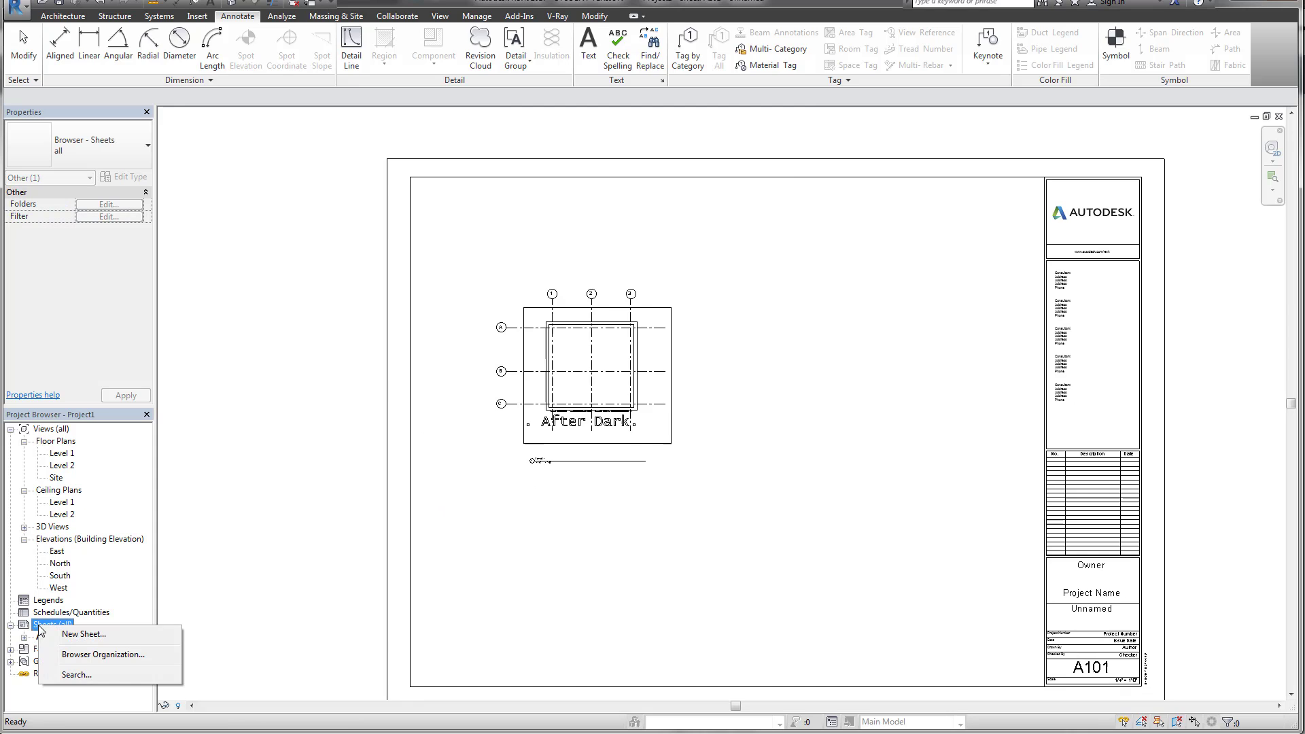
pyautogui.click(72, 633)
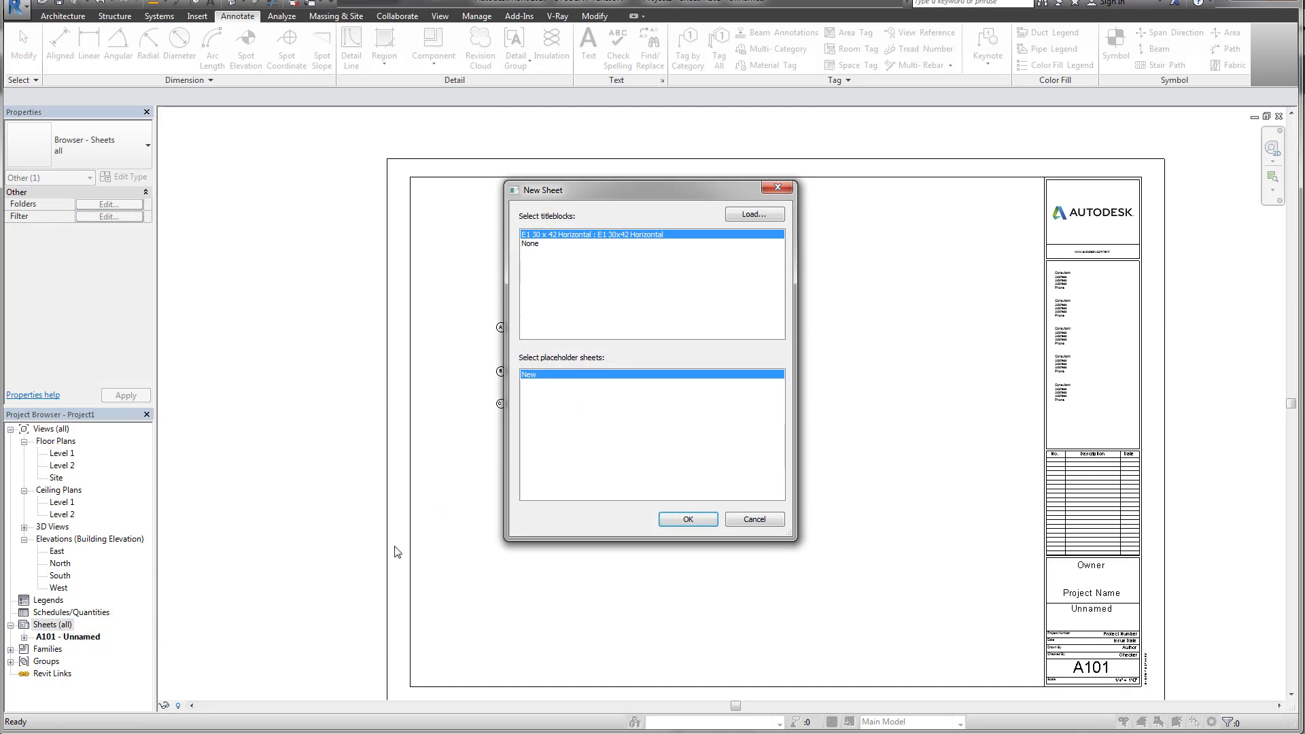
pyautogui.click(688, 519)
# Step: Reopen sheet A101 and check its floor plan viewport
pyautogui.doubleClick(77, 638)
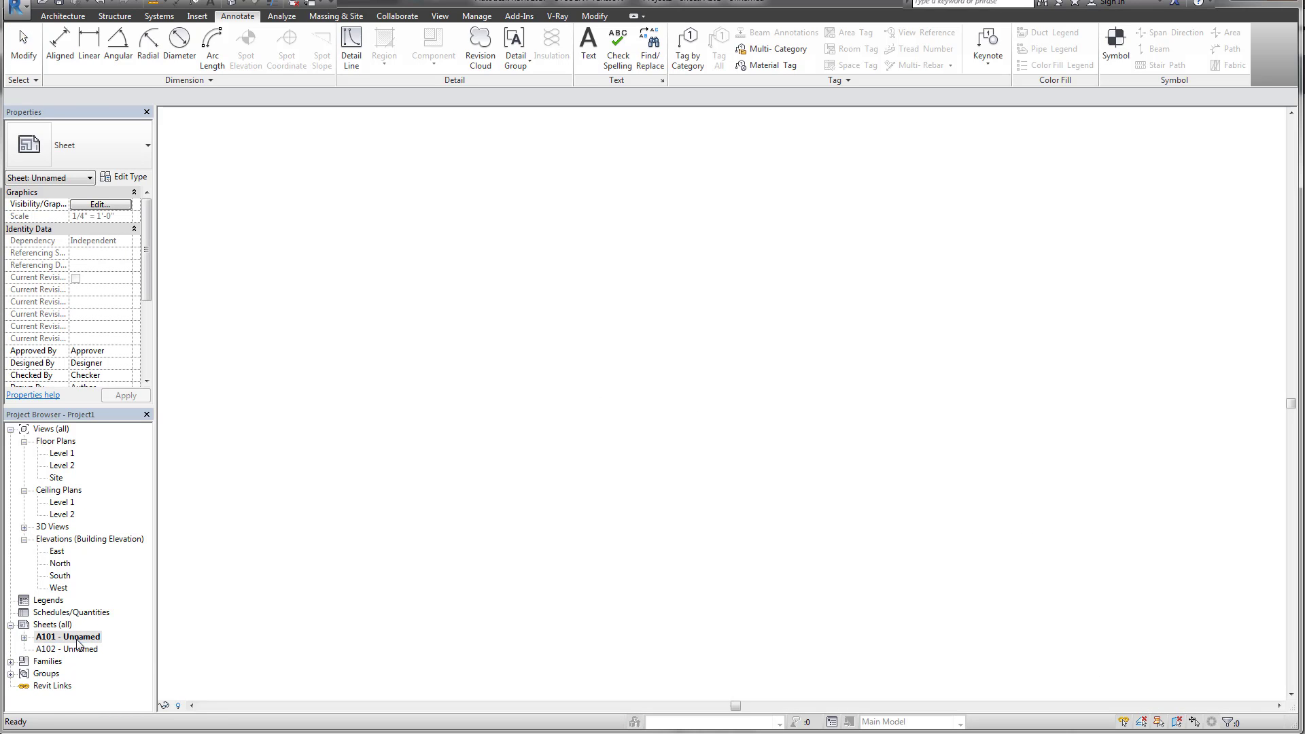
pyautogui.moveTo(641, 487); pyautogui.dragTo(544, 416, button='middle')
pyautogui.click(570, 379)
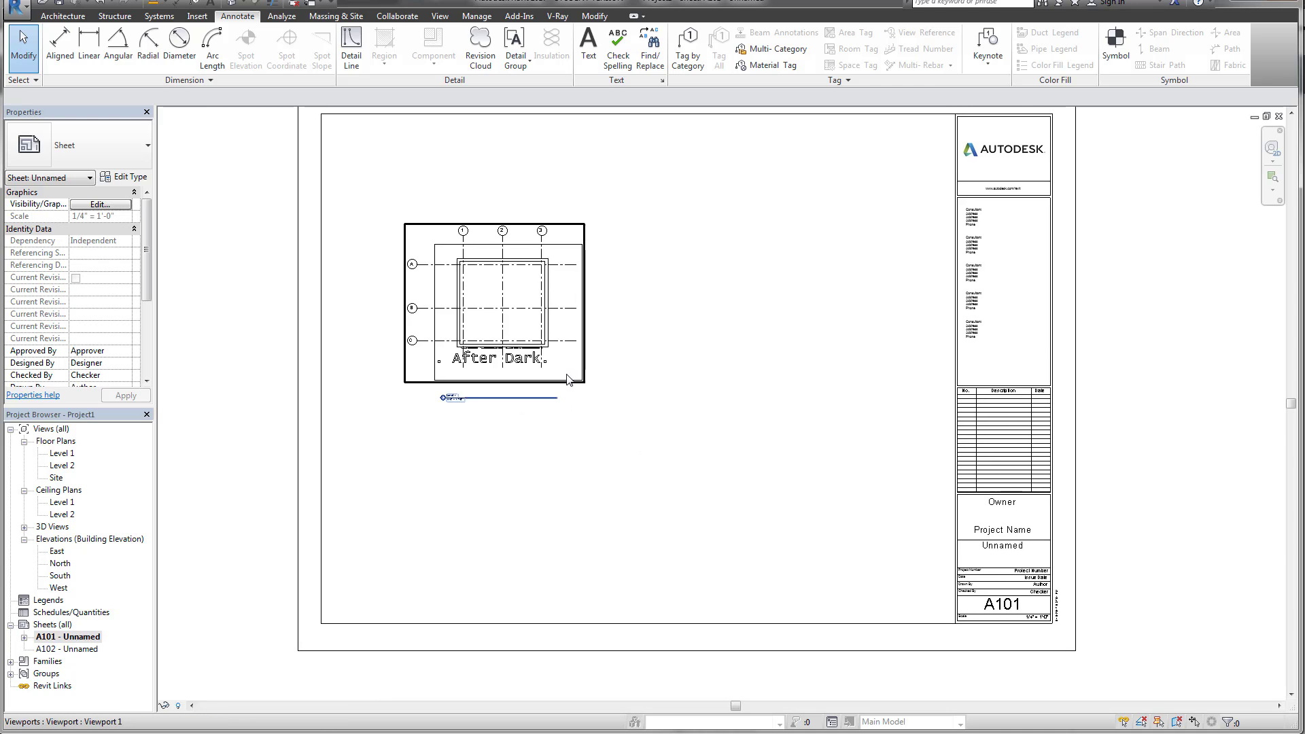
pyautogui.moveTo(512, 371); pyautogui.dragTo(511, 383, button='middle')
pyautogui.click(171, 657)
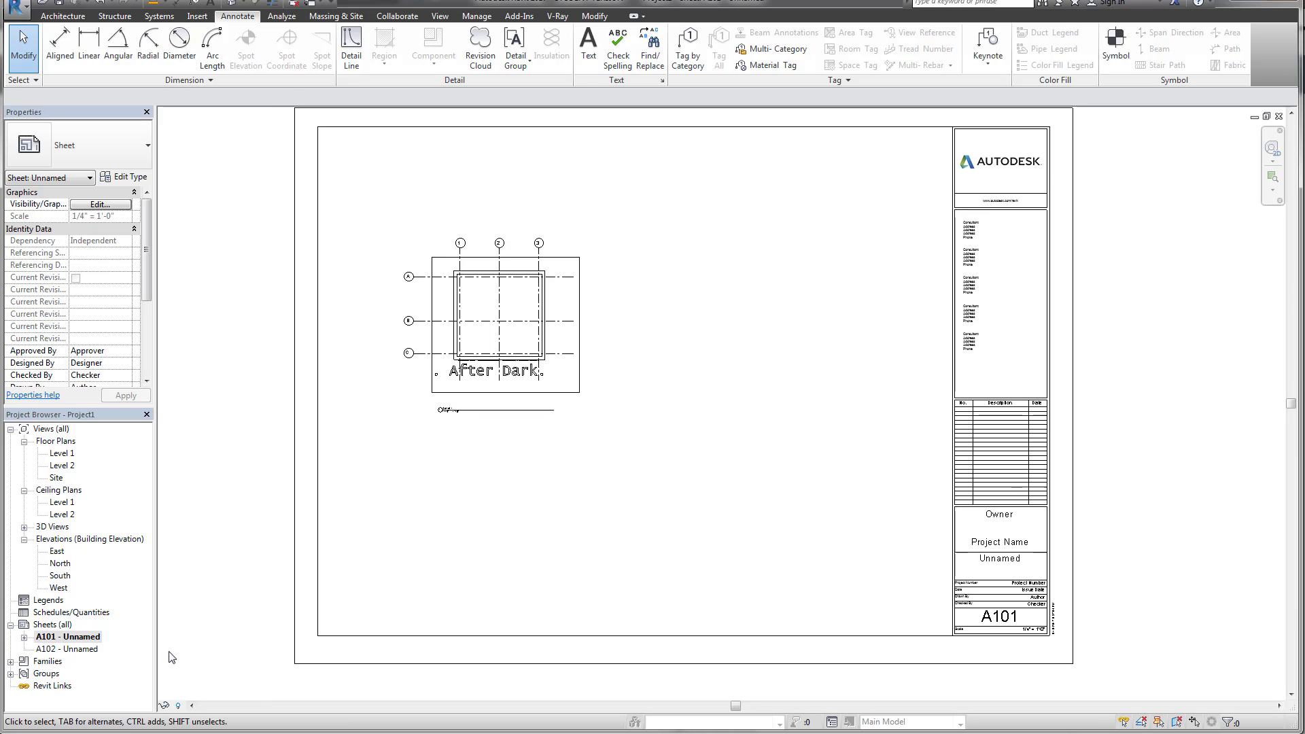
# Step: Place the Level 2 floor plan on sheet A102
pyautogui.doubleClick(68, 649)
pyautogui.click(62, 465)
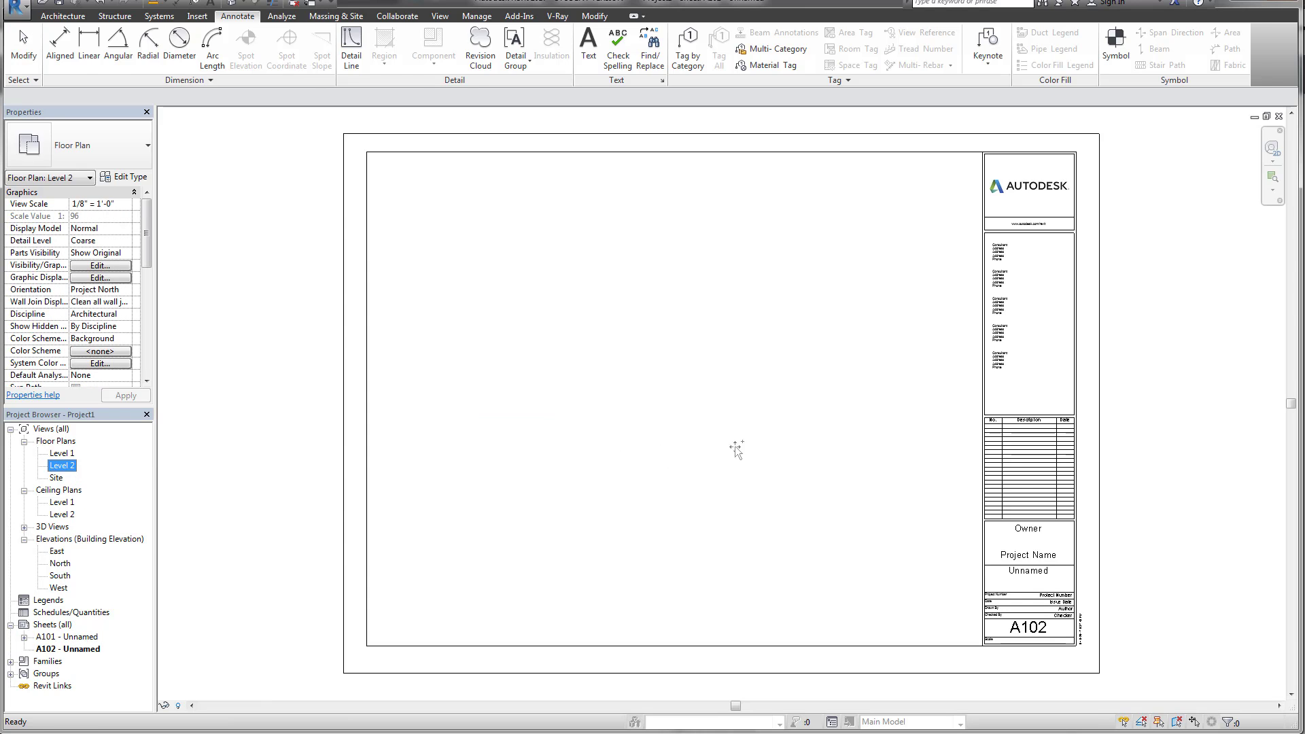
pyautogui.click(720, 416)
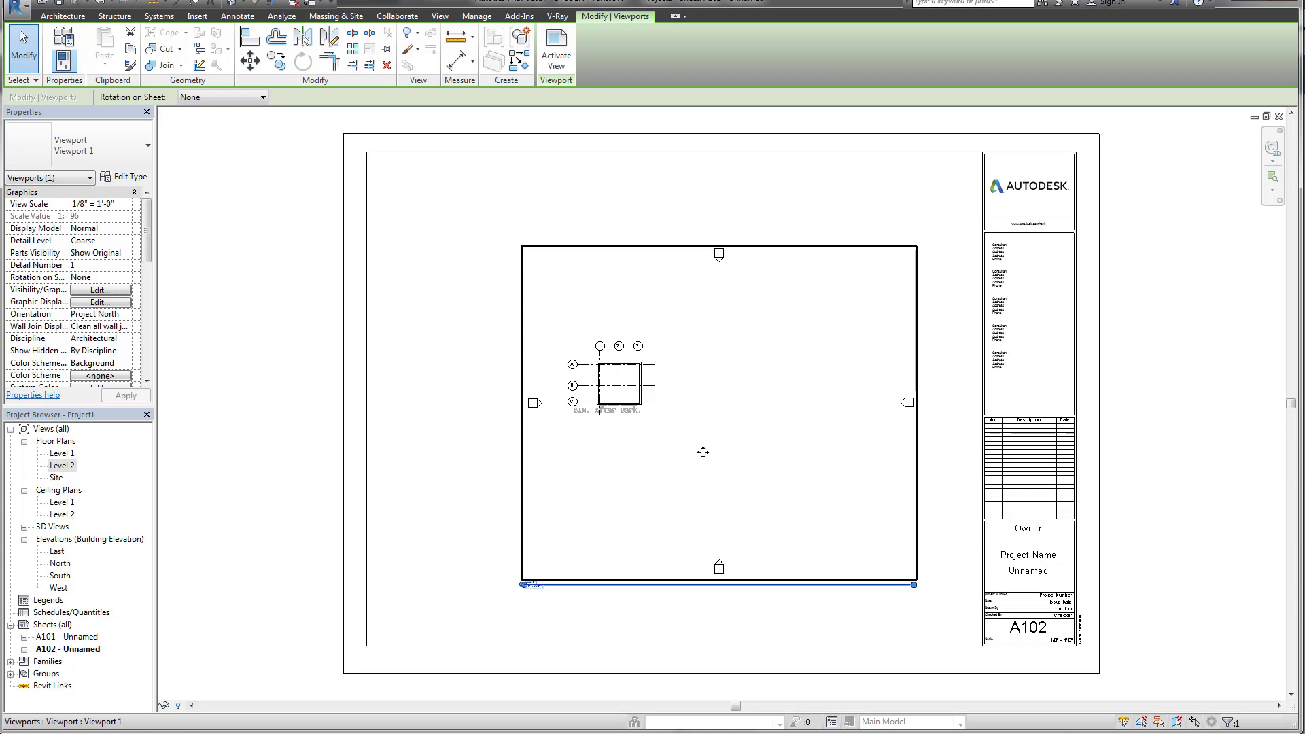
pyautogui.click(422, 495)
# Step: Set the Level 2 plan's View Scale to 1/4" = 1'-0"
pyautogui.click(62, 465)
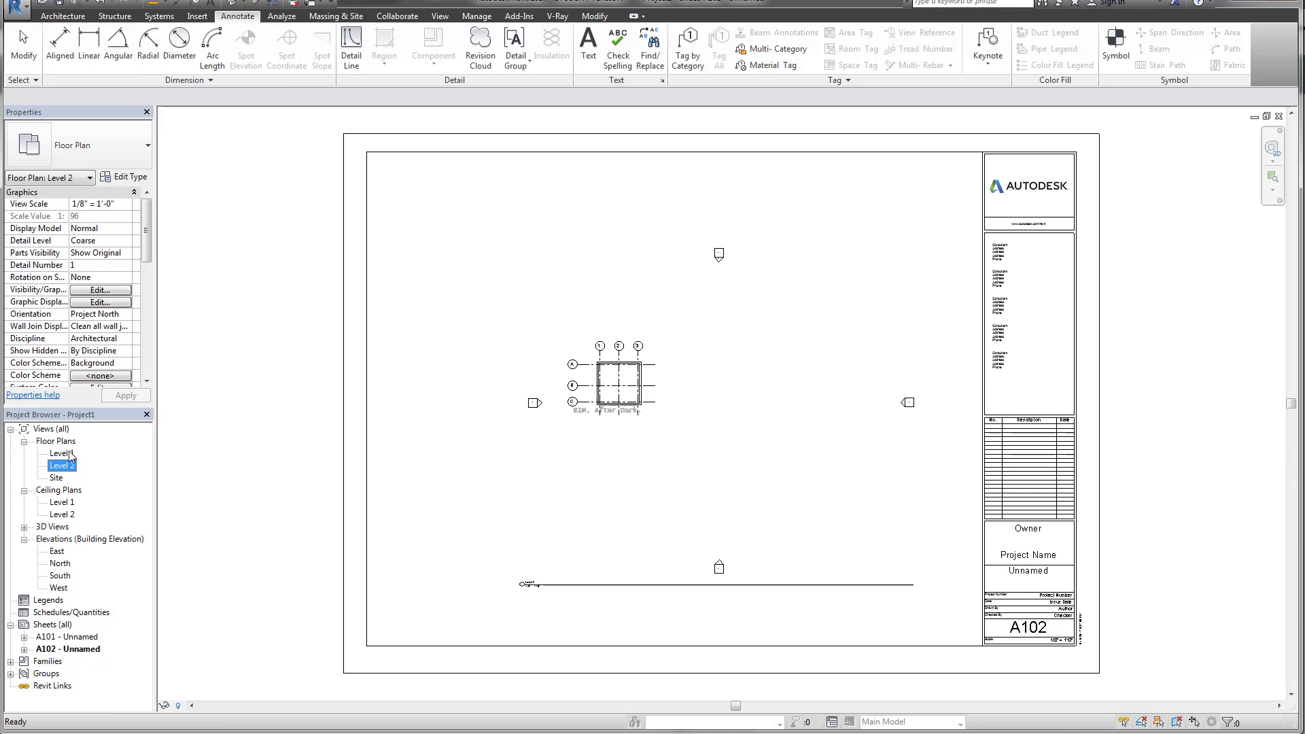
pyautogui.click(126, 204)
pyautogui.scroll(2, 90, 238)
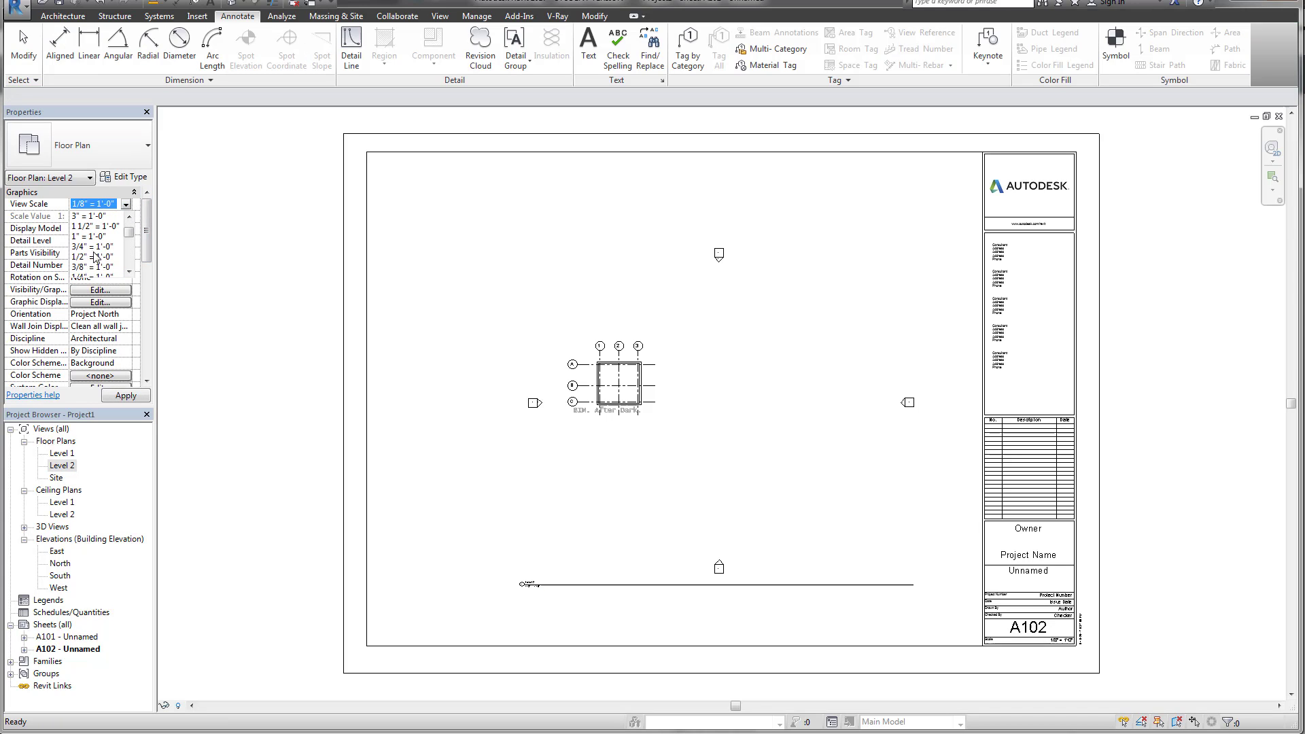
pyautogui.click(92, 269)
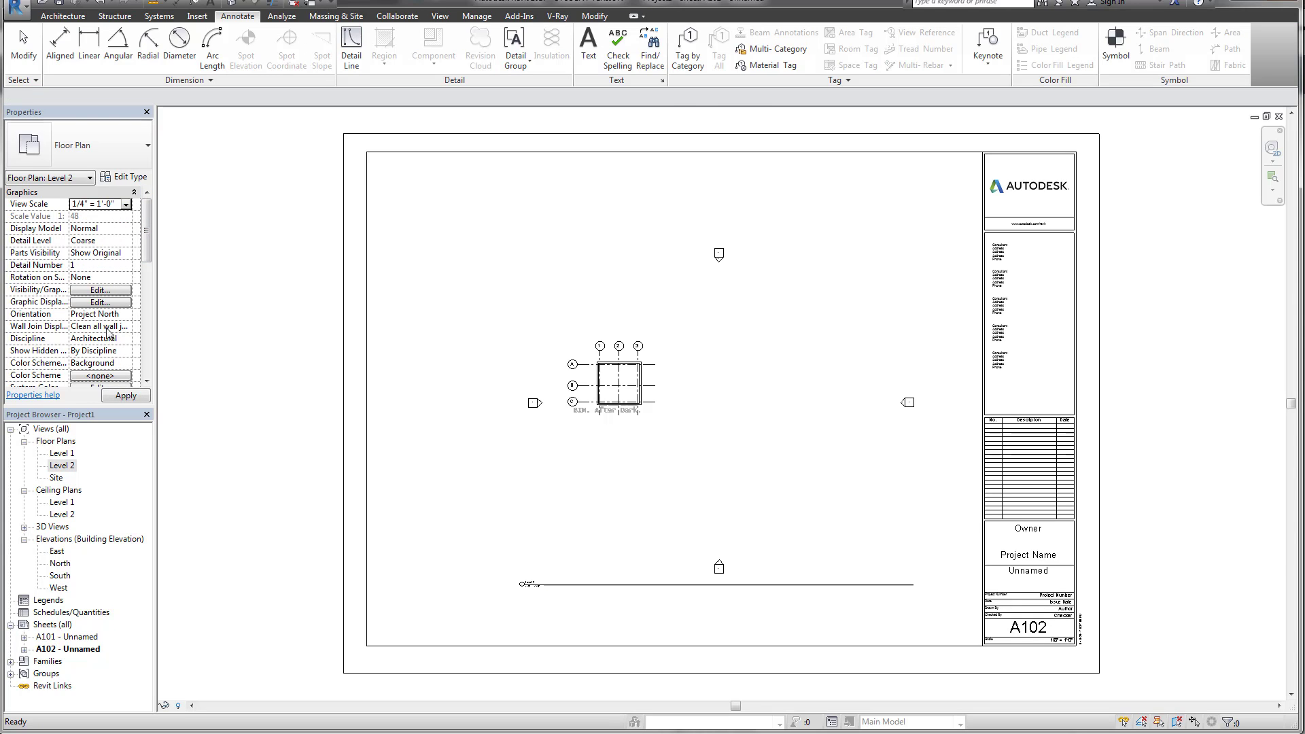
pyautogui.click(123, 395)
pyautogui.click(687, 437)
pyautogui.scroll(-2, 630, 448)
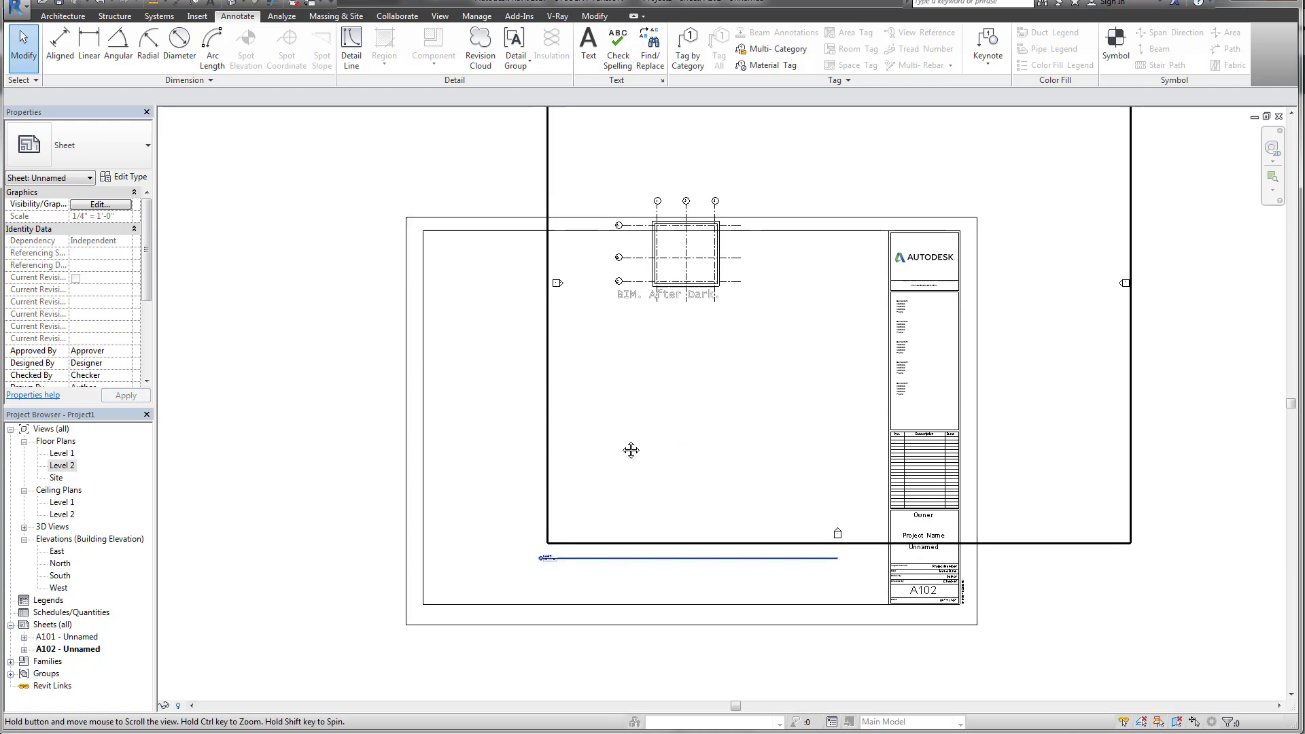
# Step: On sheet A101, sketch two trial detail lines forming a corner below the plan viewport
pyautogui.doubleClick(68, 637)
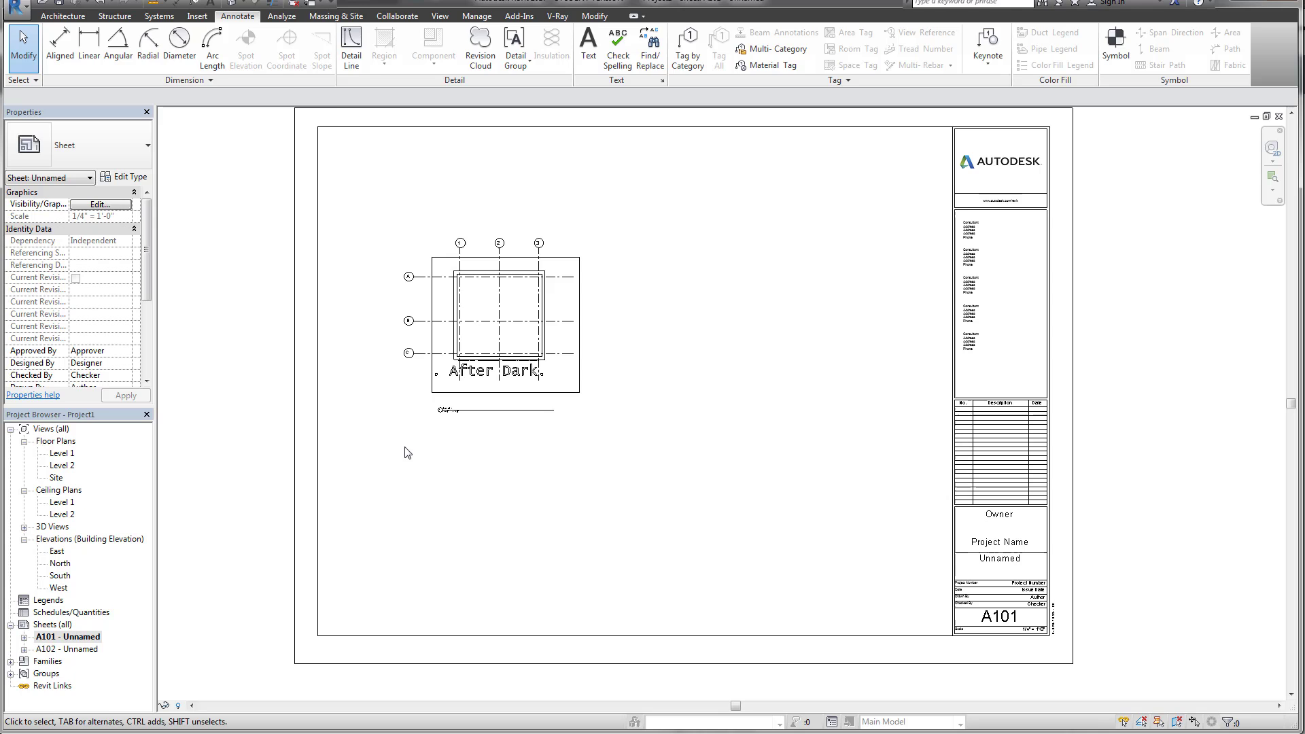
pyautogui.click(352, 46)
pyautogui.click(445, 473)
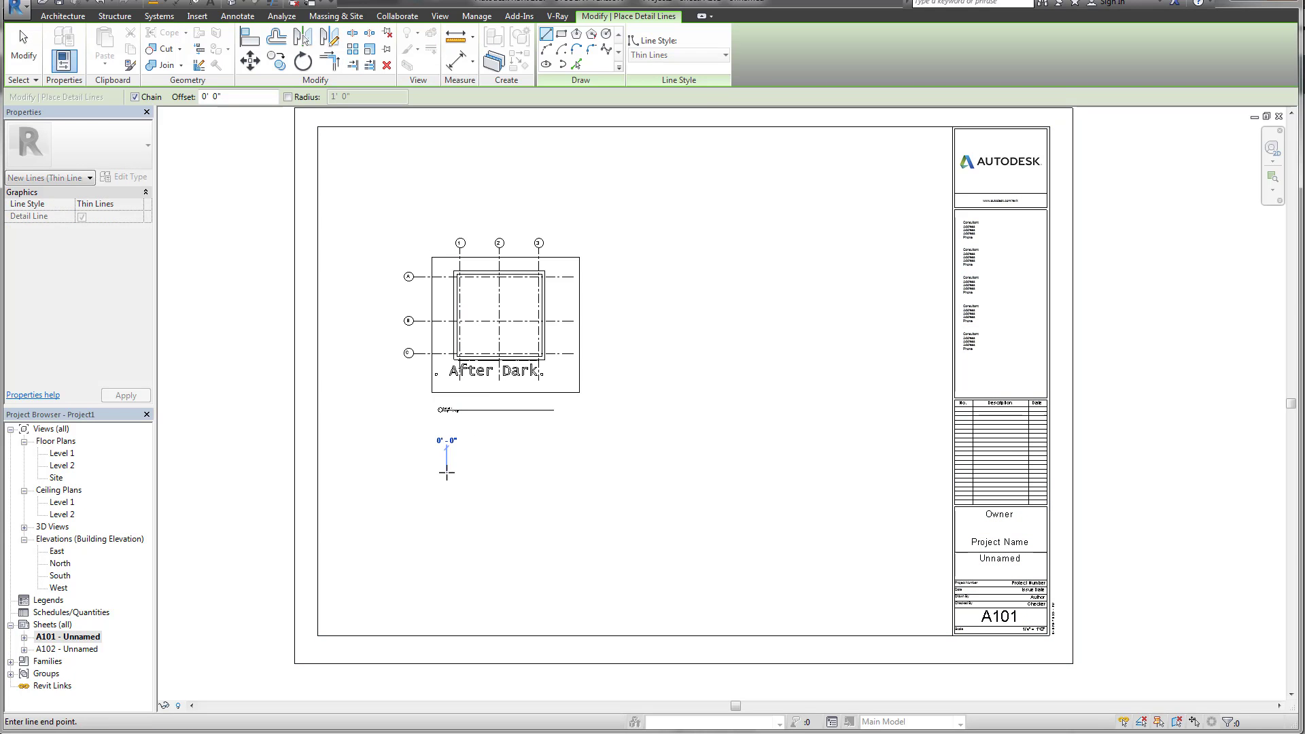
pyautogui.click(446, 508)
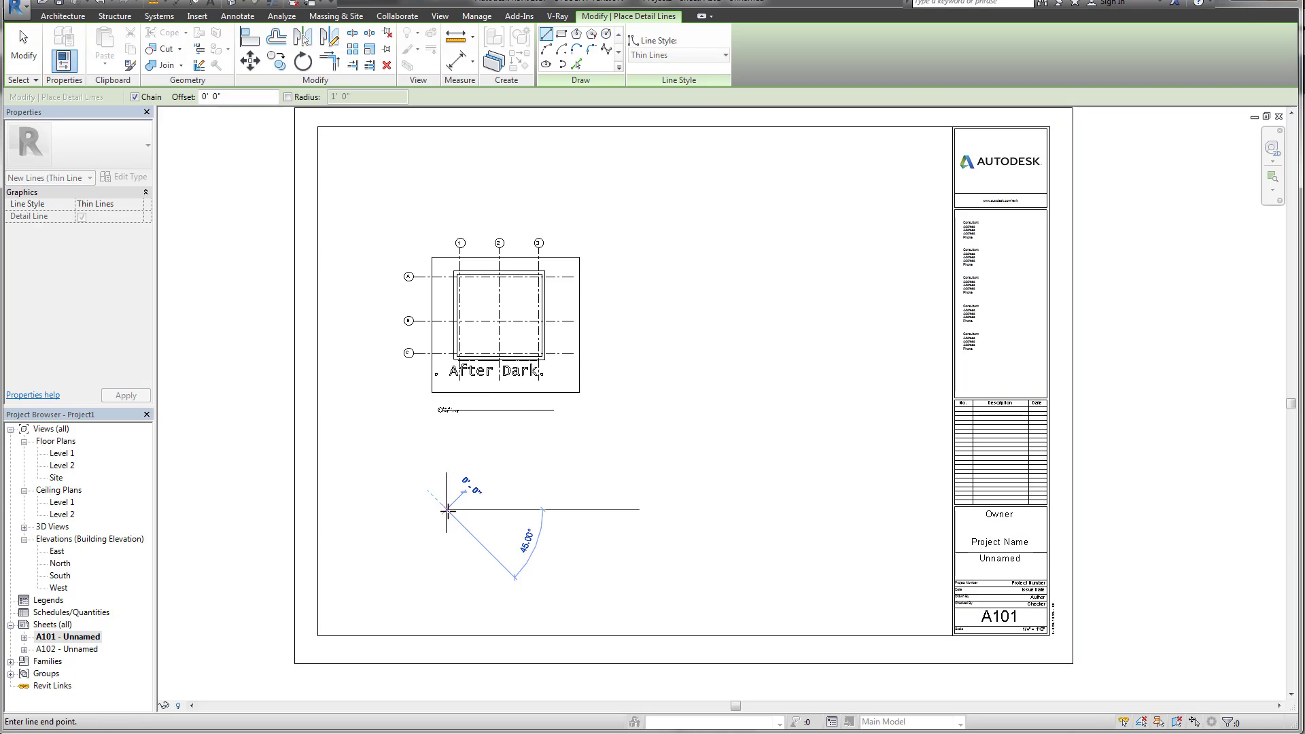
pyautogui.click(484, 509)
pyautogui.press('Escape')
pyautogui.press('Escape')
# Step: Select the two trial corner lines and delete them
pyautogui.moveTo(435, 505)
pyautogui.mouseDown()
pyautogui.moveTo(472, 524)
pyautogui.moveTo(437, 507)
pyautogui.mouseUp()
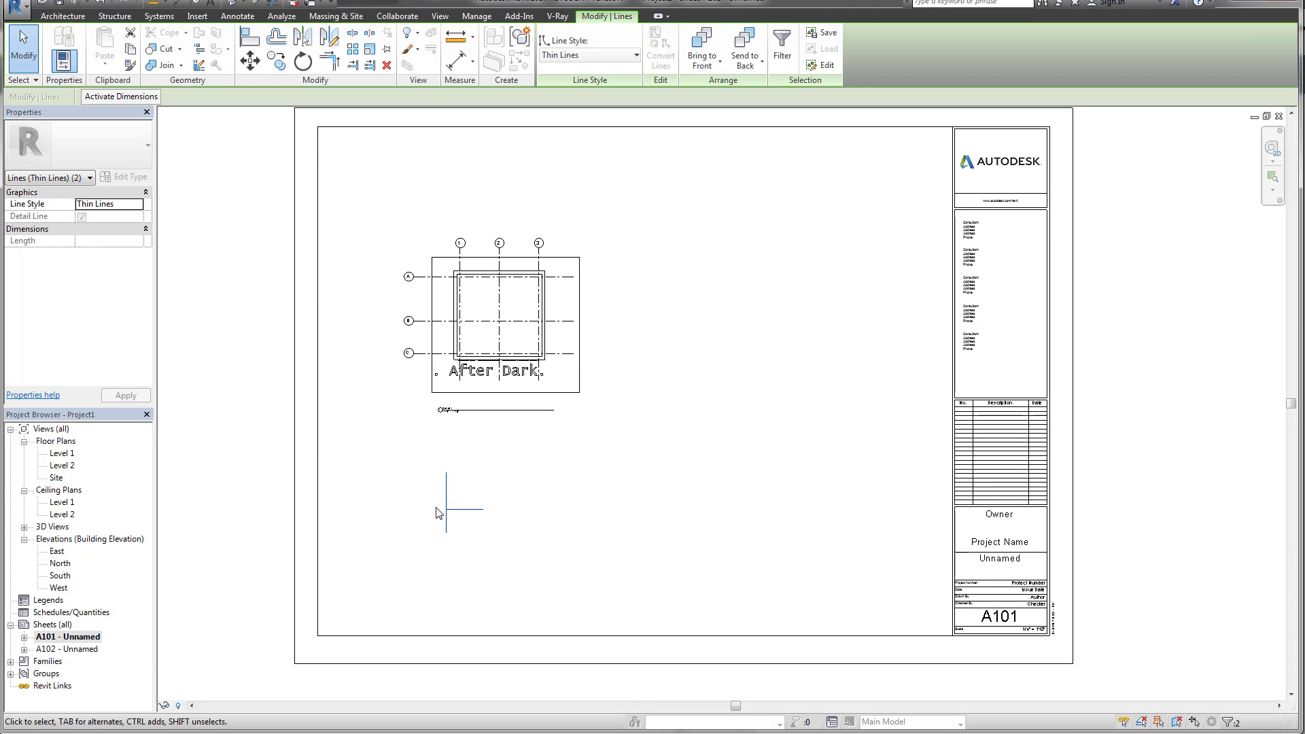
pyautogui.press('Delete')
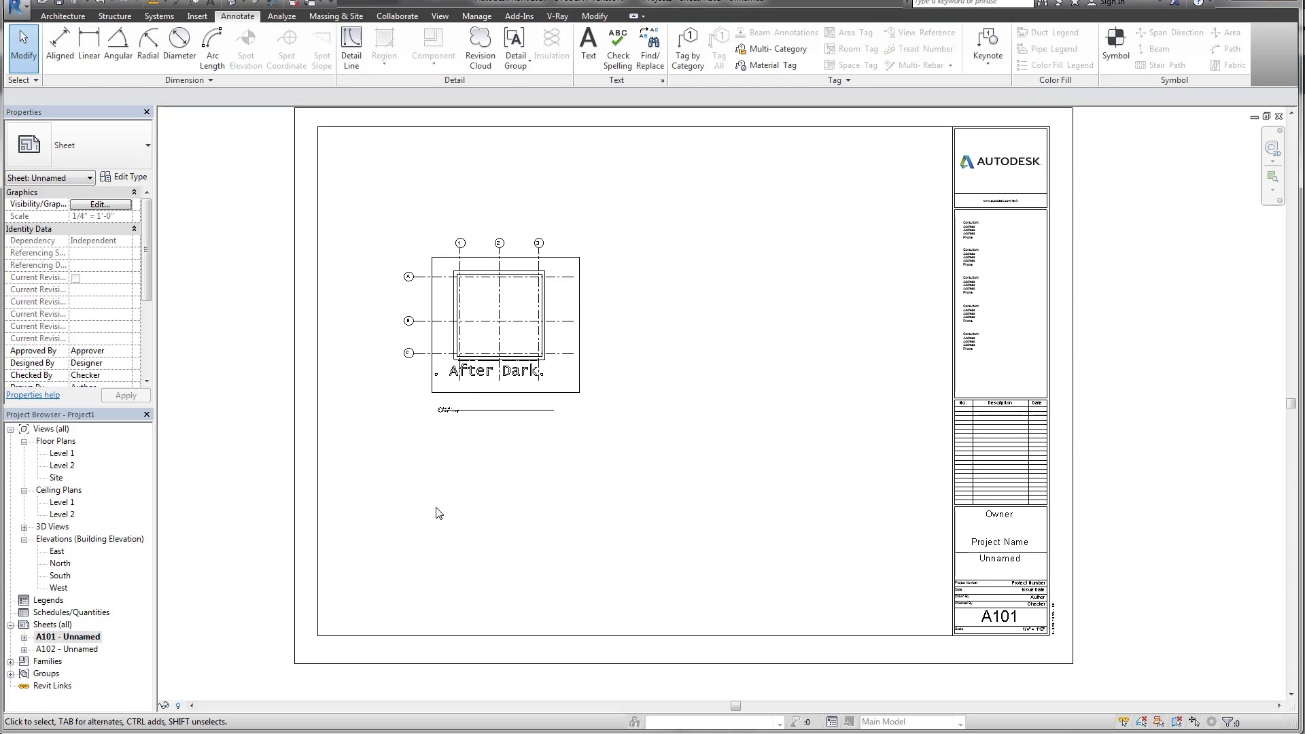
pyautogui.moveTo(146, 289); pyautogui.dragTo(144, 376)
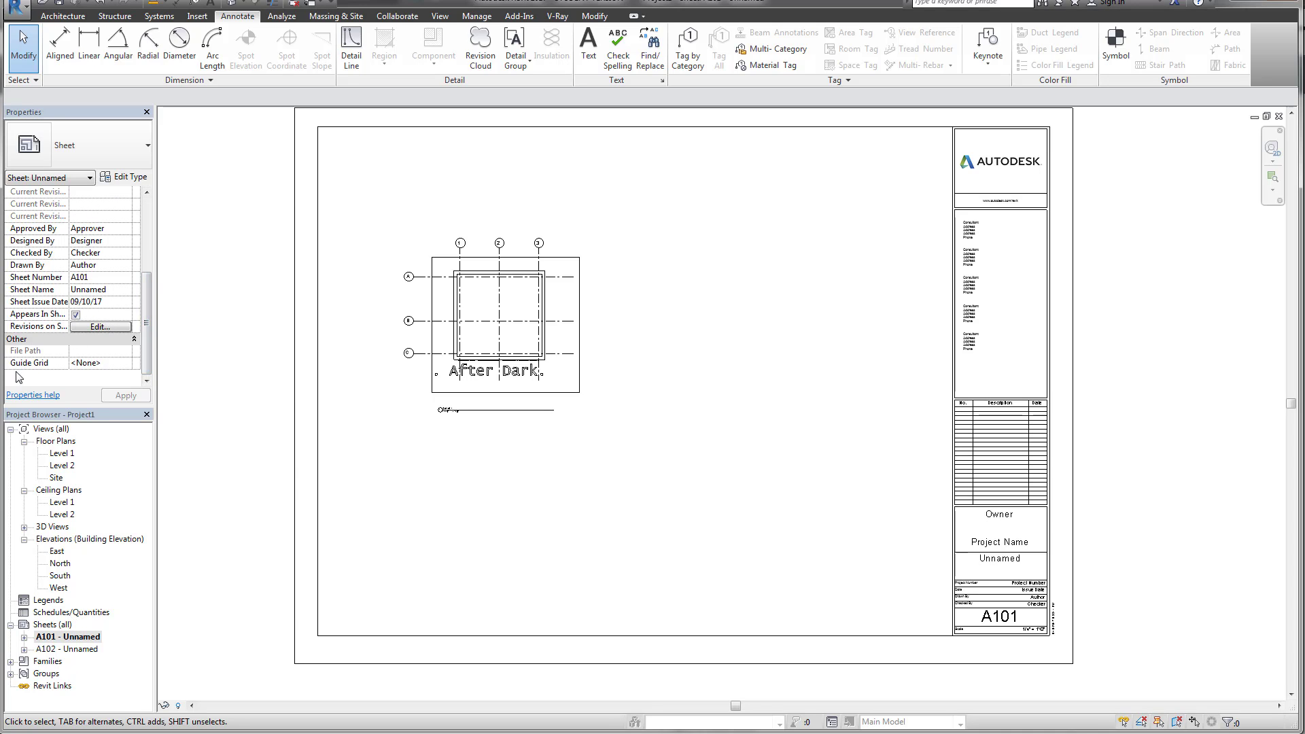
pyautogui.click(84, 363)
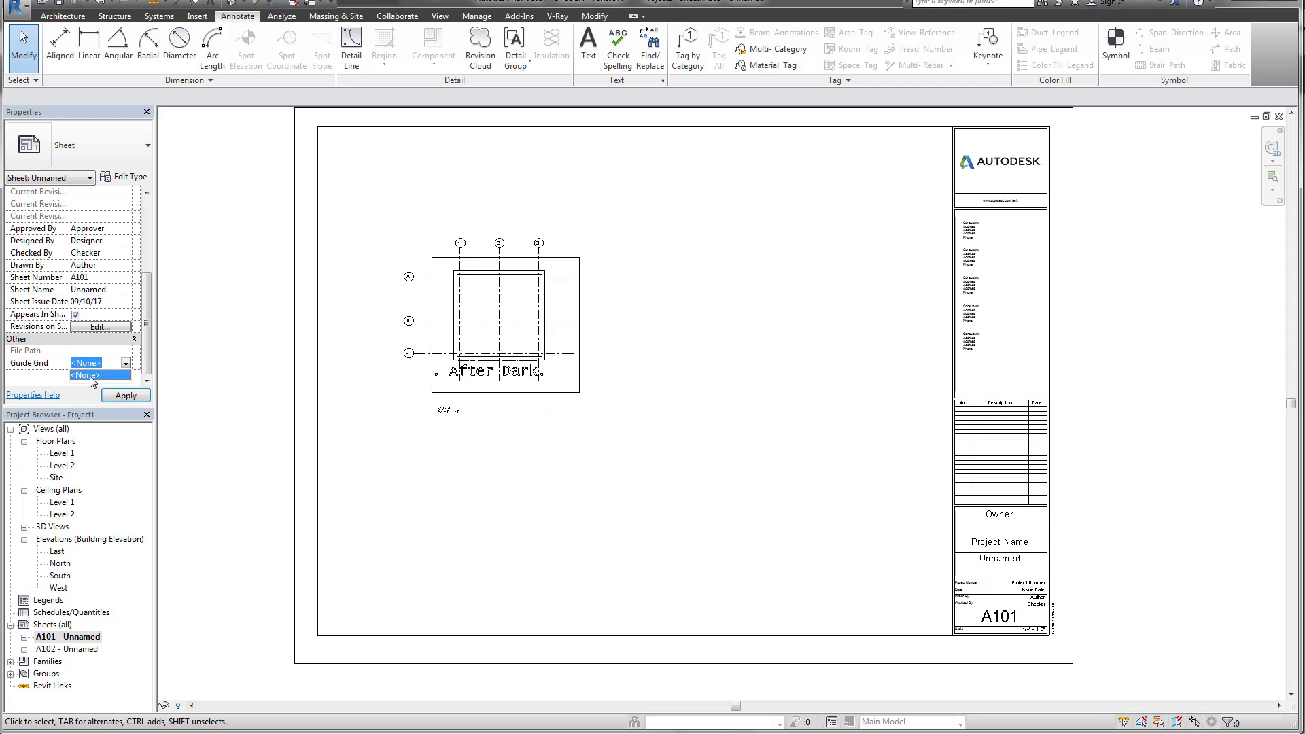
pyautogui.click(90, 376)
pyautogui.click(126, 396)
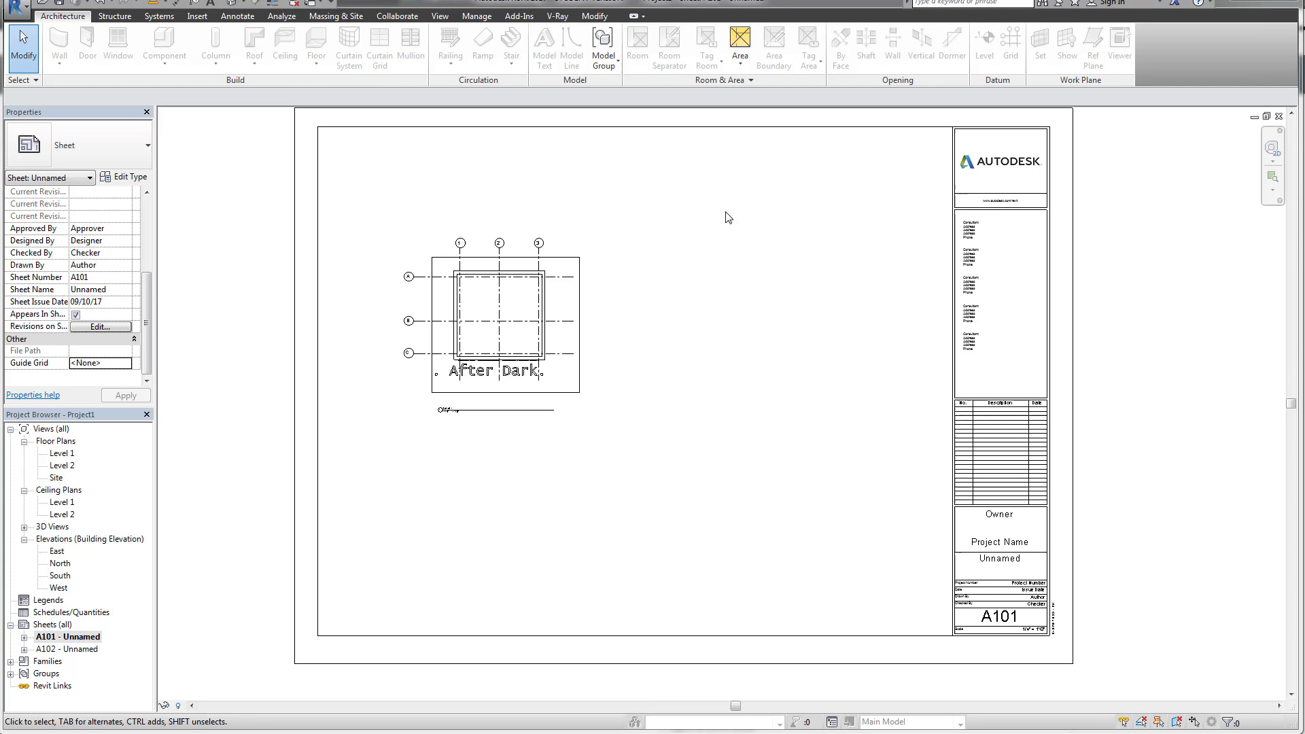
pyautogui.click(440, 17)
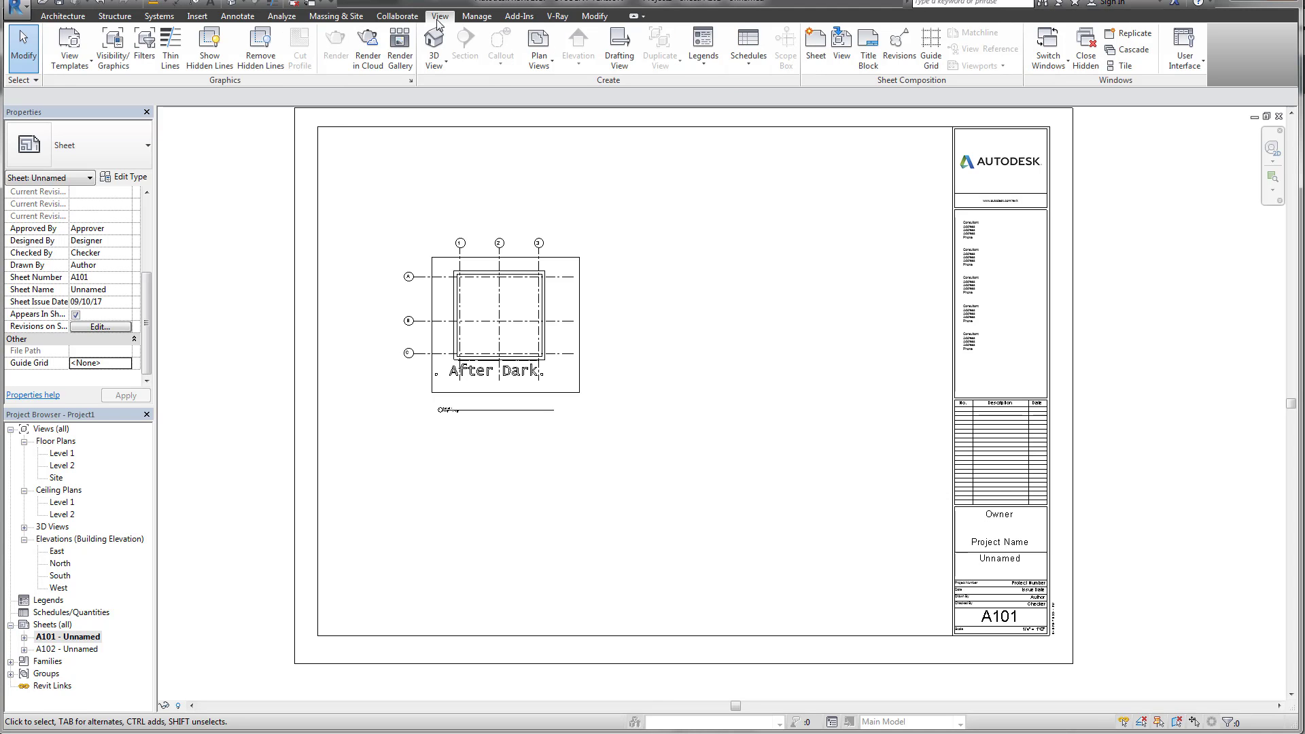
# Step: Create a guide grid named 'Left Bottom Corner' and assign it to sheet A101
pyautogui.click(931, 55)
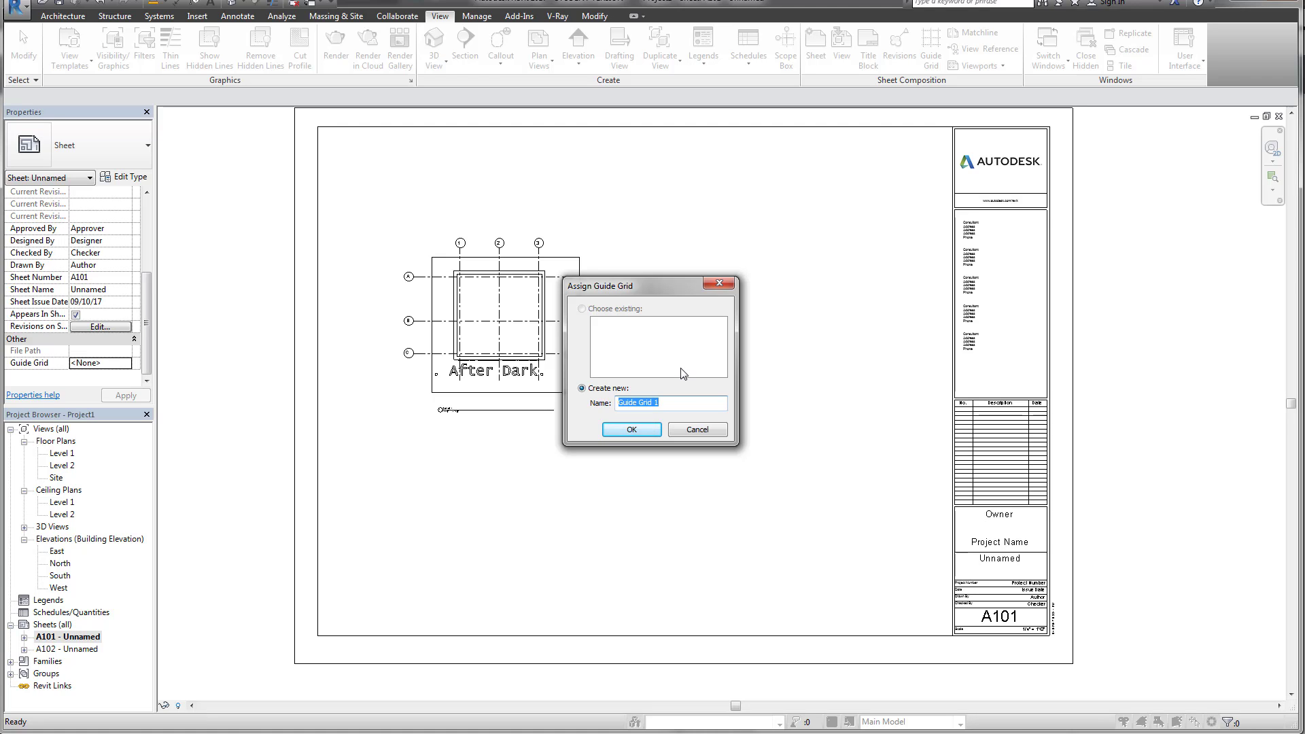
pyautogui.write('Left Corn')
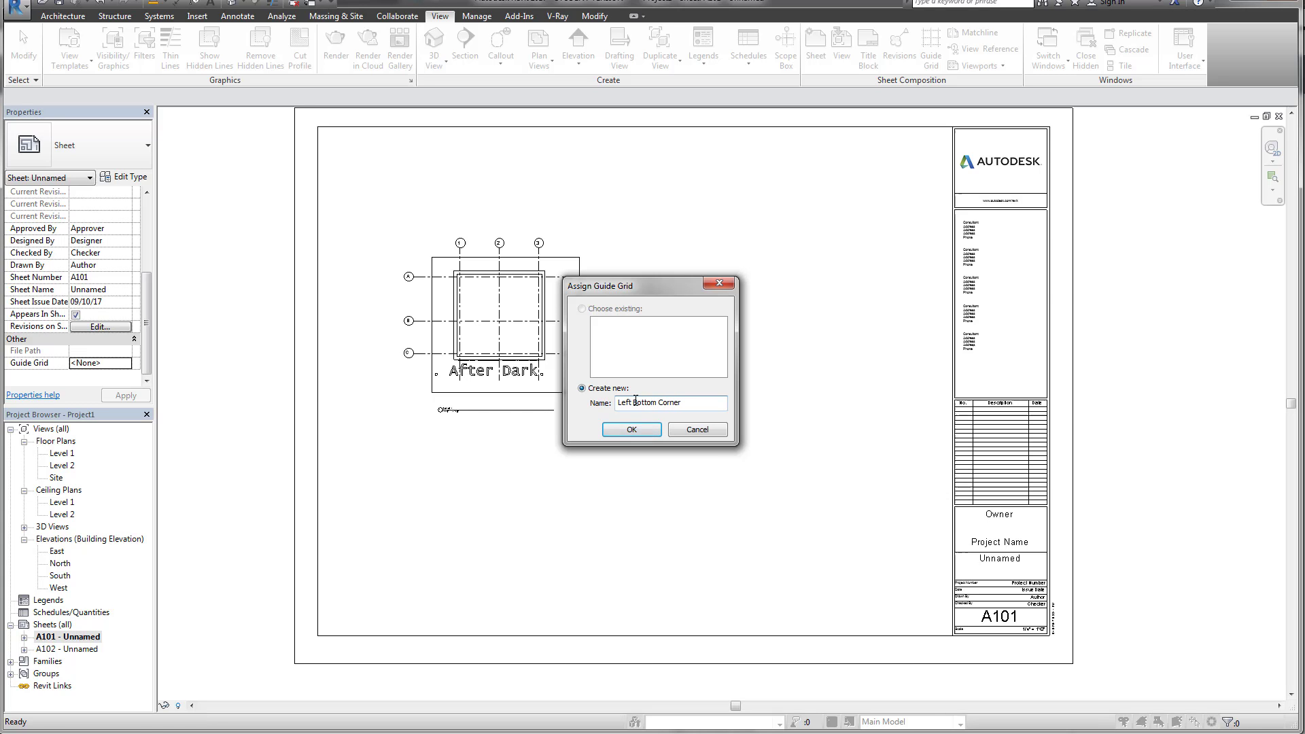
pyautogui.click(638, 429)
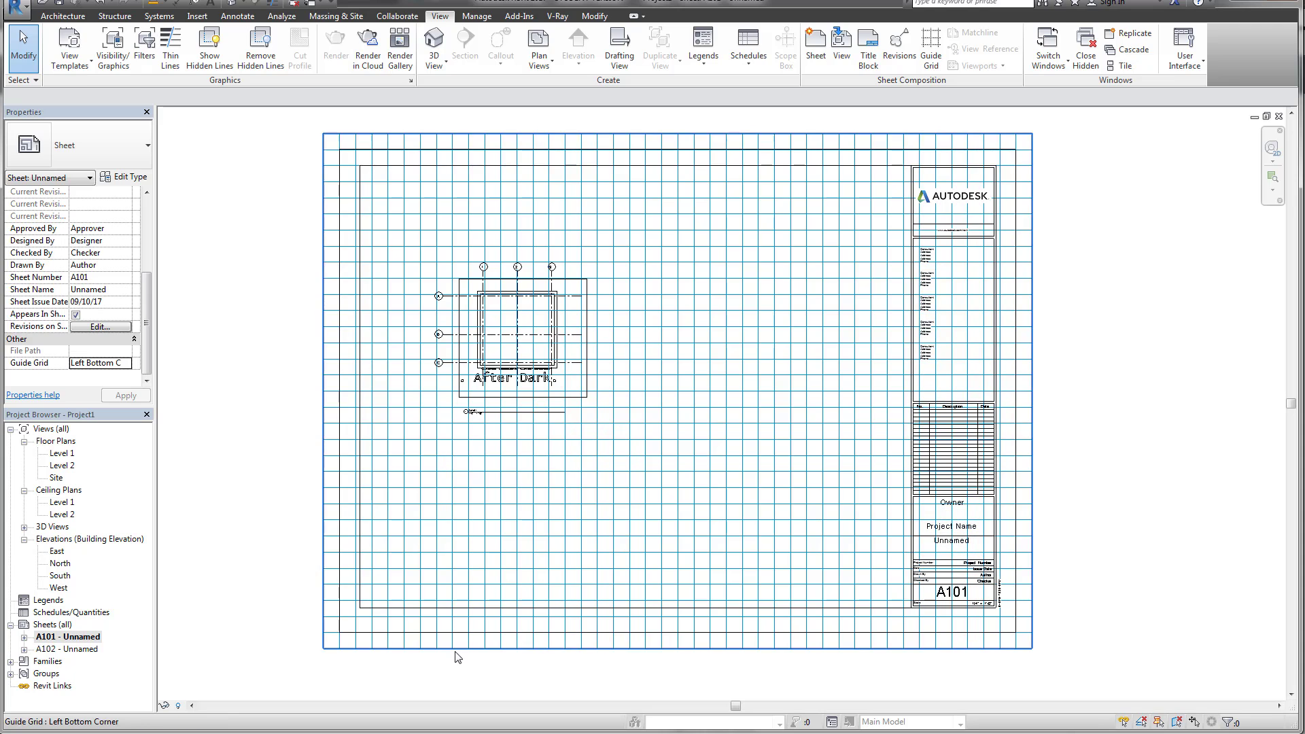
# Step: Change the Left Bottom Corner guide grid's Guide Spacing to 2"
pyautogui.click(431, 603)
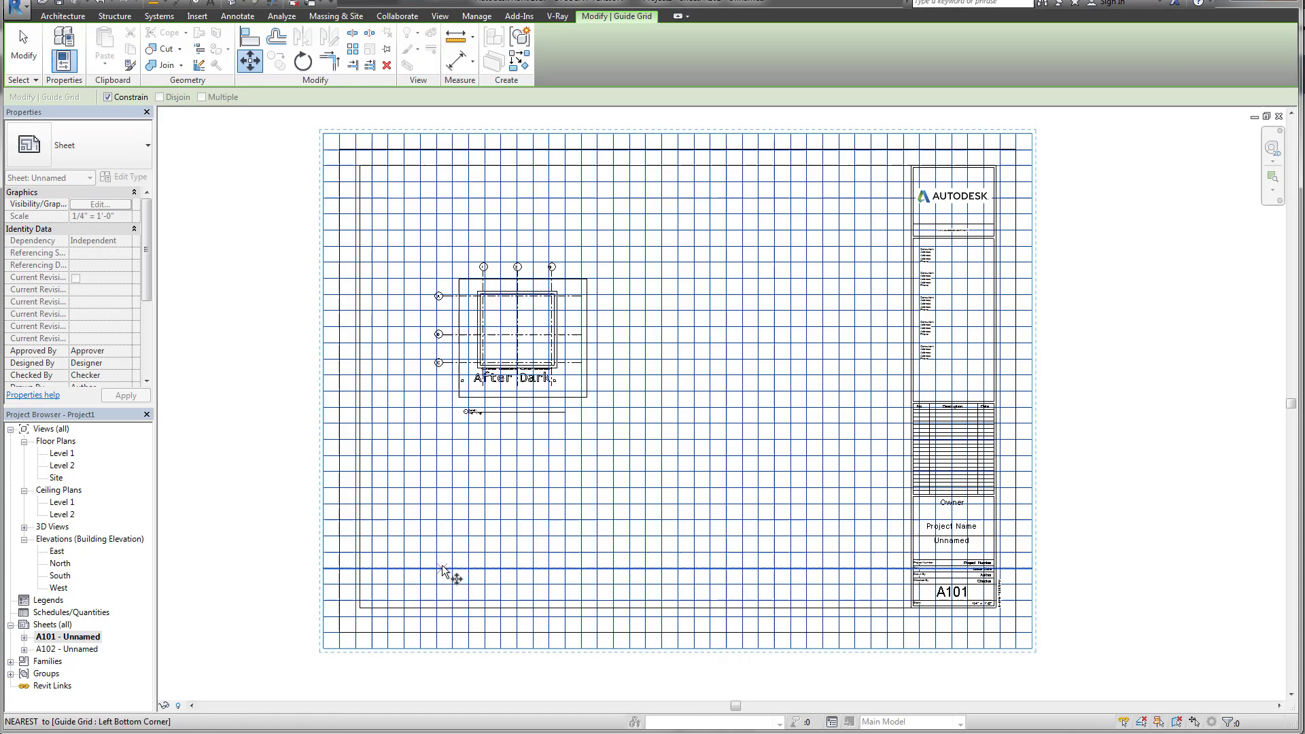
pyautogui.press('m')
pyautogui.press('v')
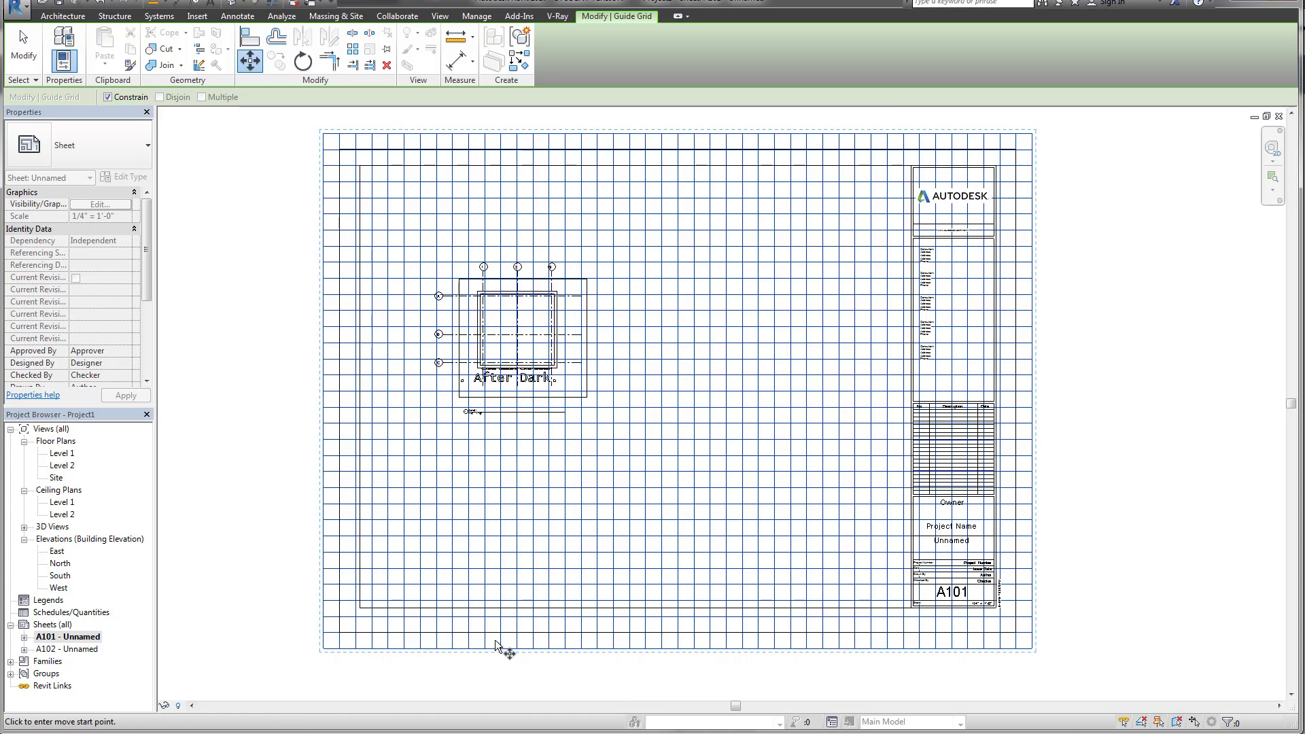
pyautogui.press('Escape')
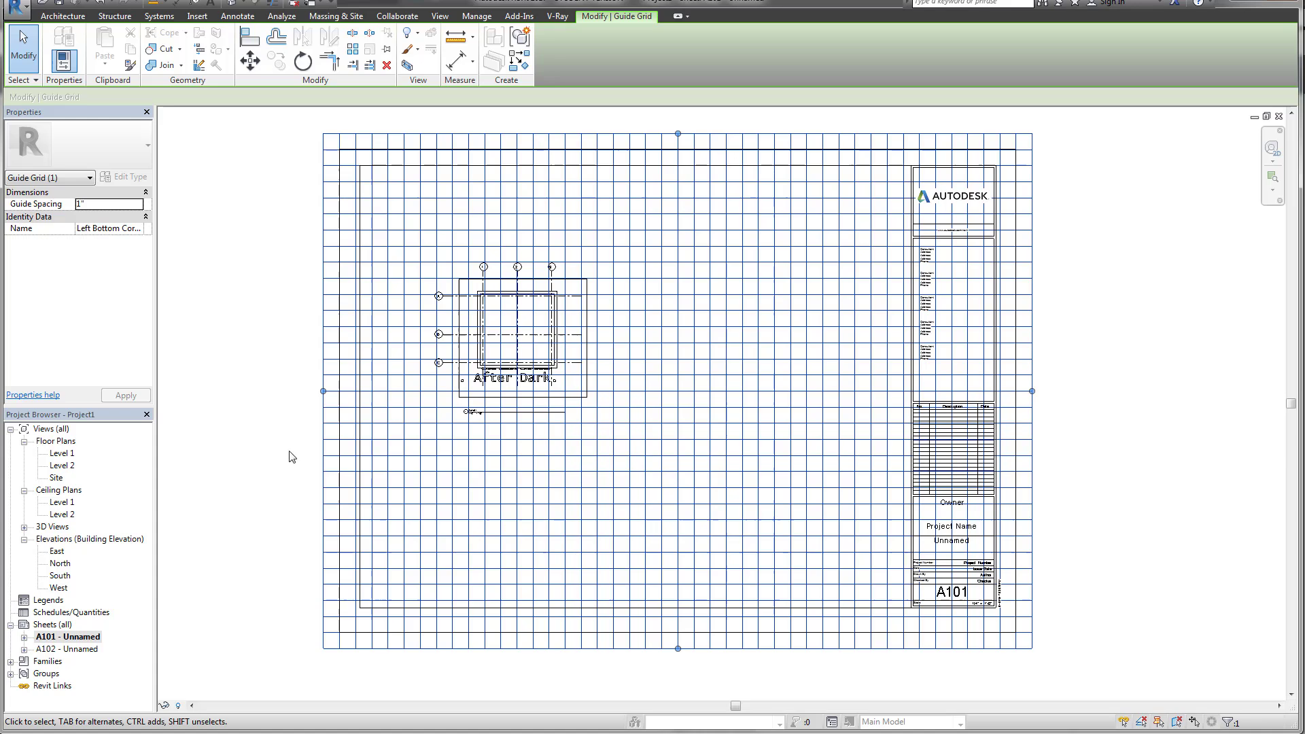
pyautogui.click(112, 205)
pyautogui.write('2"')
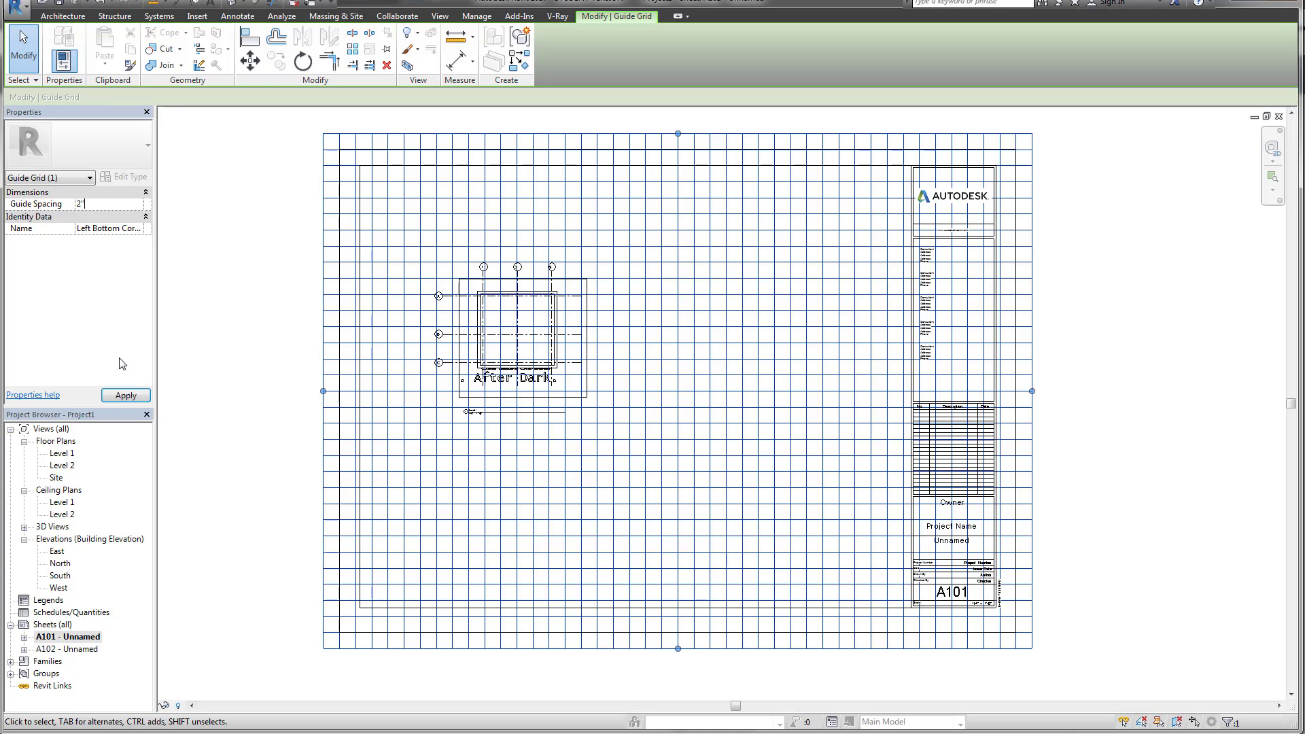
pyautogui.click(123, 396)
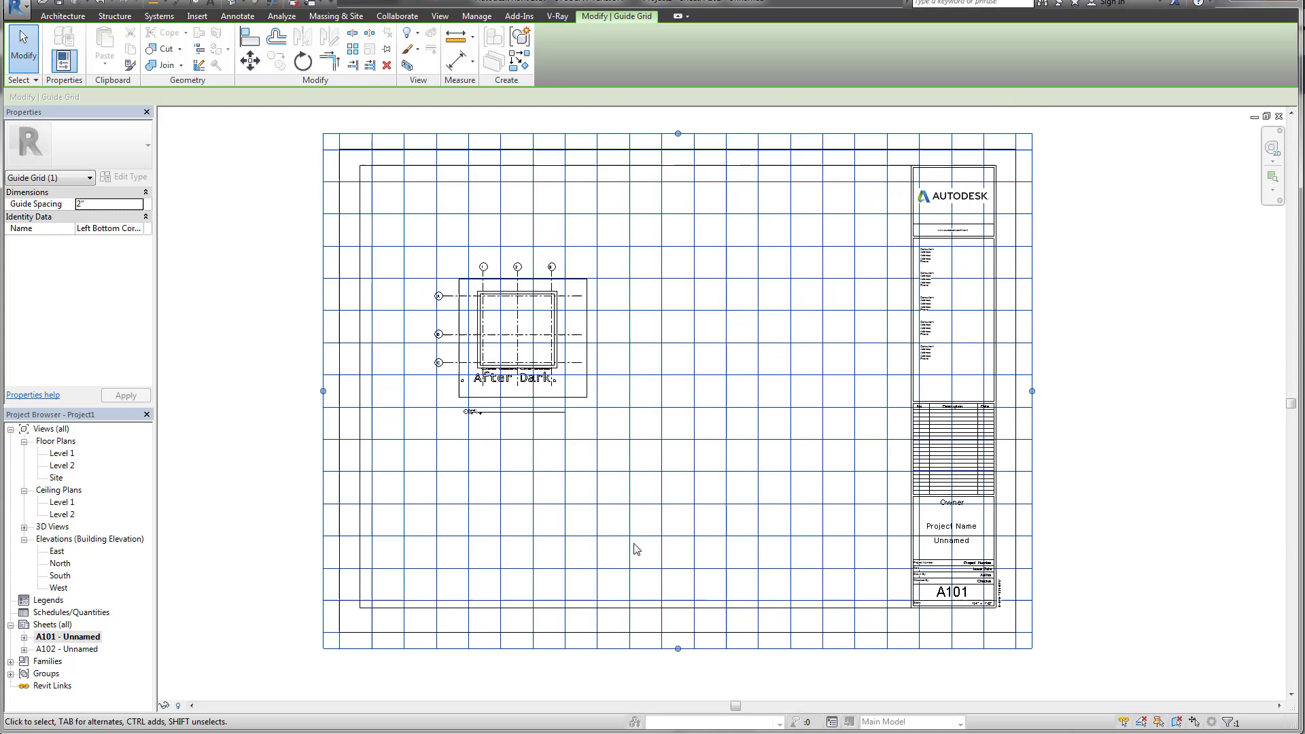
# Step: Raise the guide grid's bottom edge and pull its right edge far to the left
pyautogui.scroll(1, 531, 582)
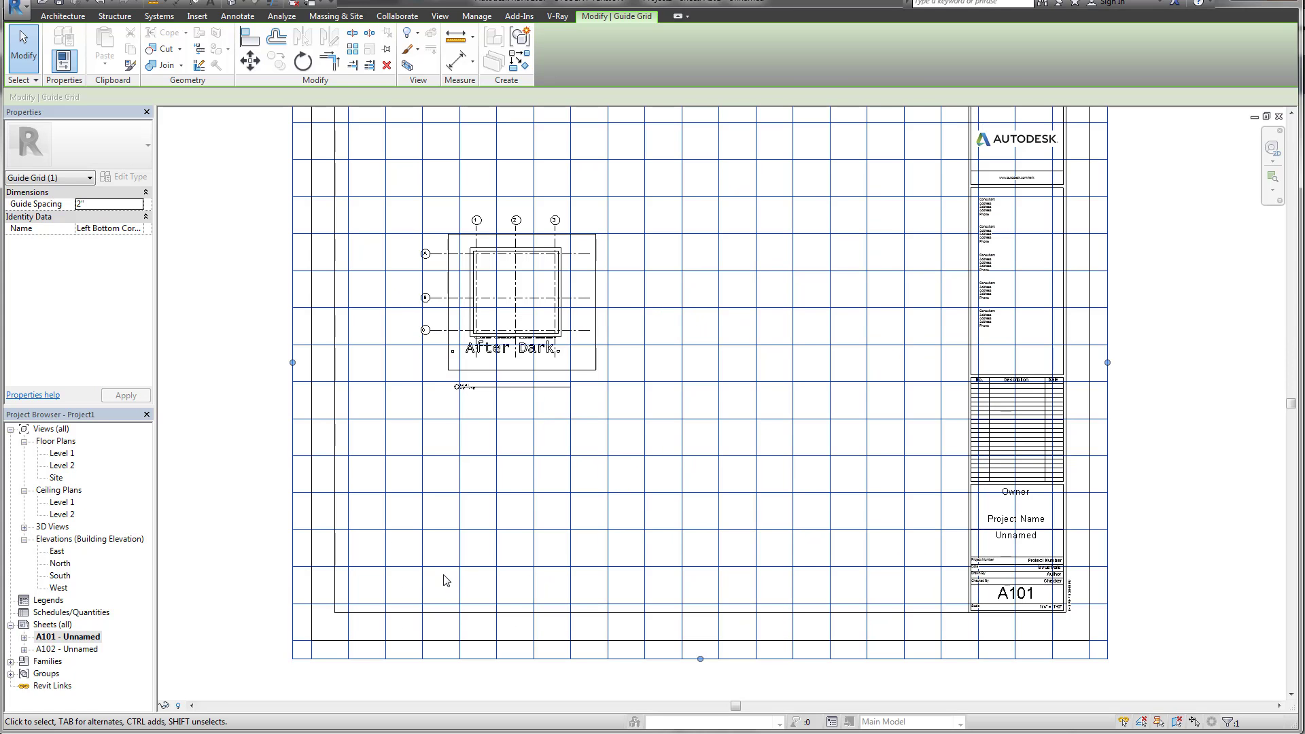
pyautogui.scroll(1, 446, 607)
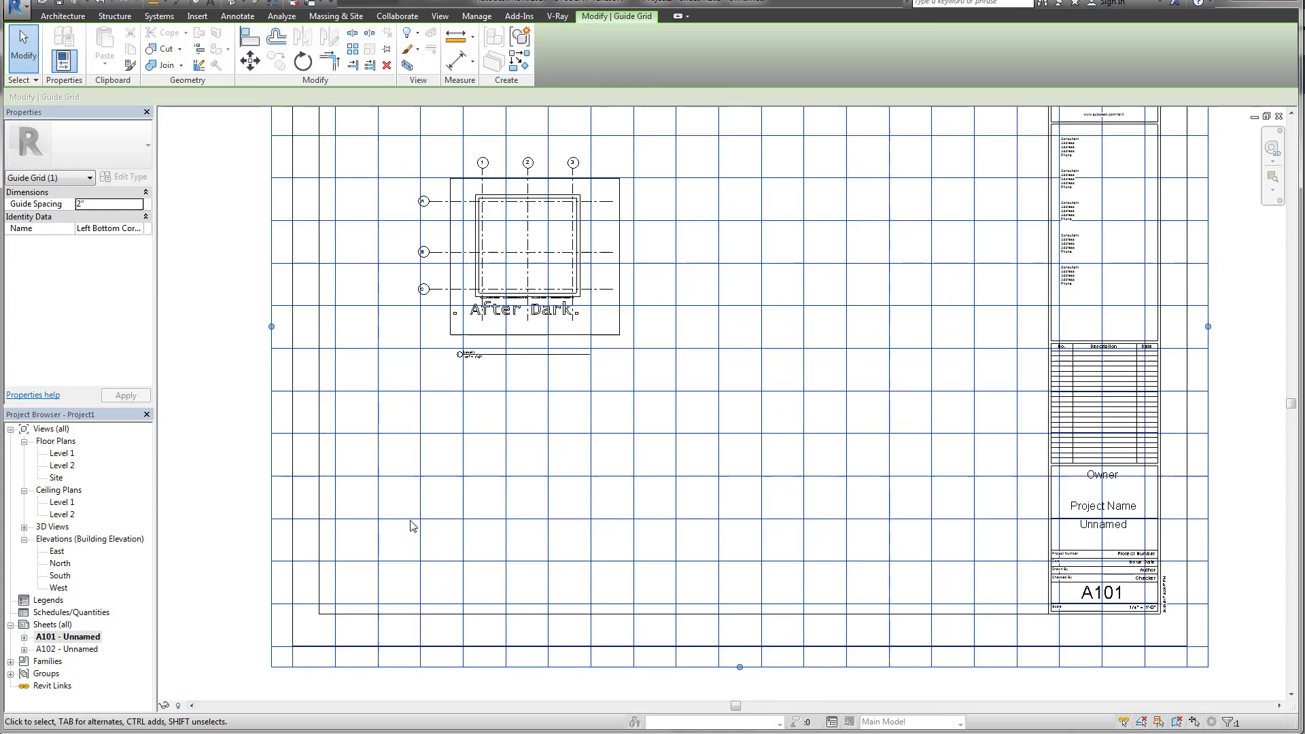
pyautogui.scroll(1, 414, 524)
pyautogui.scroll(1, 415, 524)
pyautogui.scroll(-1, 411, 524)
pyautogui.scroll(-3, 524, 597)
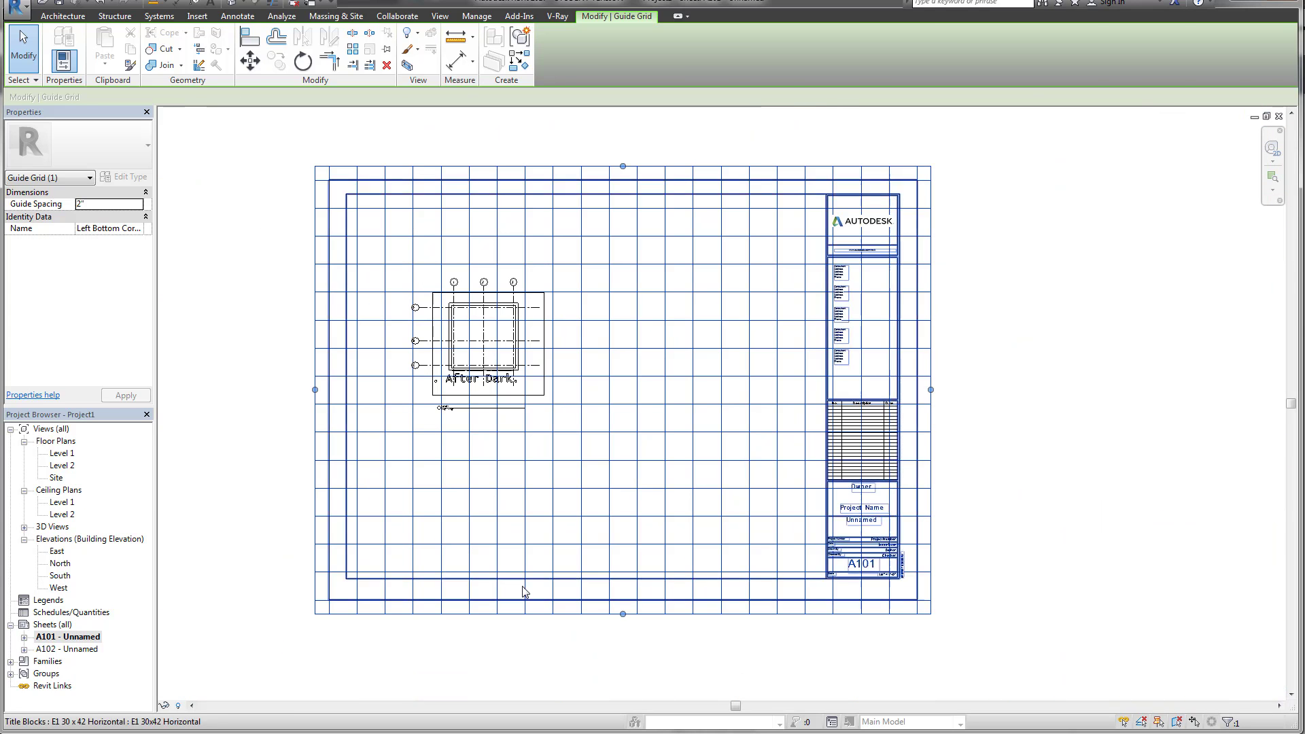
pyautogui.moveTo(623, 613); pyautogui.dragTo(623, 539)
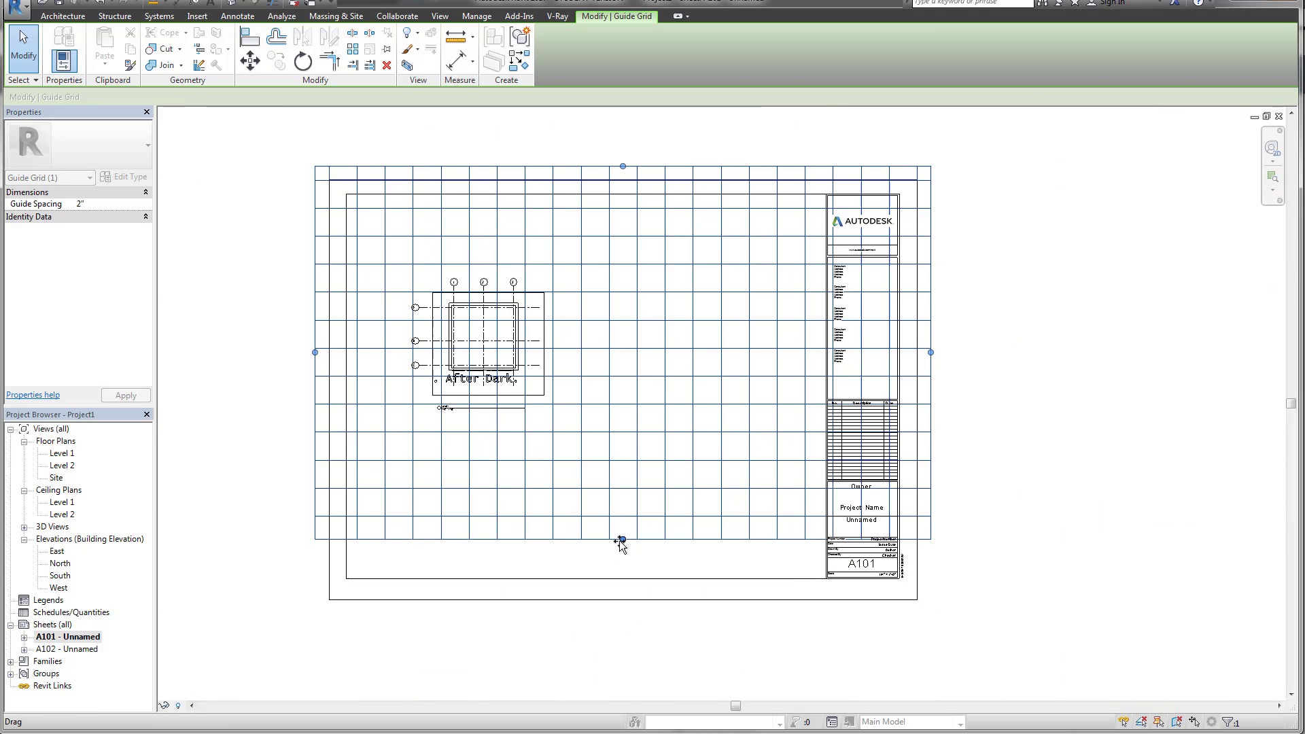
pyautogui.moveTo(931, 352); pyautogui.dragTo(459, 425)
# Step: Trim the left, right and top edges to a two-by-two grid at the lower left
pyautogui.moveTo(314, 352); pyautogui.dragTo(363, 353)
pyautogui.moveTo(457, 353); pyautogui.dragTo(420, 367)
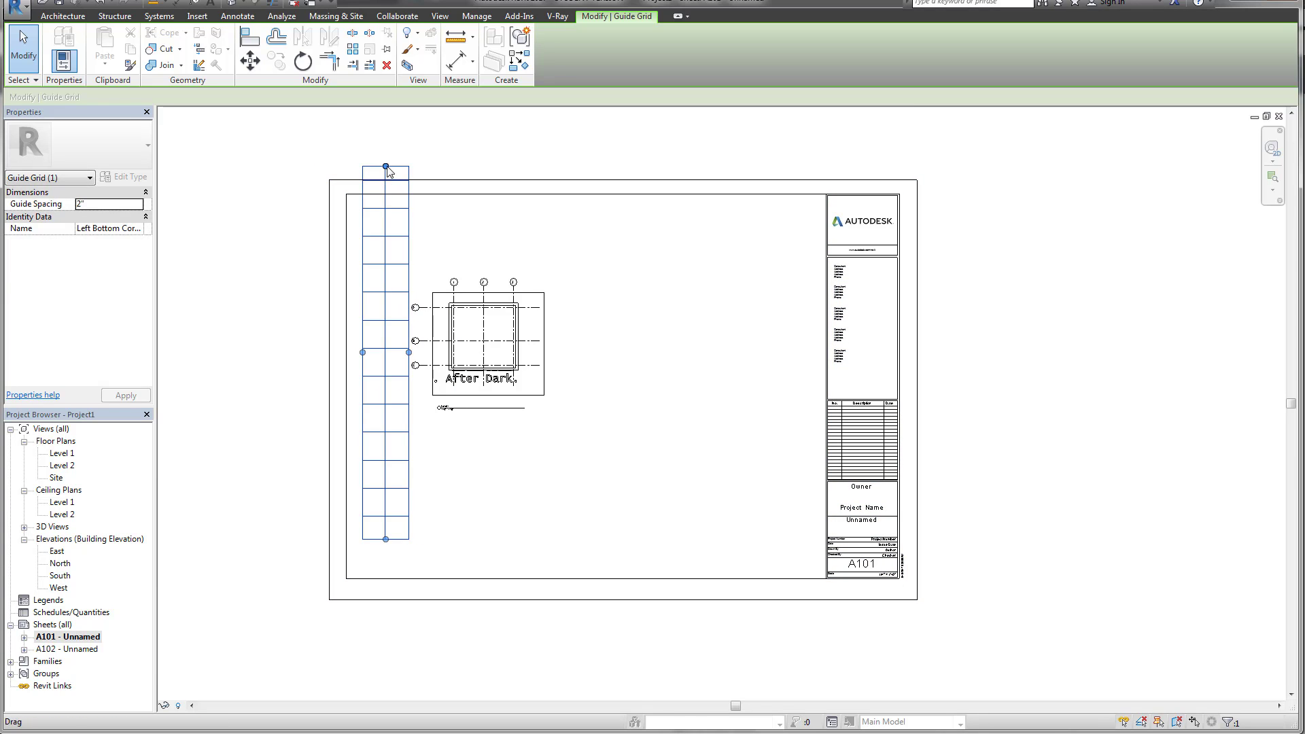
pyautogui.moveTo(386, 168); pyautogui.dragTo(391, 523)
pyautogui.scroll(5, 386, 523)
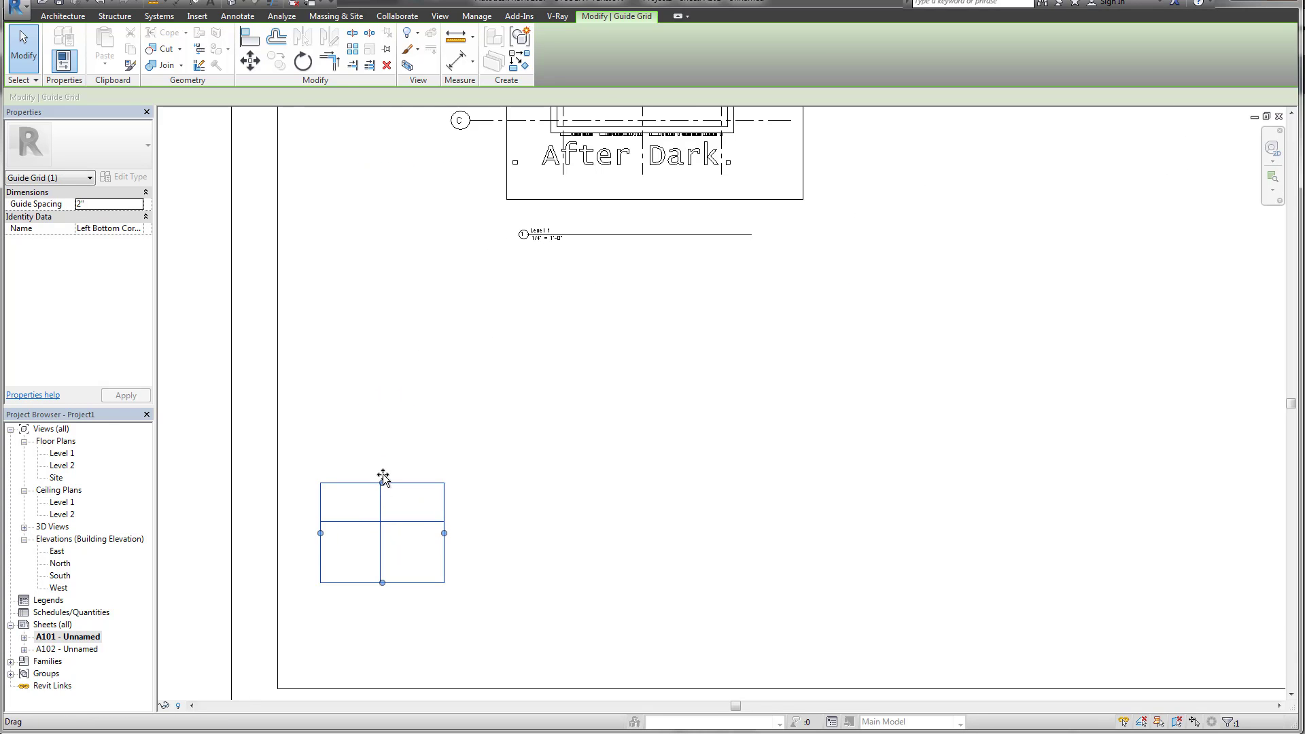
pyautogui.click(527, 533)
pyautogui.scroll(-3, 528, 533)
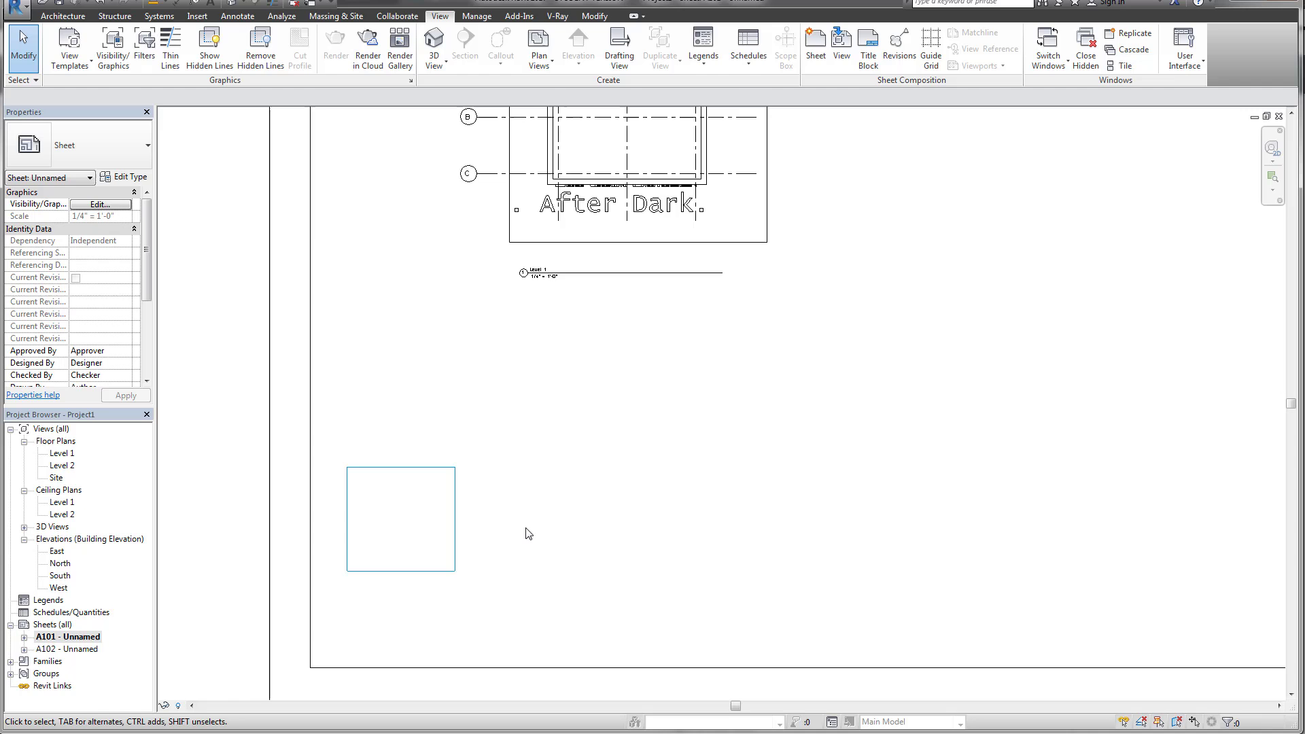
pyautogui.scroll(2, 442, 524)
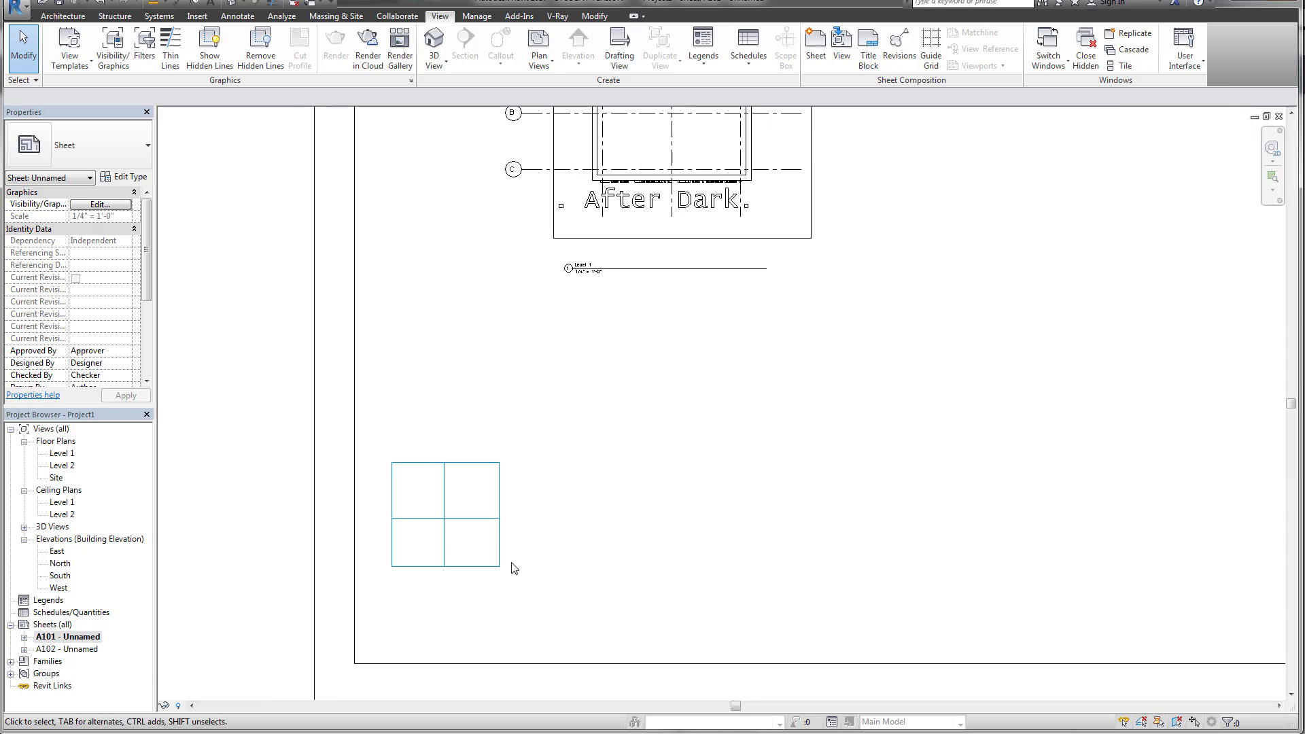
pyautogui.scroll(-2, 511, 554)
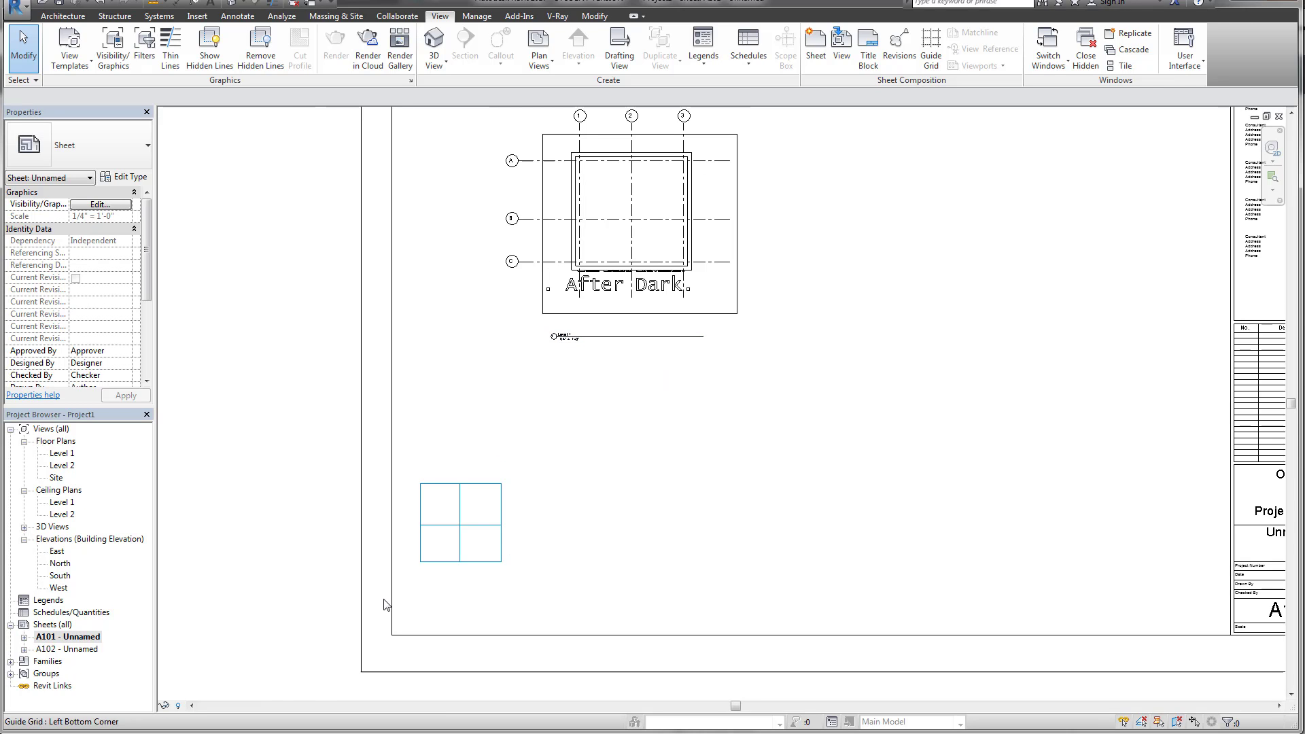
pyautogui.scroll(2, 534, 542)
pyautogui.scroll(-1, 430, 528)
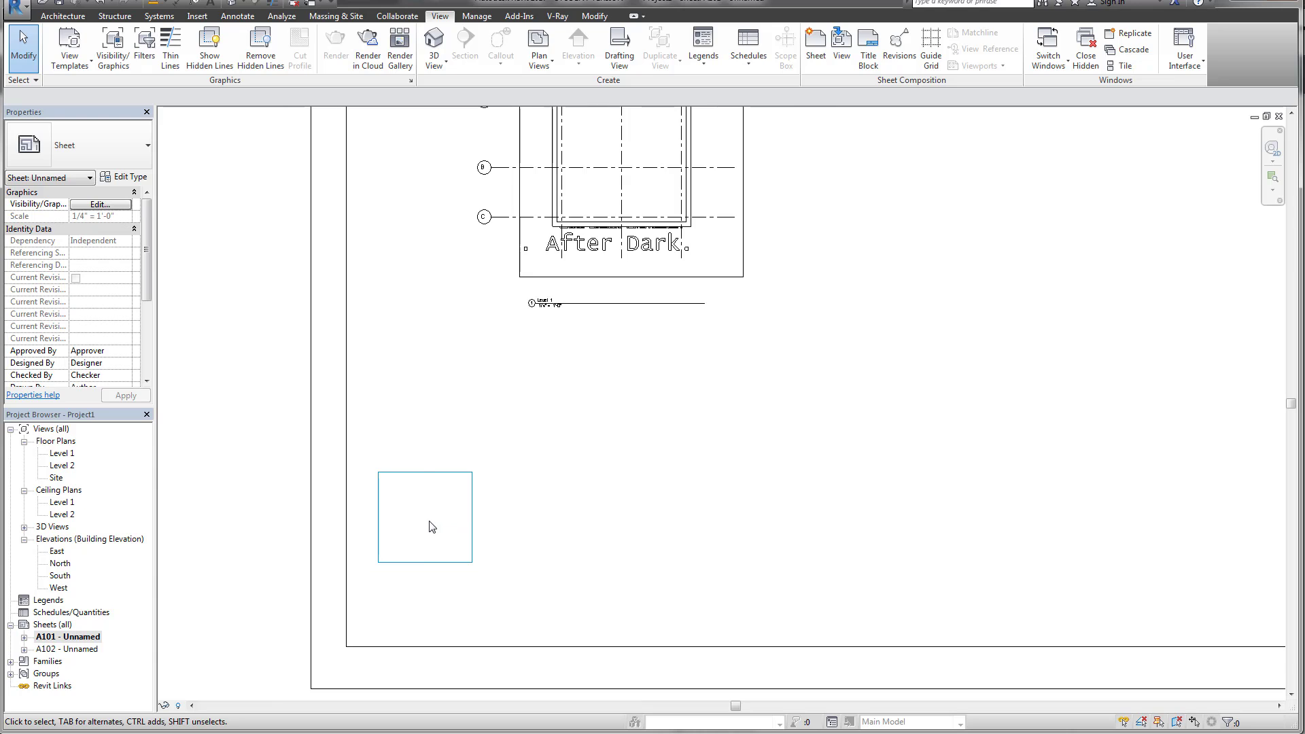
# Step: Set sheet A102's Guide Grid to Left Bottom Corner, then return to sheet A101
pyautogui.doubleClick(78, 650)
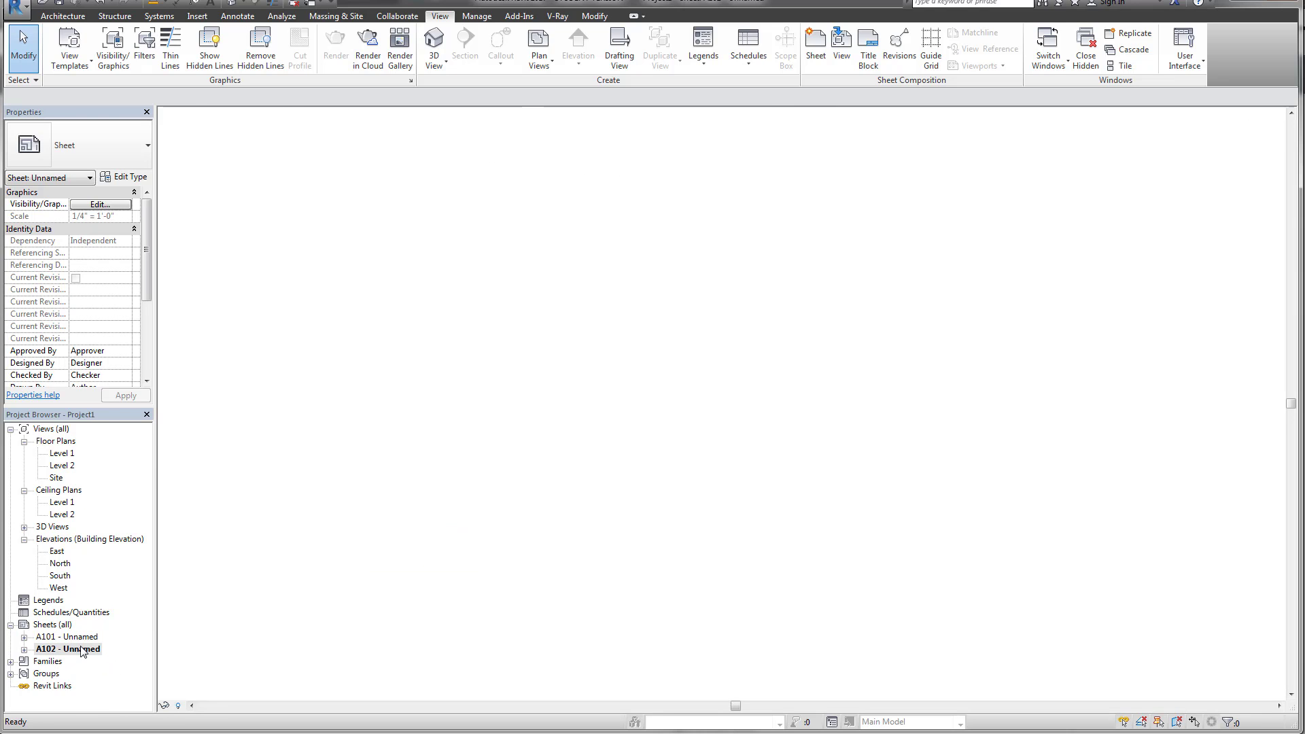
pyautogui.moveTo(149, 267); pyautogui.dragTo(148, 344)
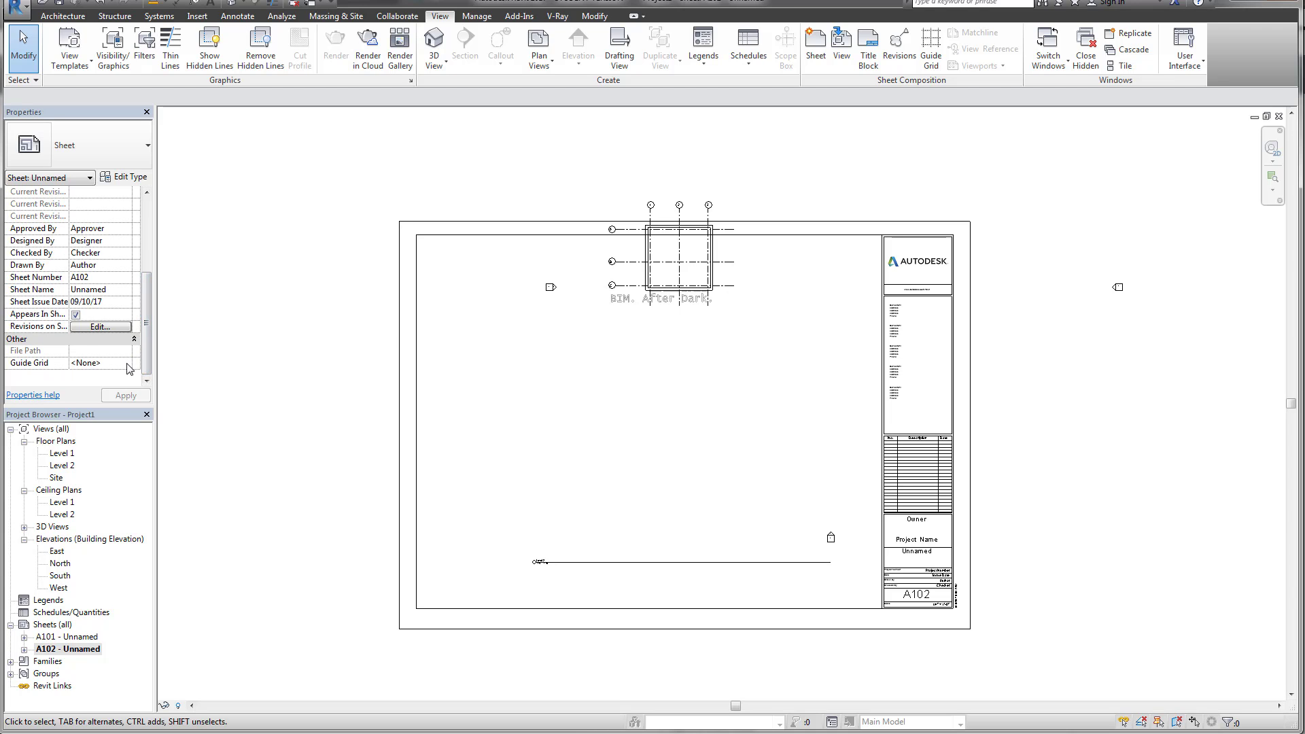
pyautogui.click(127, 364)
pyautogui.click(102, 378)
pyautogui.click(116, 397)
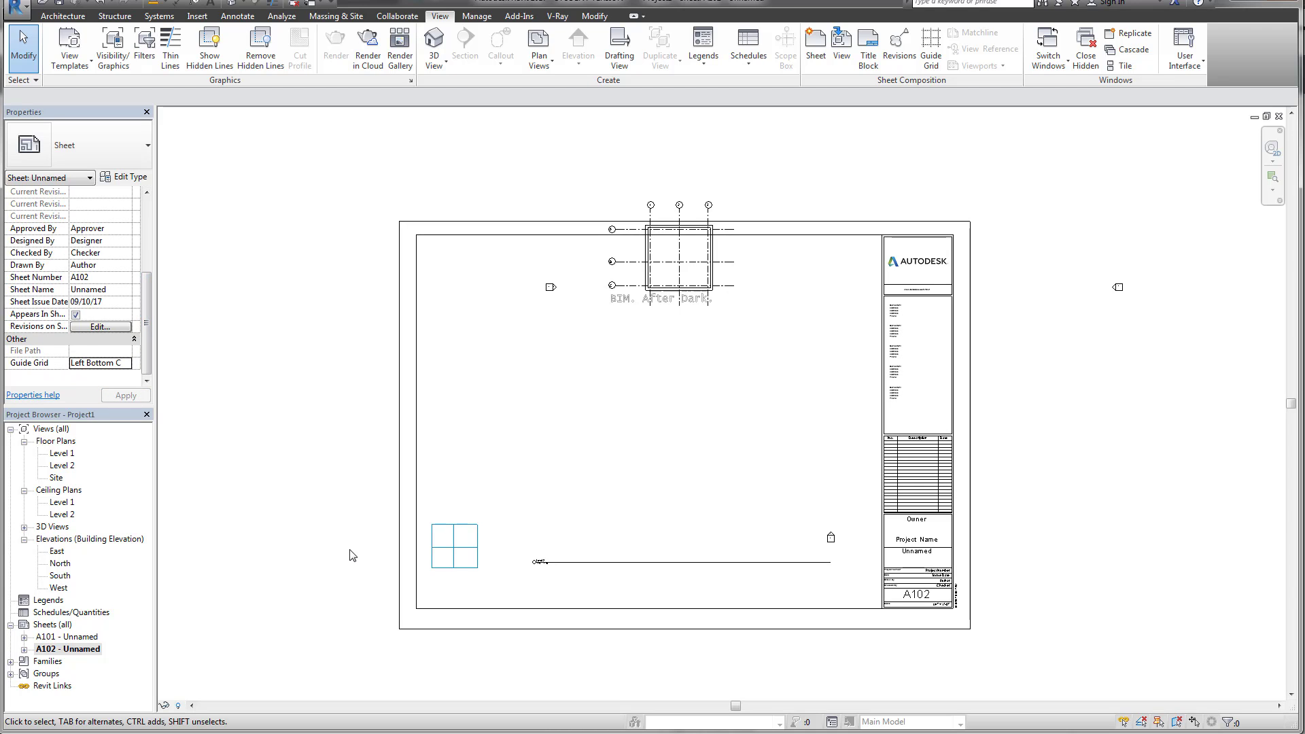
pyautogui.doubleClick(66, 637)
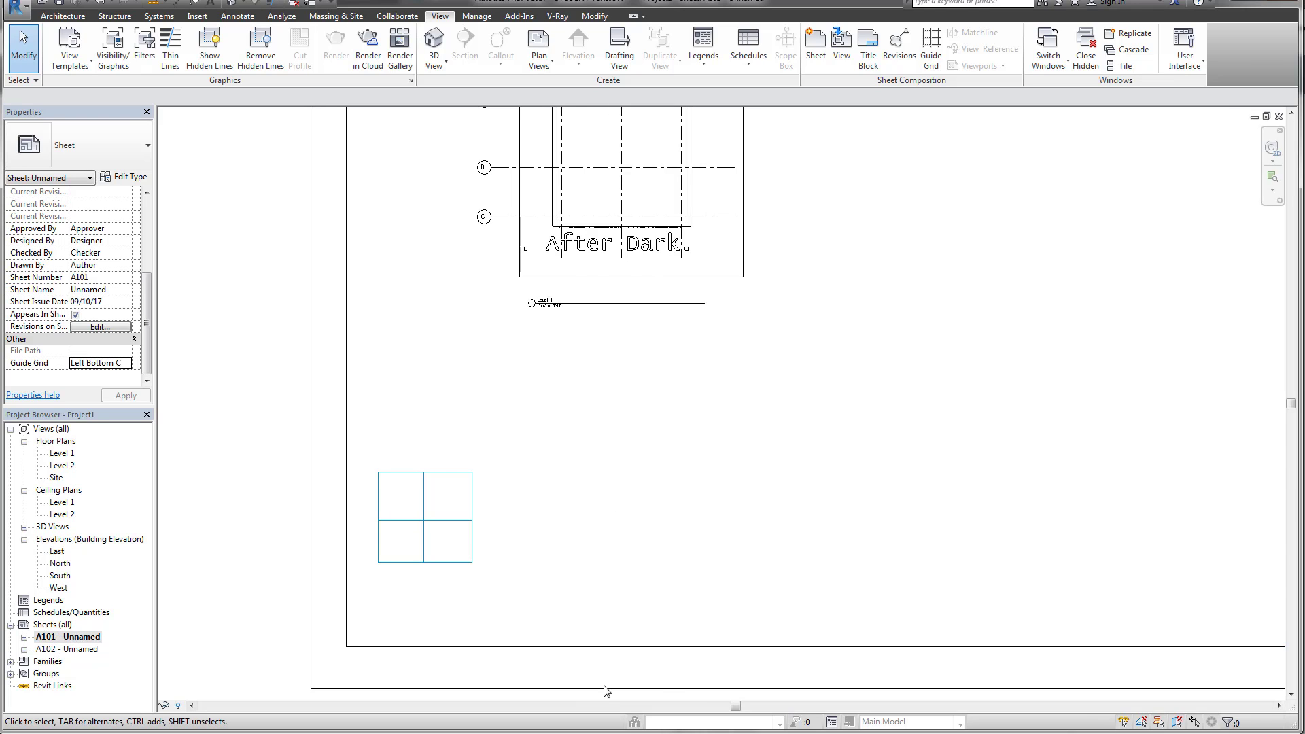
# Step: Move the Level 1 viewport so the grid 1/C intersection lands on the guide grid centre
pyautogui.scroll(-1, 657, 451)
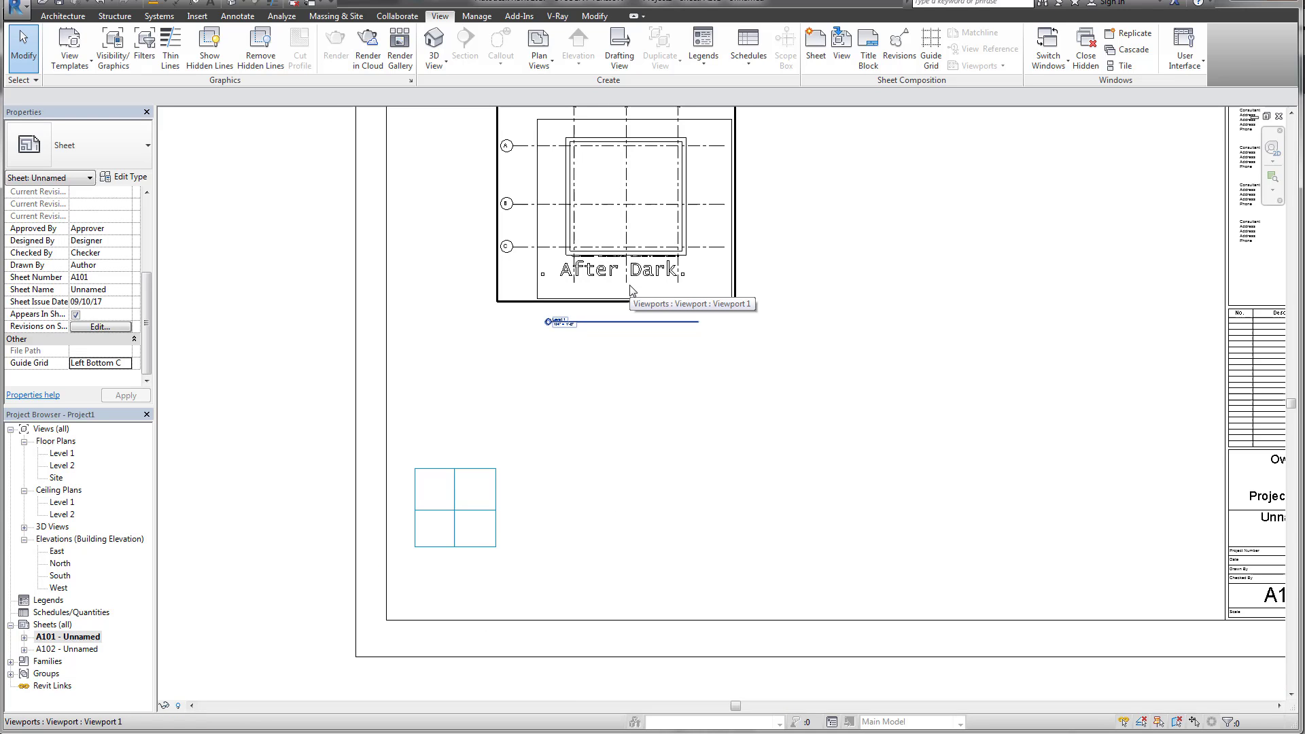
pyautogui.scroll(4, 632, 291)
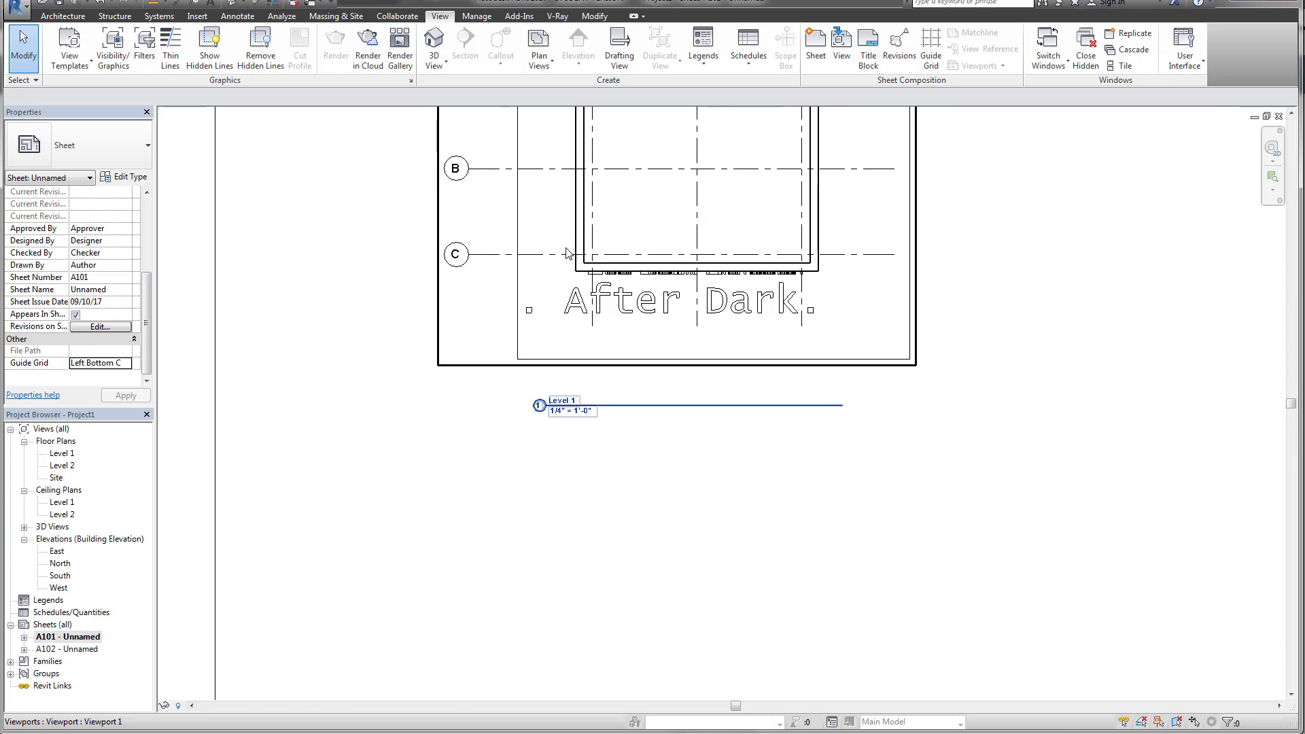
pyautogui.click(568, 254)
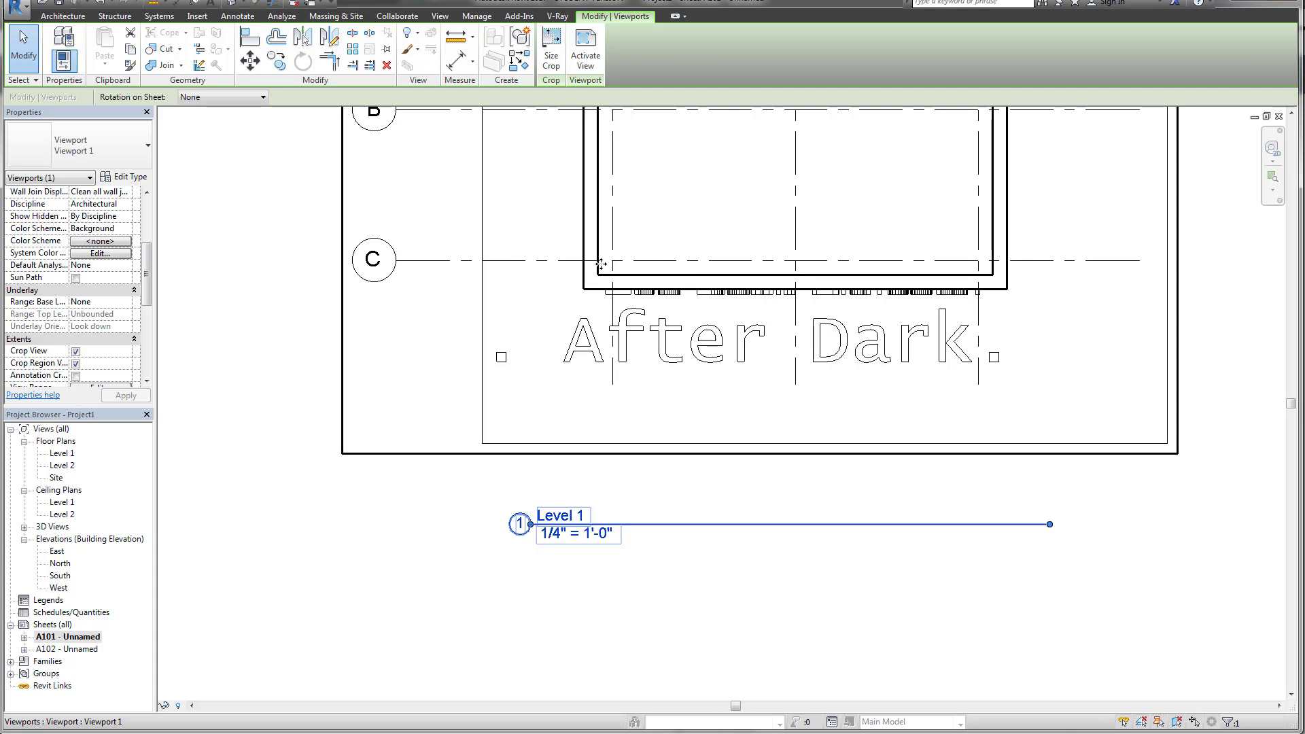
pyautogui.scroll(-1, 573, 246)
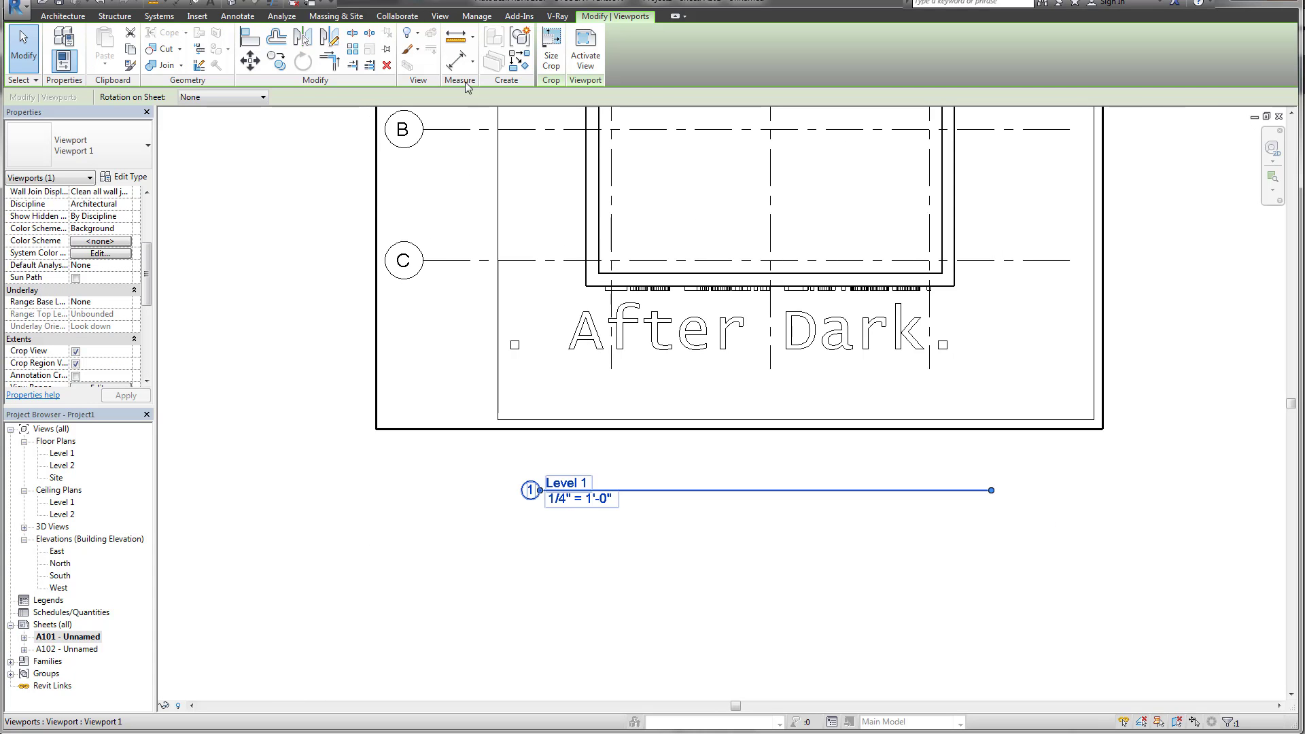
pyautogui.click(250, 62)
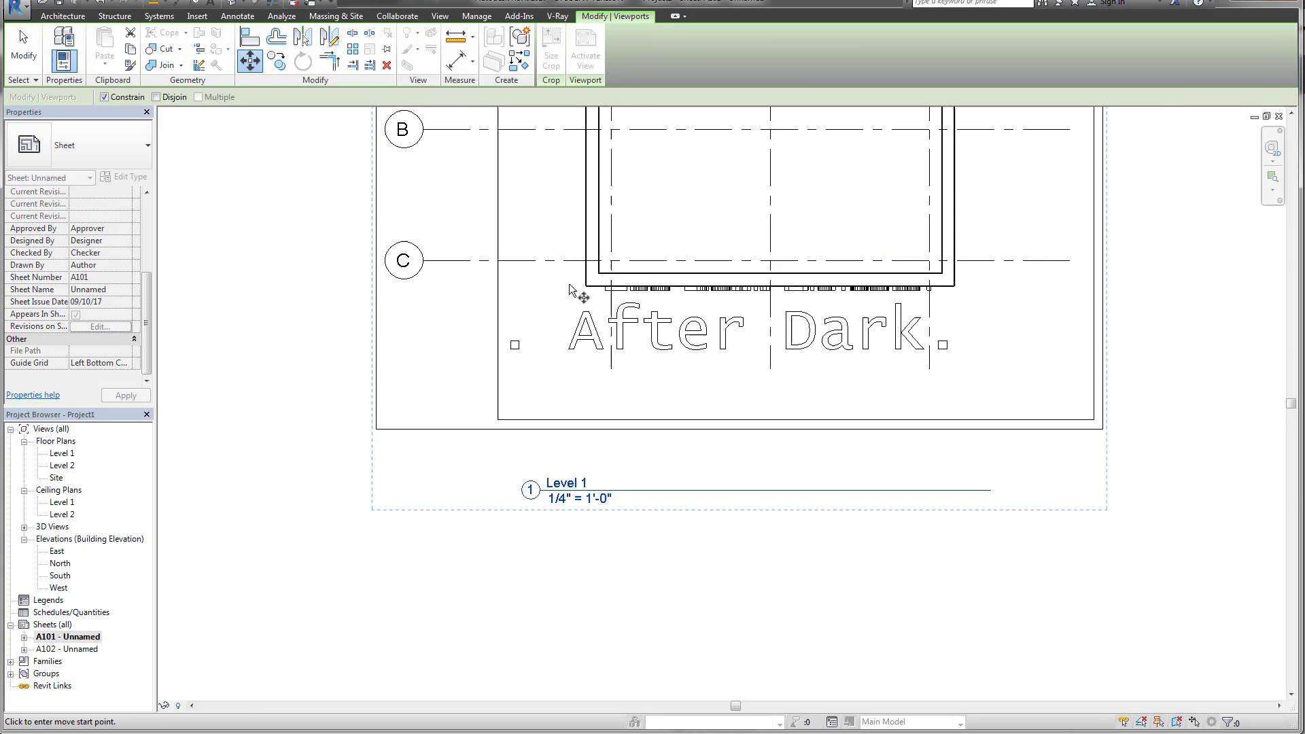
pyautogui.scroll(1, 610, 273)
pyautogui.scroll(2, 609, 274)
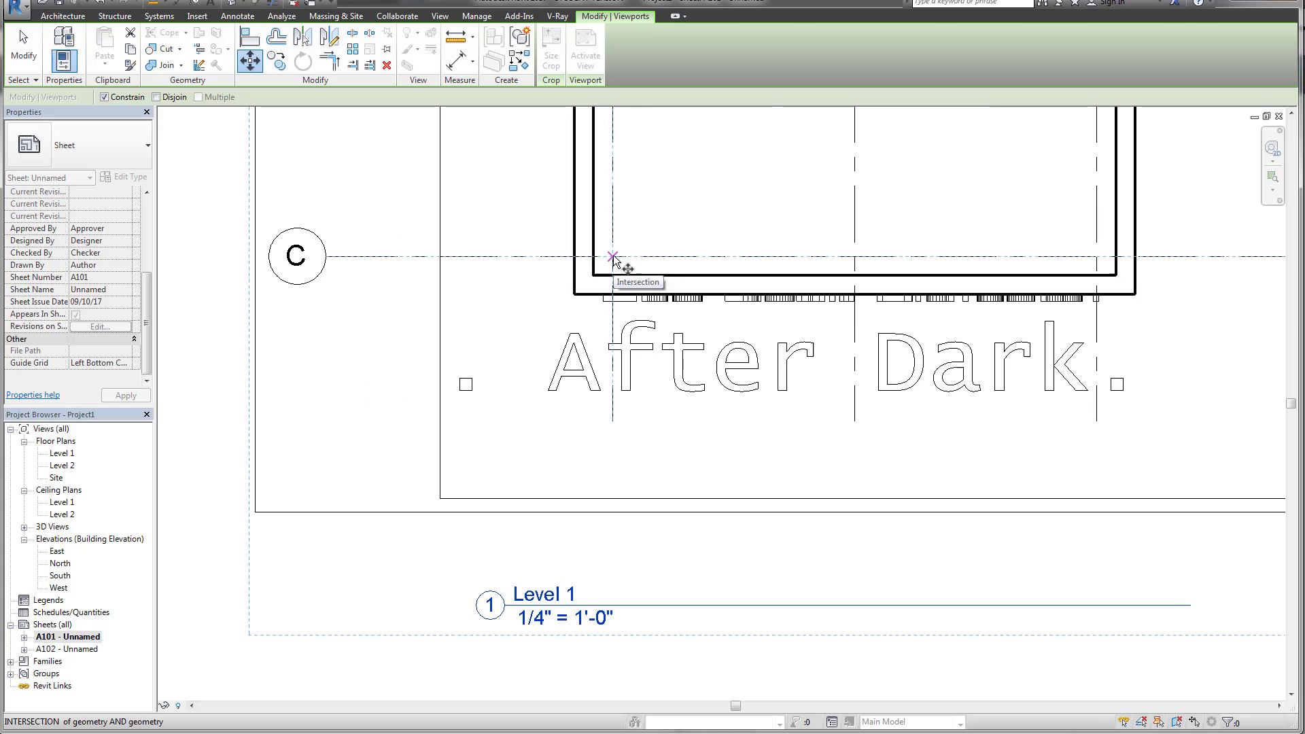
pyautogui.click(612, 257)
pyautogui.scroll(-8, 613, 259)
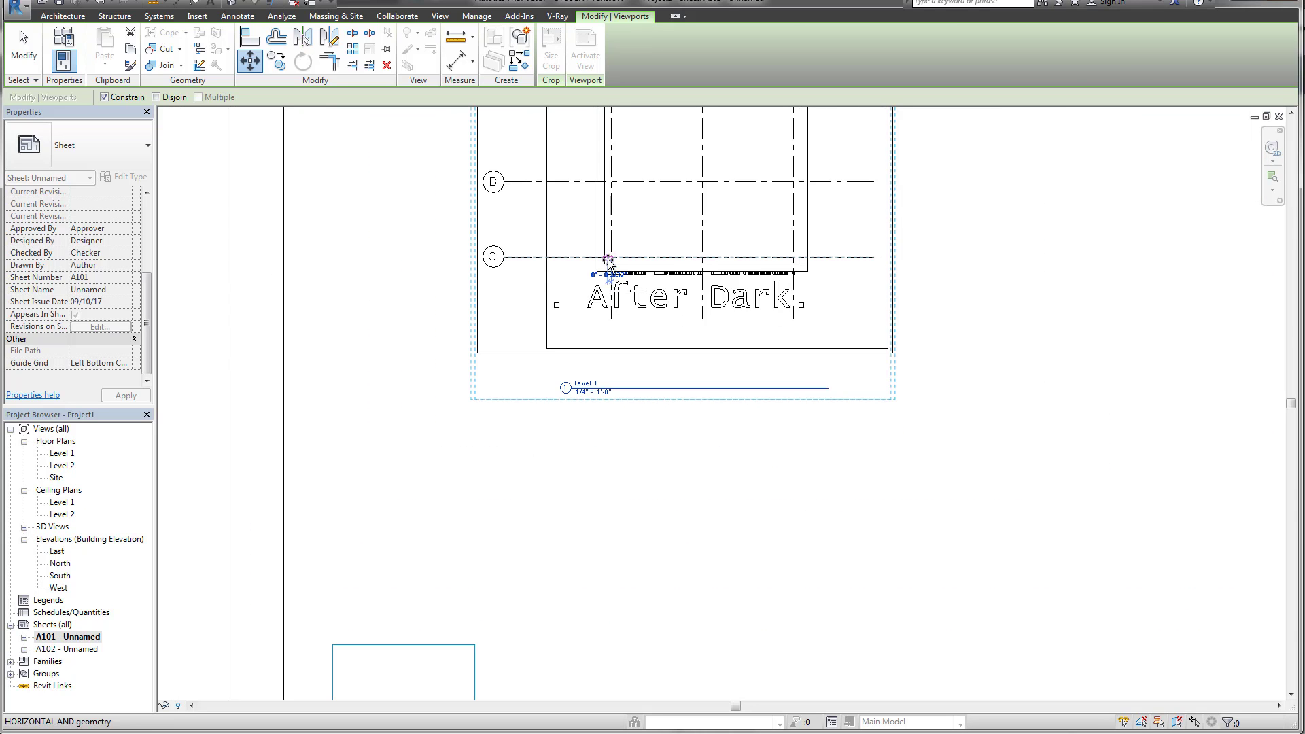
pyautogui.scroll(5, 670, 372)
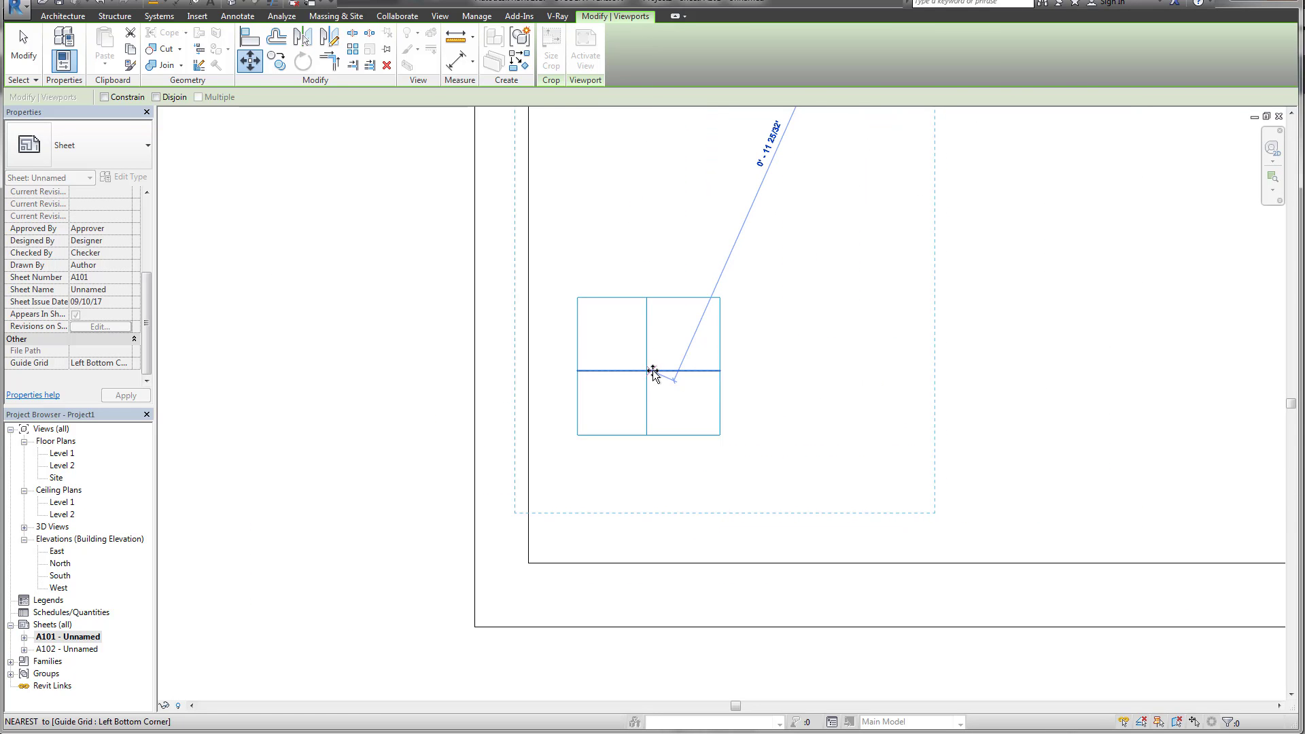
pyautogui.click(648, 372)
pyautogui.press('Escape')
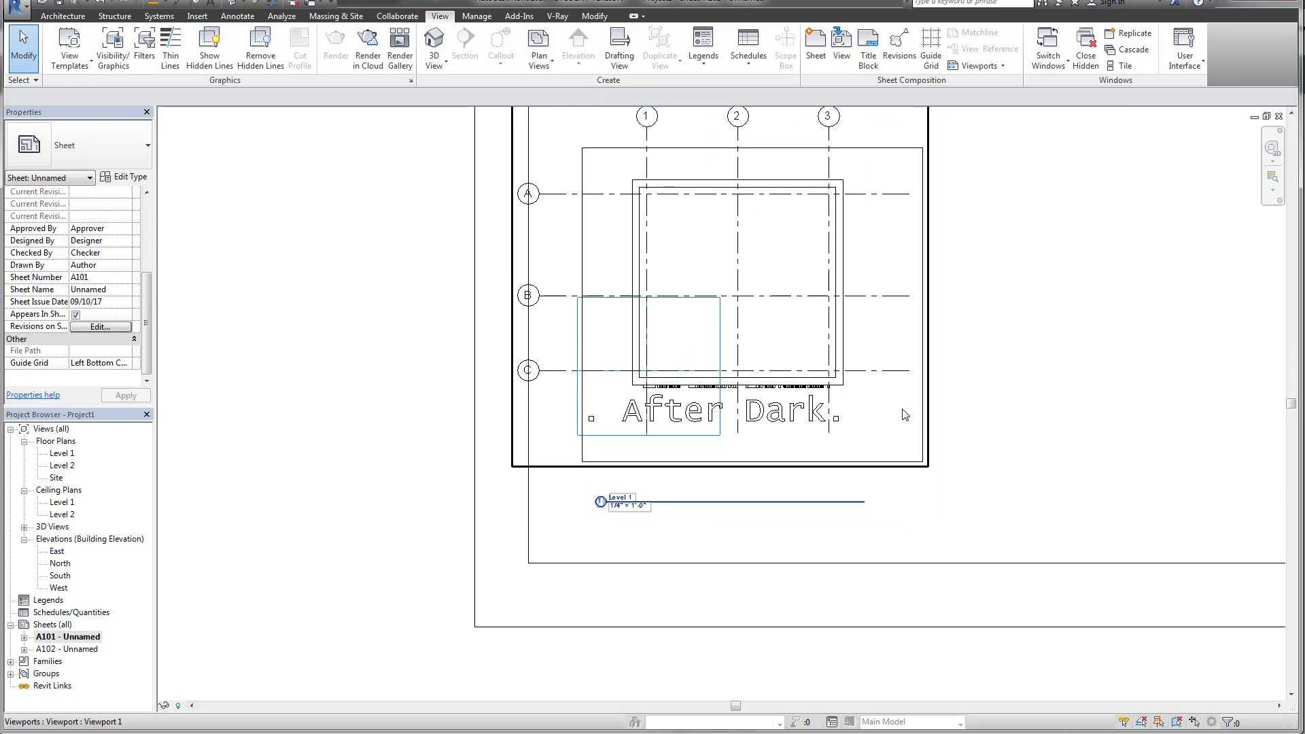
# Step: Select the A101 floor plan viewport and zoom in on the building corner
pyautogui.click(884, 422)
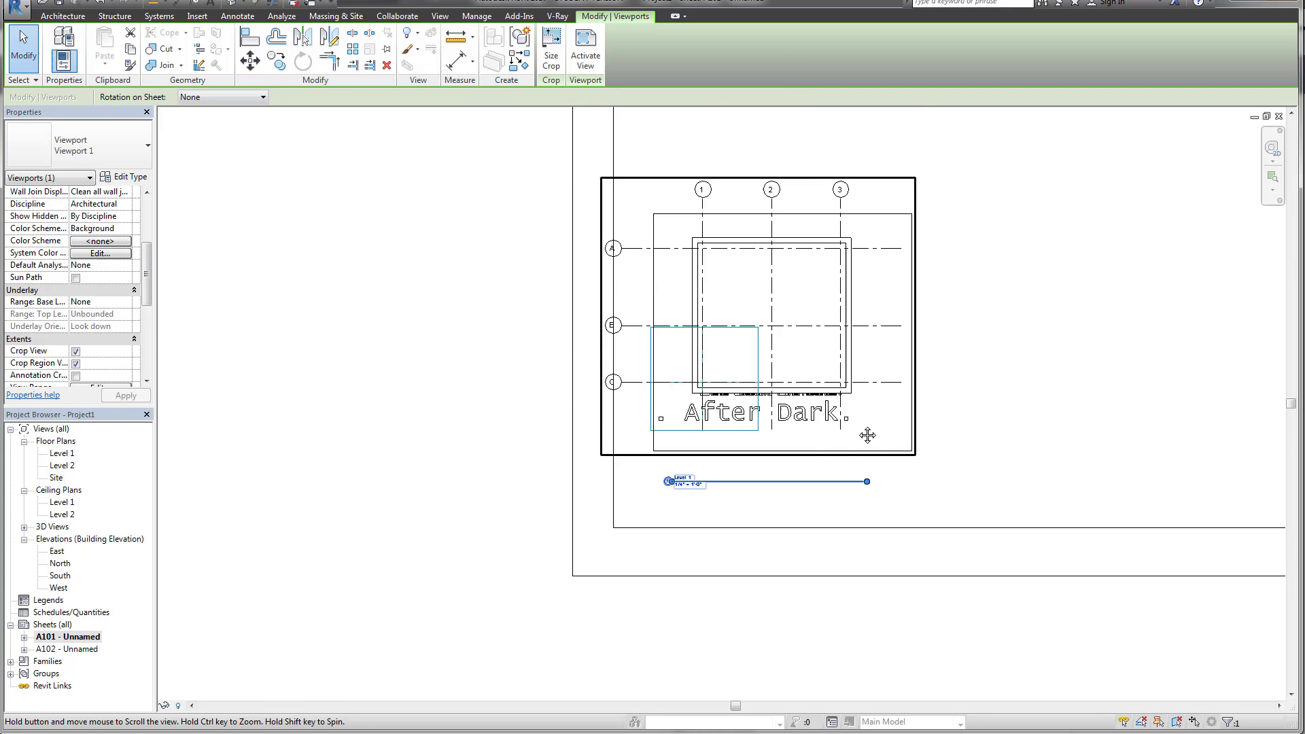
pyautogui.moveTo(867, 435); pyautogui.dragTo(763, 446, button='middle')
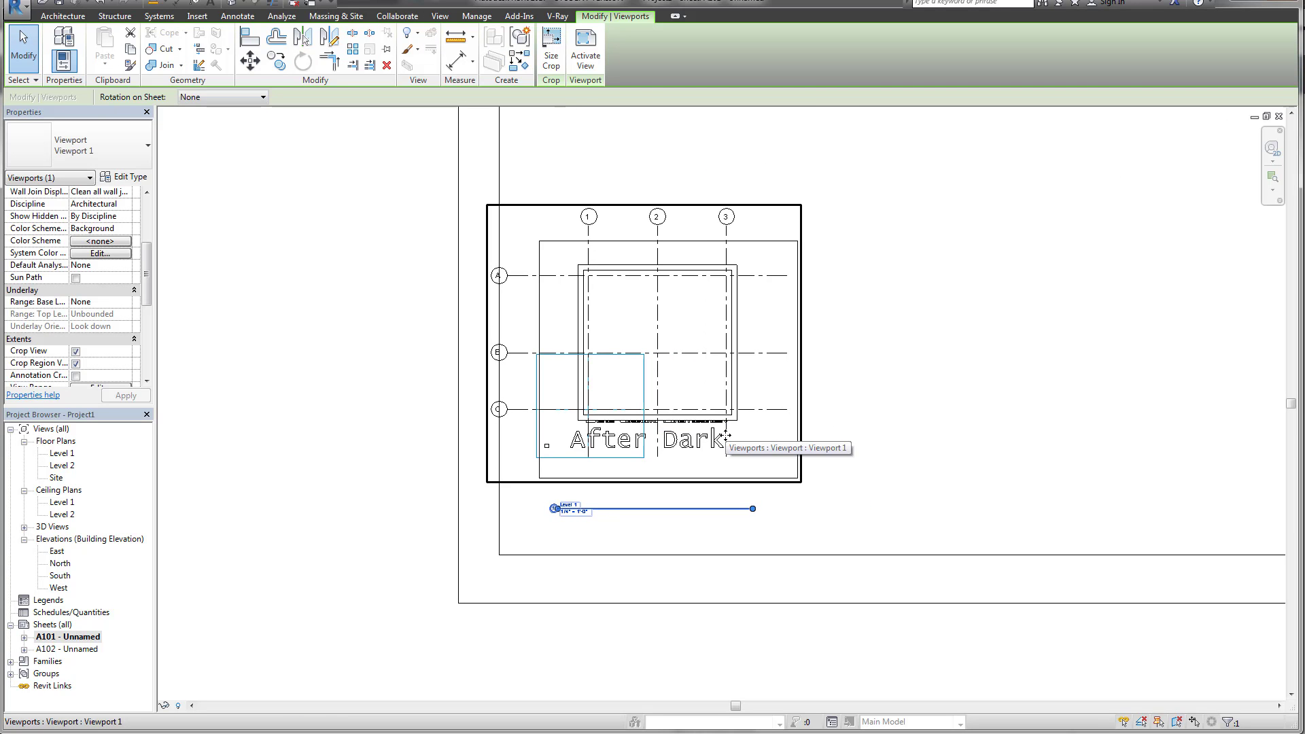
pyautogui.scroll(3, 581, 419)
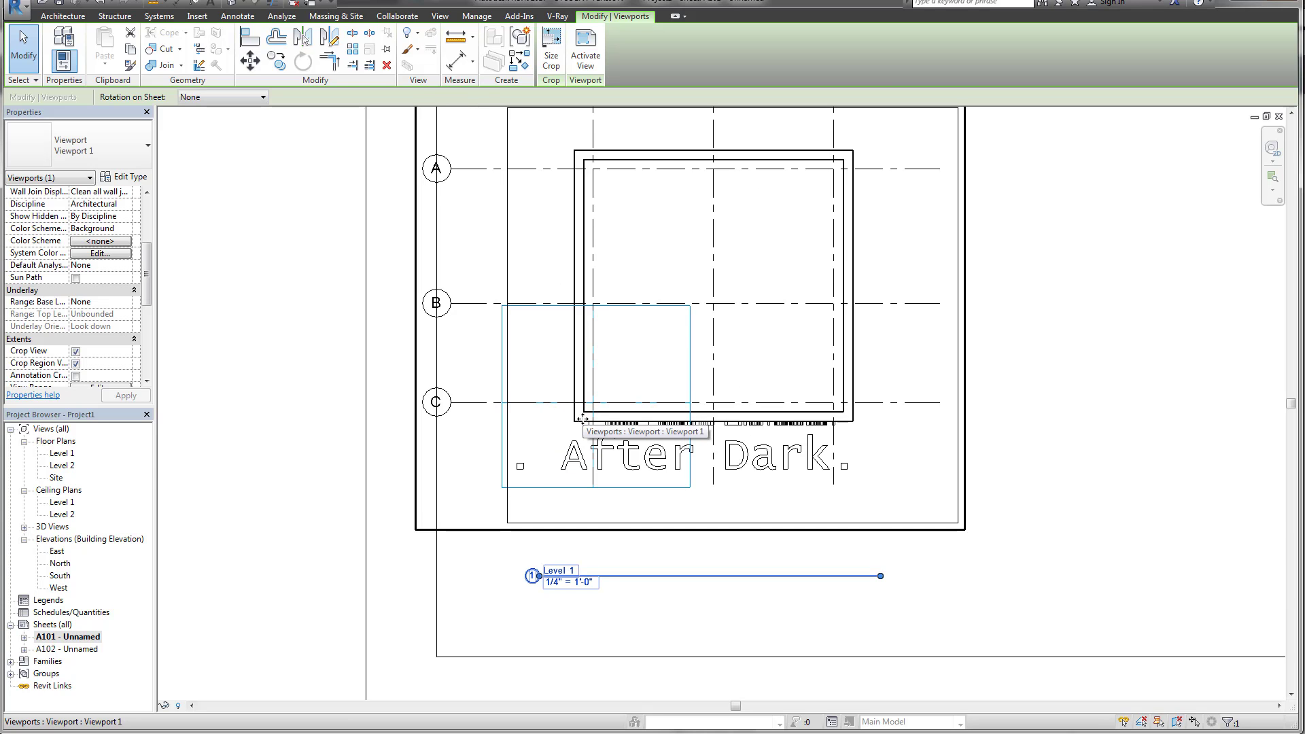
pyautogui.scroll(4, 582, 419)
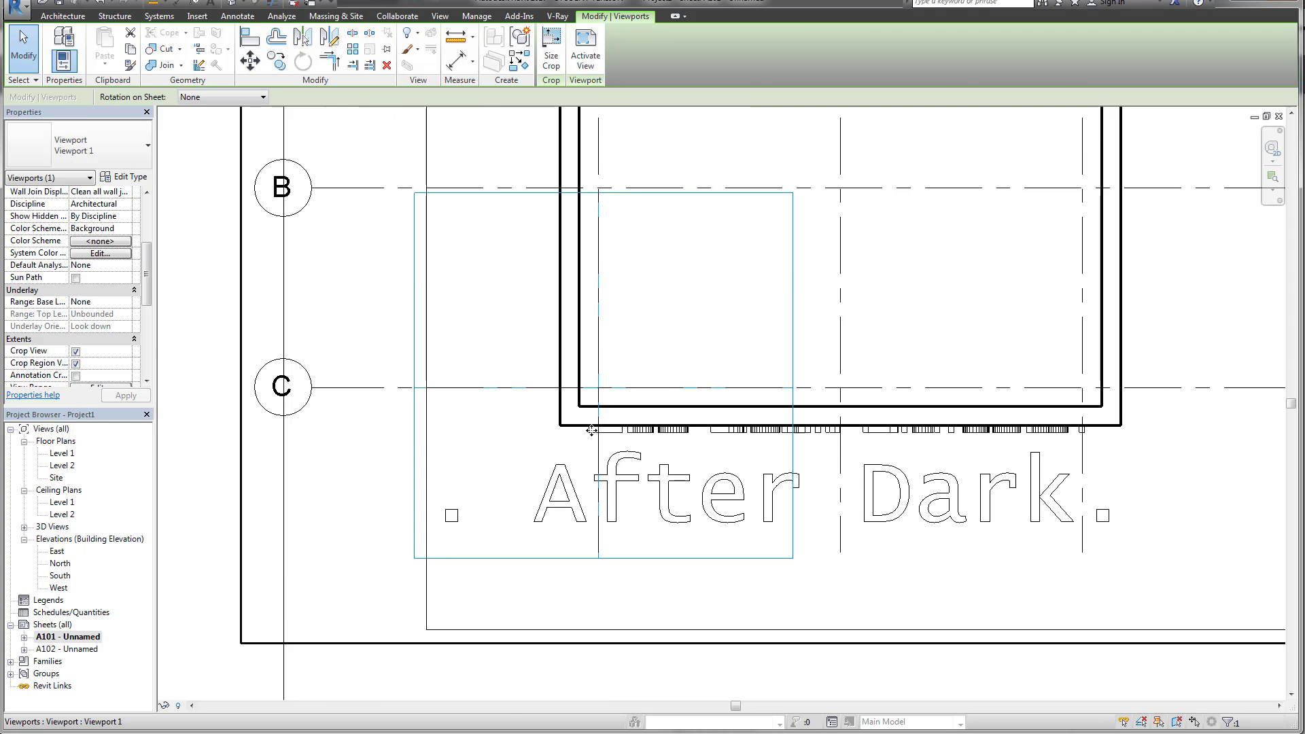
pyautogui.scroll(2, 591, 429)
pyautogui.scroll(-2, 592, 425)
pyautogui.scroll(2, 591, 418)
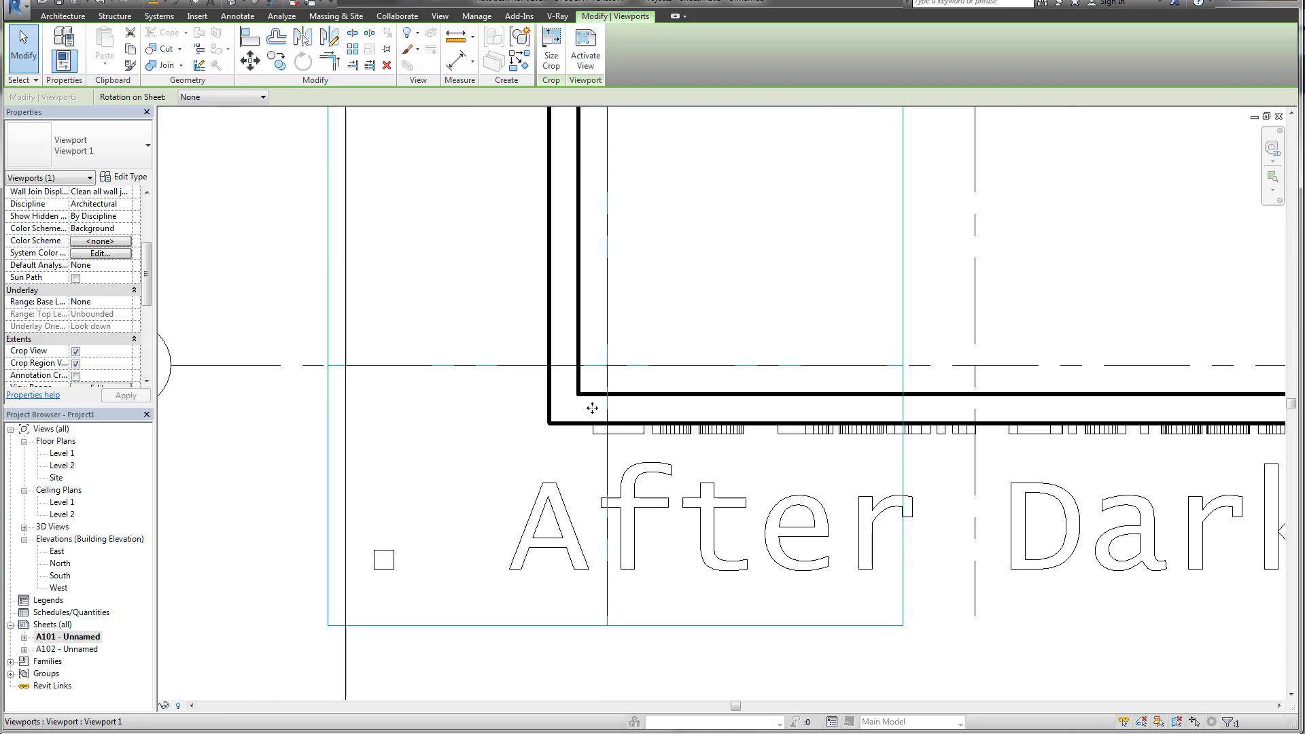
pyautogui.scroll(3, 673, 354)
pyautogui.scroll(2, 659, 338)
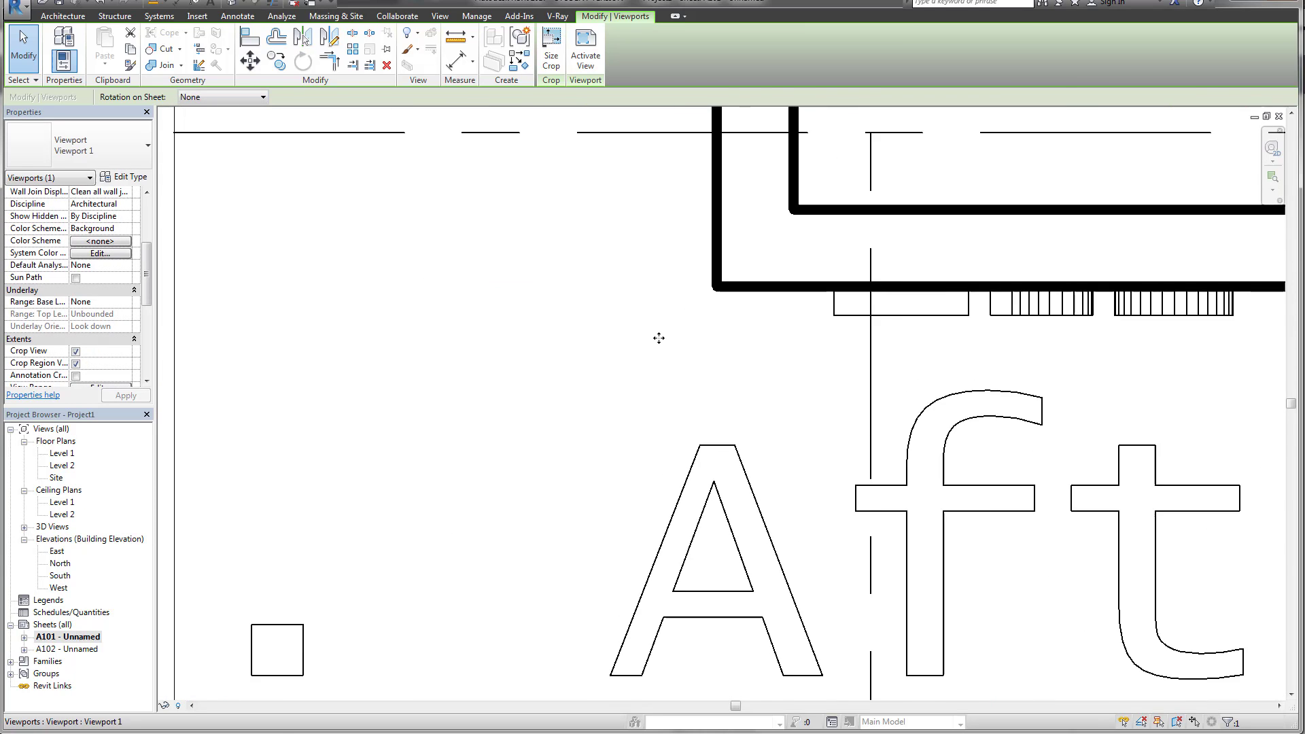
pyautogui.scroll(2, 735, 356)
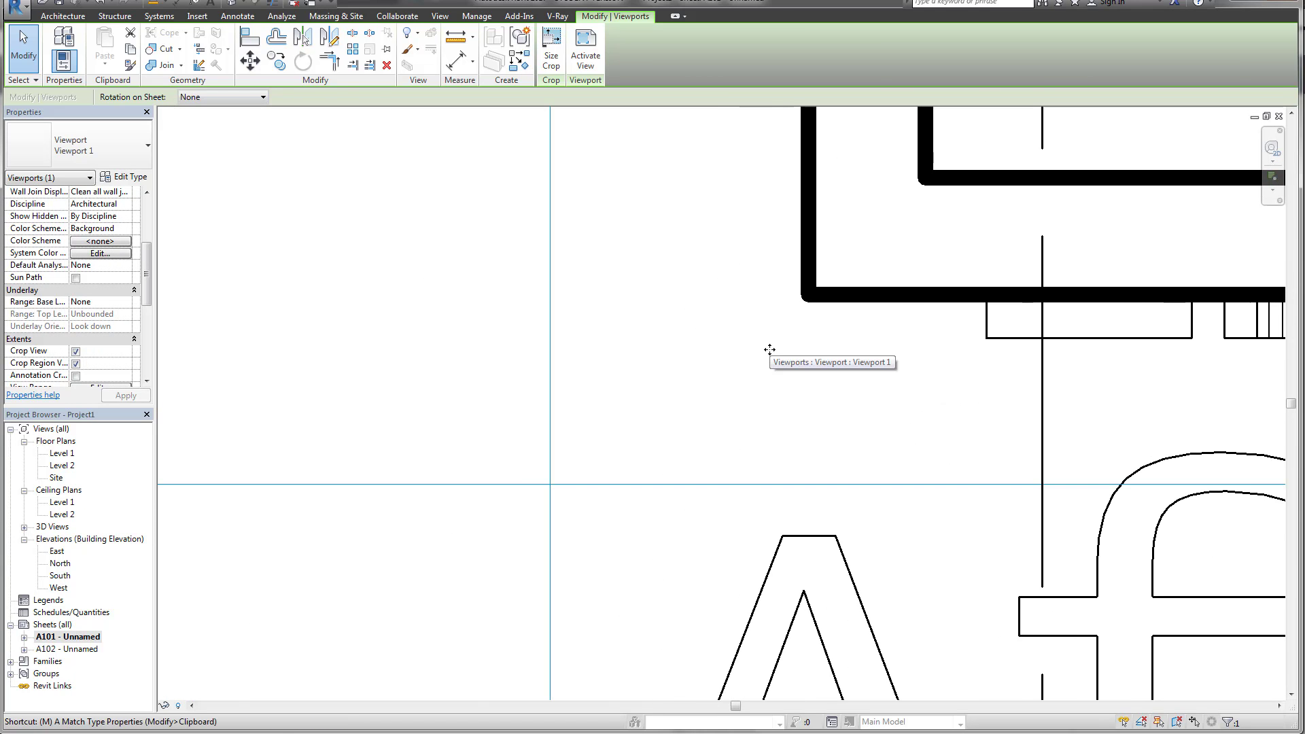
# Step: Move the viewport with MV so the building corner snaps onto the guide grid intersection
pyautogui.press('m')
pyautogui.press('v')
pyautogui.scroll(1, 812, 299)
pyautogui.click(815, 287)
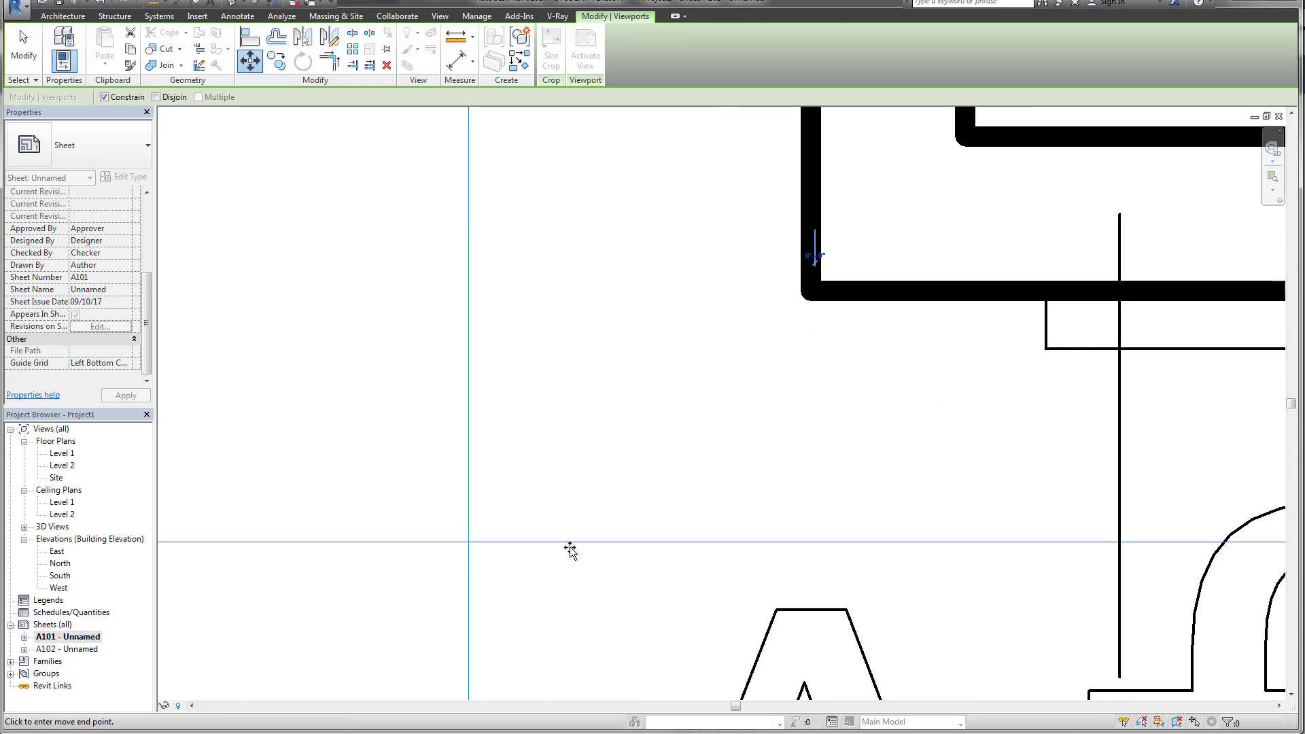
pyautogui.click(467, 540)
pyautogui.scroll(-1, 572, 486)
pyautogui.scroll(2, 521, 512)
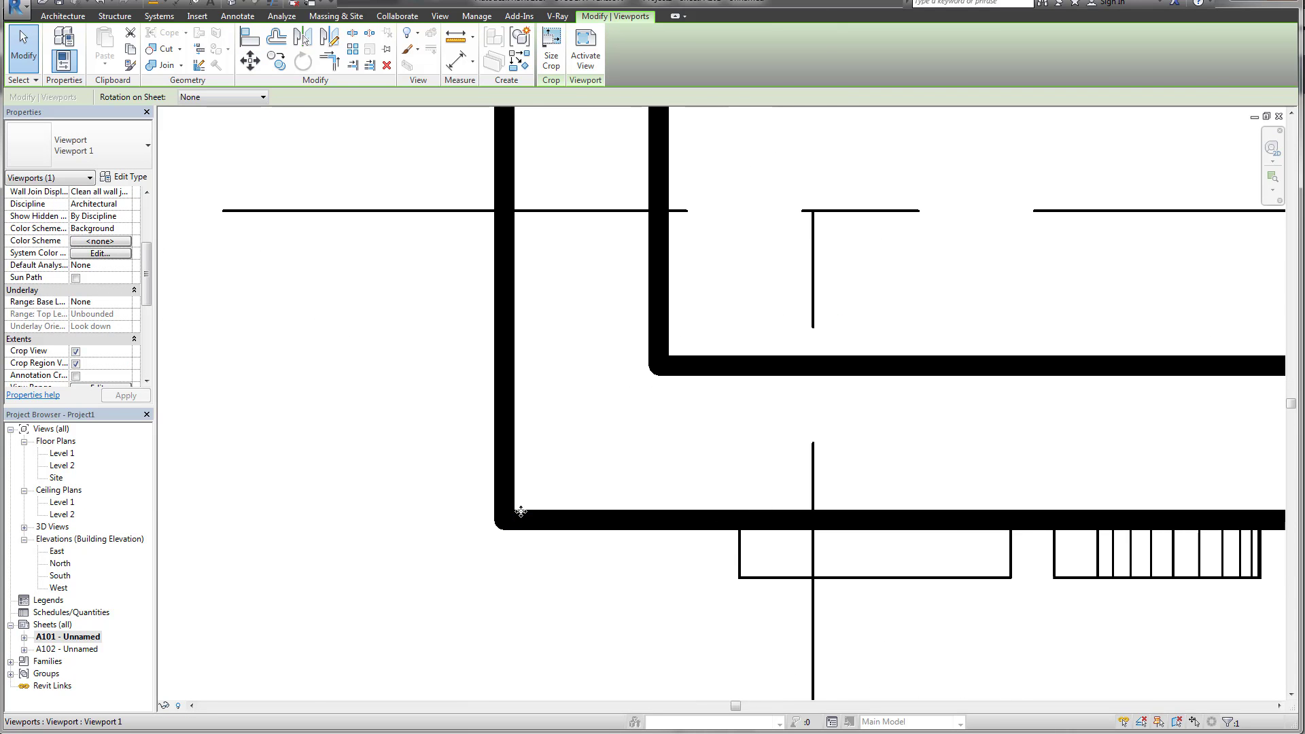
pyautogui.scroll(-4, 521, 511)
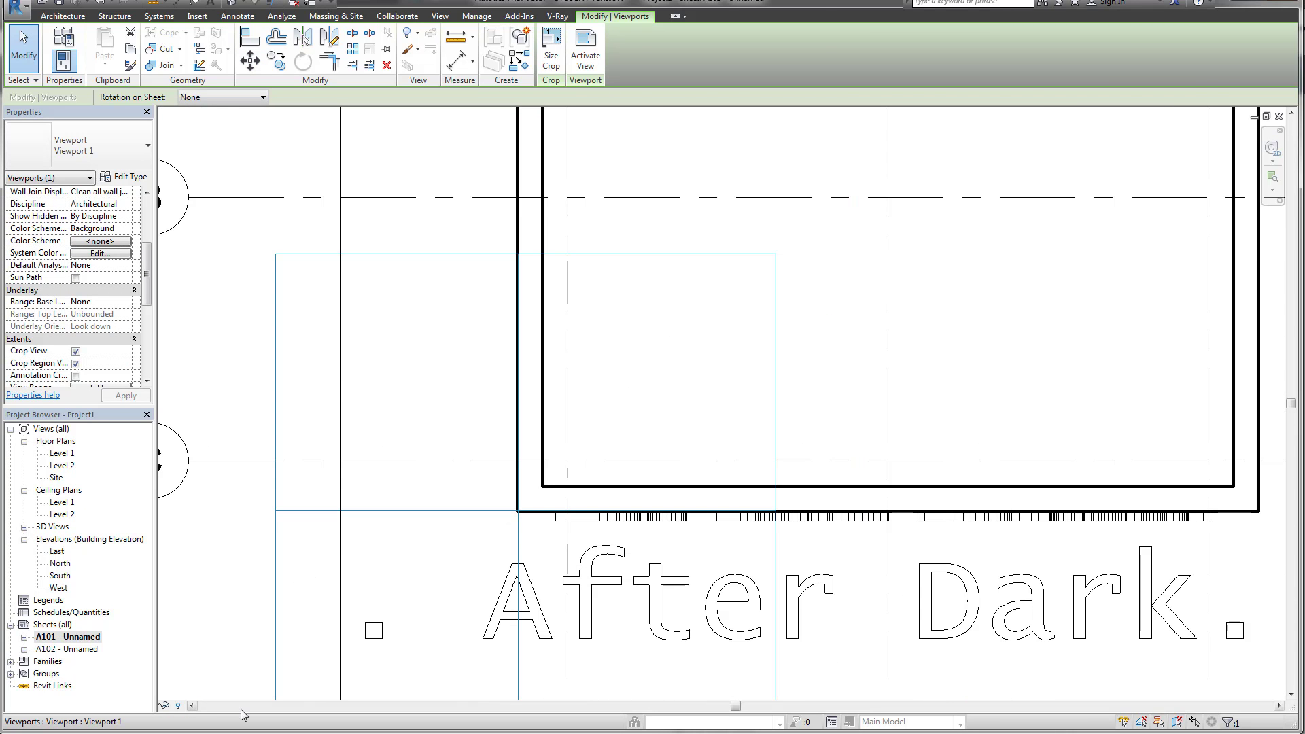
pyautogui.doubleClick(51, 650)
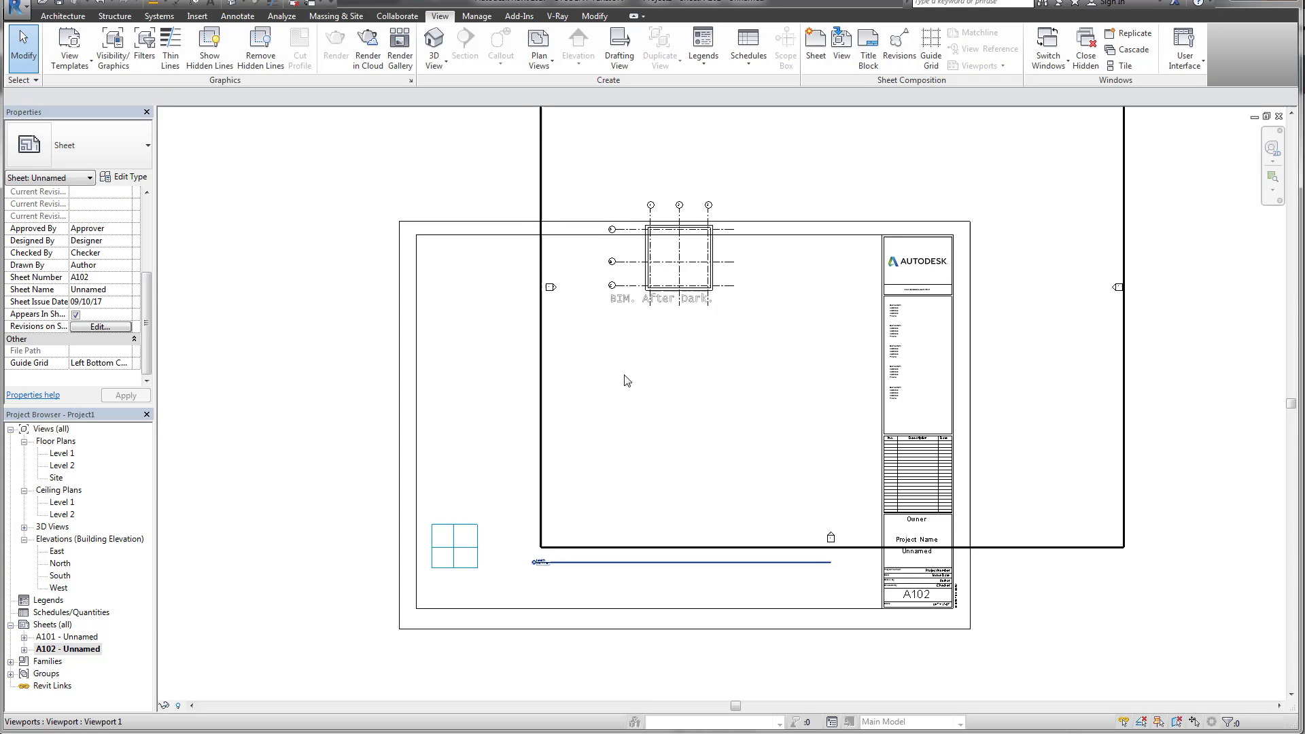
pyautogui.click(652, 296)
pyautogui.scroll(3, 651, 296)
pyautogui.press('m')
pyautogui.press('v')
pyautogui.scroll(4, 655, 291)
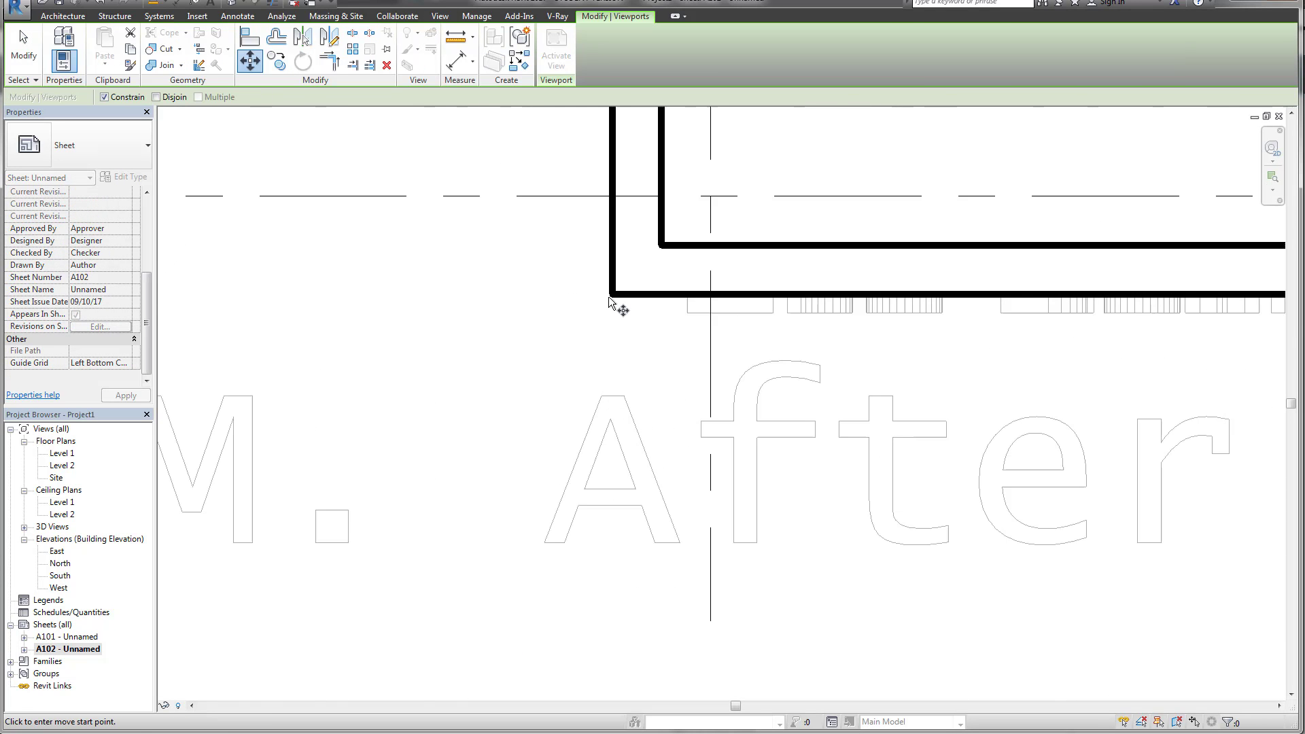
pyautogui.scroll(-4, 611, 262)
pyautogui.moveTo(554, 388); pyautogui.dragTo(908, 86, button='middle')
pyautogui.scroll(-2, 737, 524)
pyautogui.scroll(3, 693, 589)
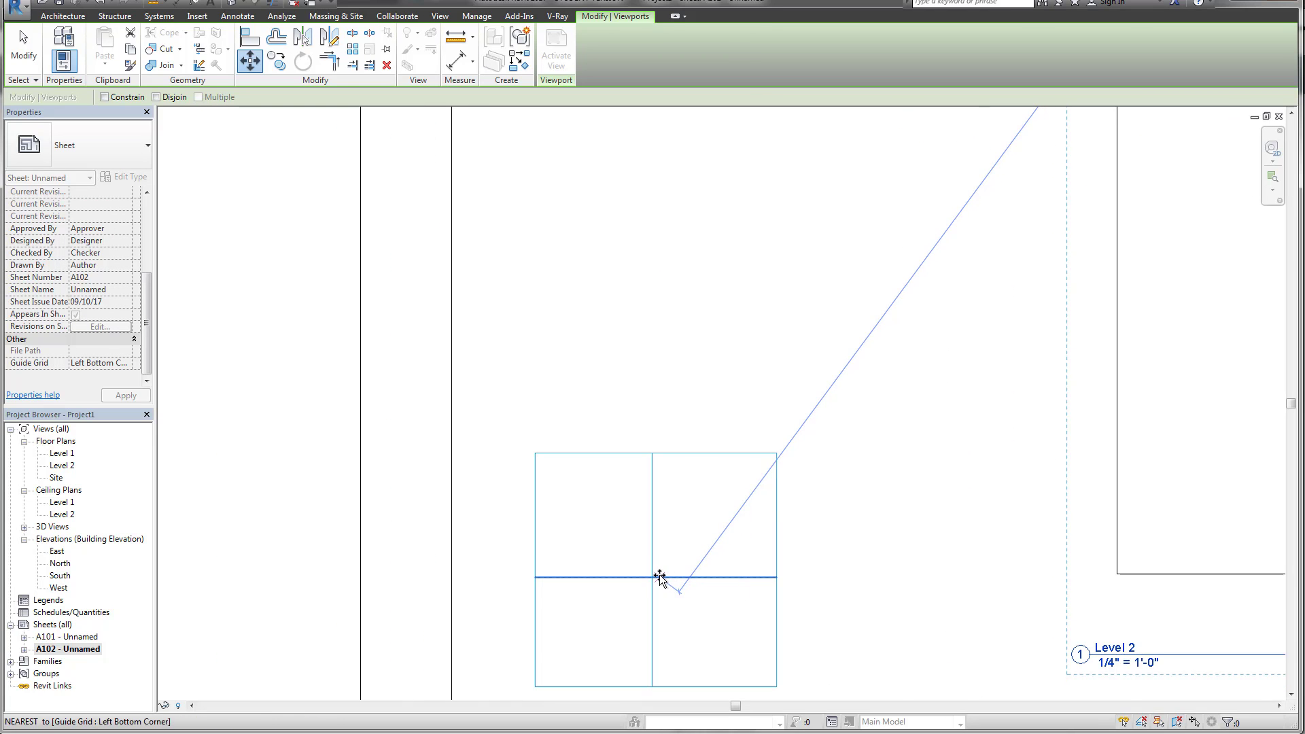
pyautogui.click(656, 582)
pyautogui.scroll(4, 651, 576)
pyautogui.scroll(-3, 606, 568)
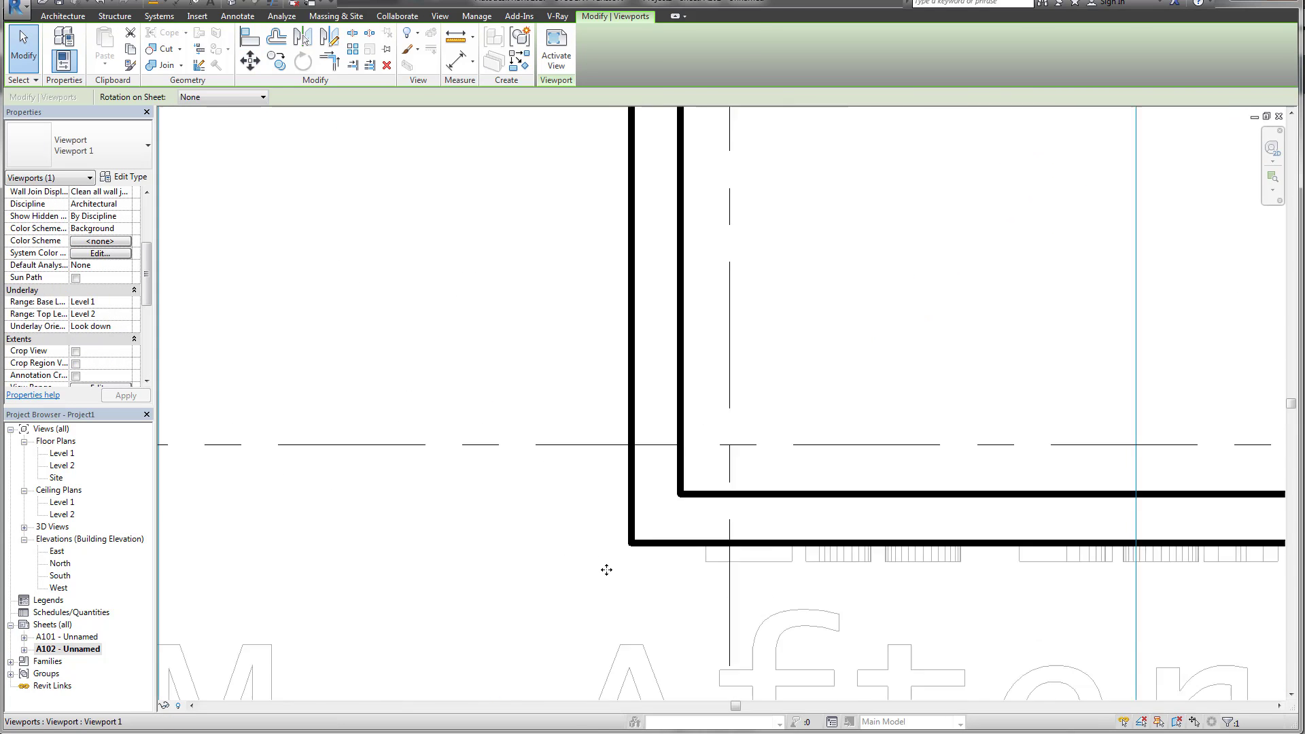
pyautogui.scroll(-2, 670, 605)
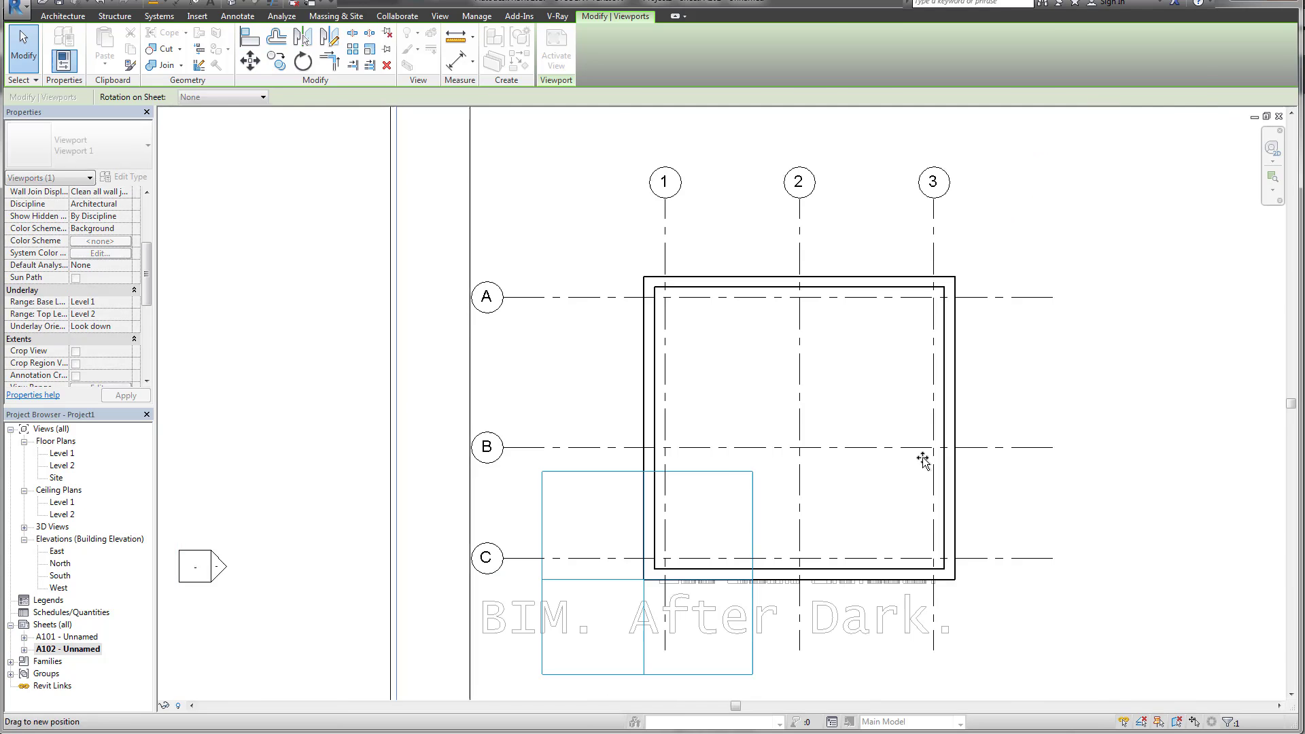
pyautogui.hotkey('ctrl', 'z')
pyautogui.press('Escape')
pyautogui.scroll(-2, 824, 430)
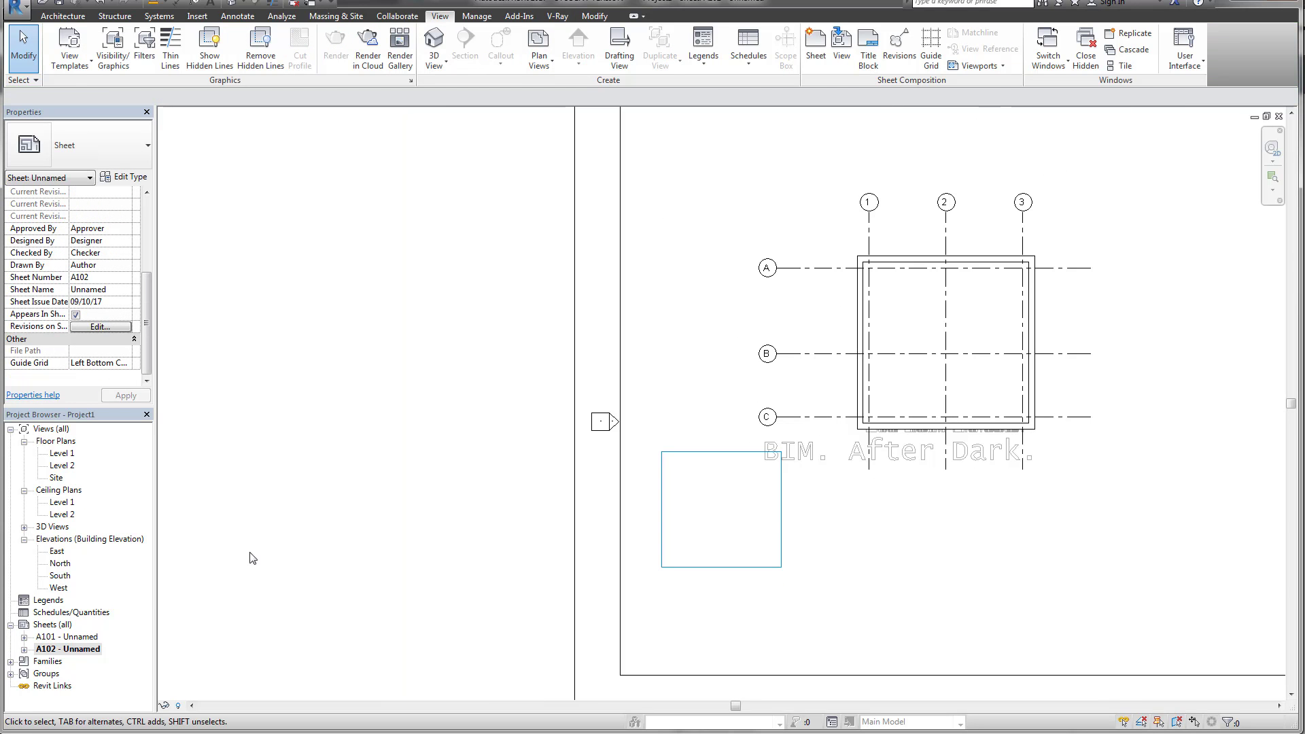
pyautogui.click(63, 638)
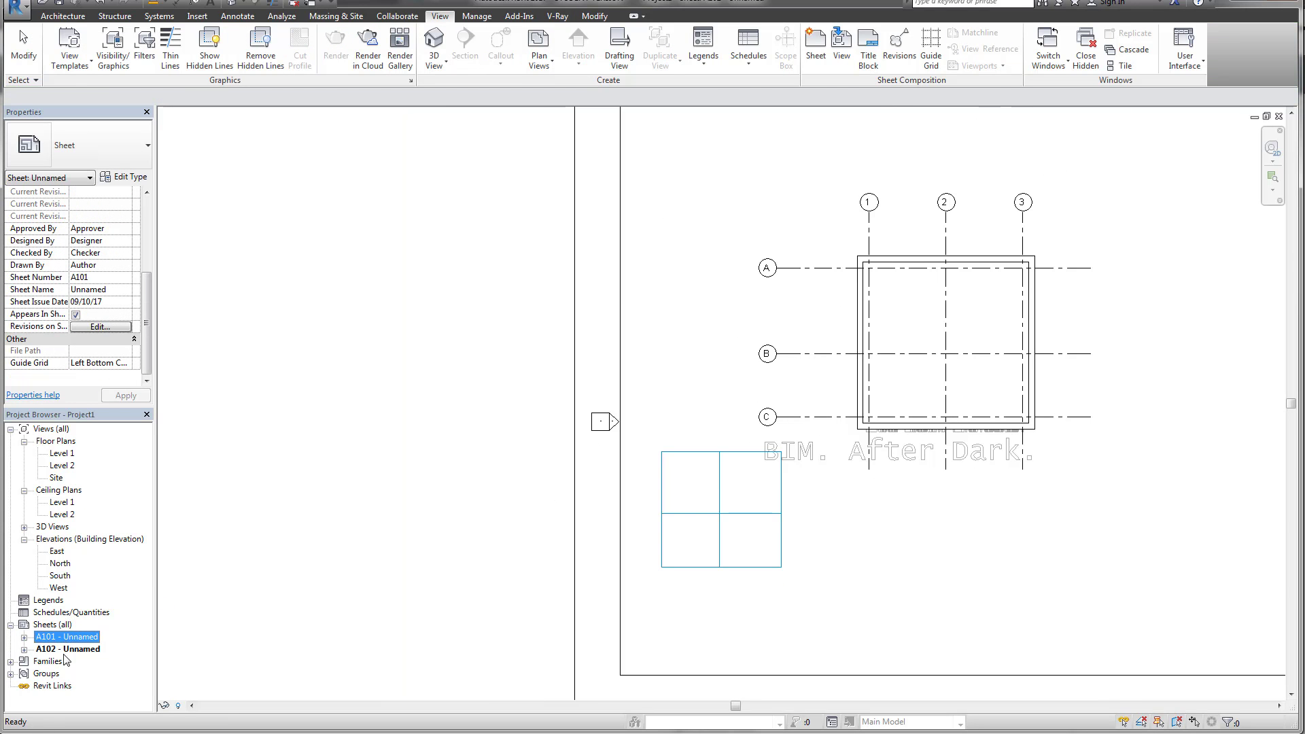
# Step: Open sheet A101 and select its Level 1 floor plan viewport
pyautogui.doubleClick(66, 639)
pyautogui.scroll(-4, 633, 437)
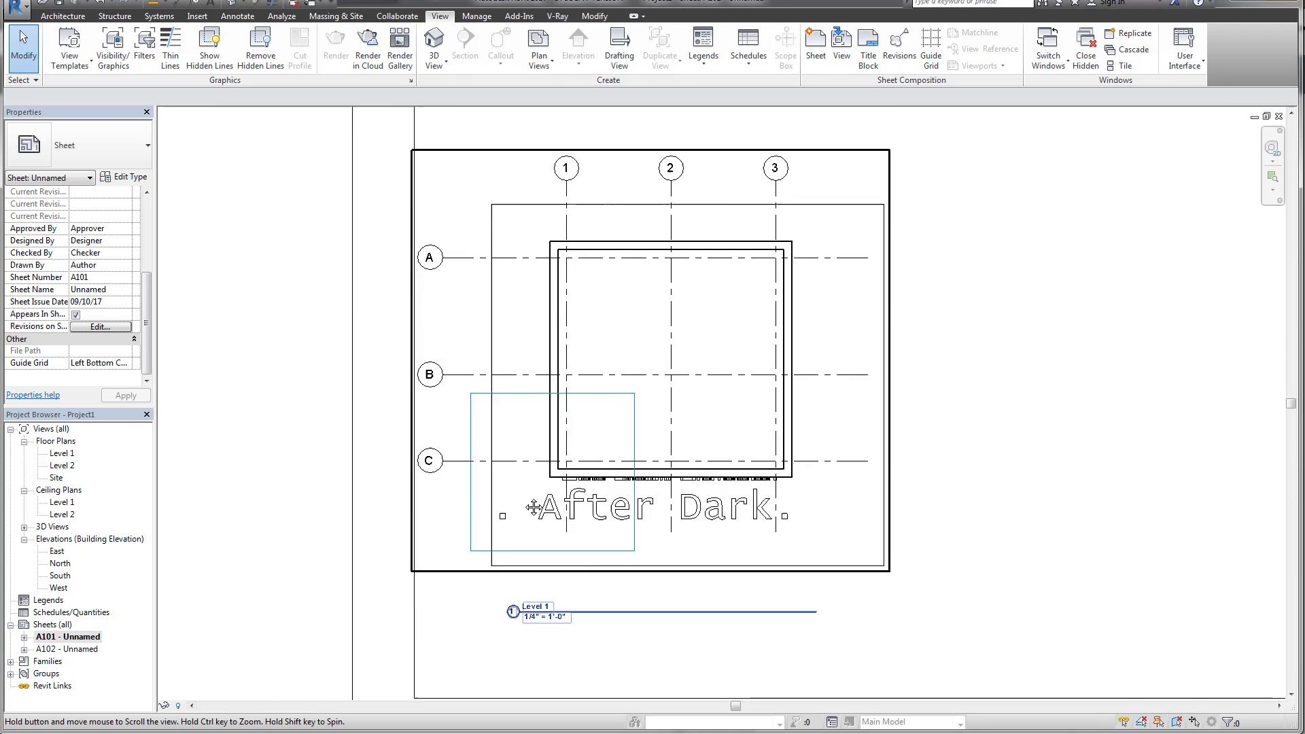
pyautogui.scroll(-3, 367, 544)
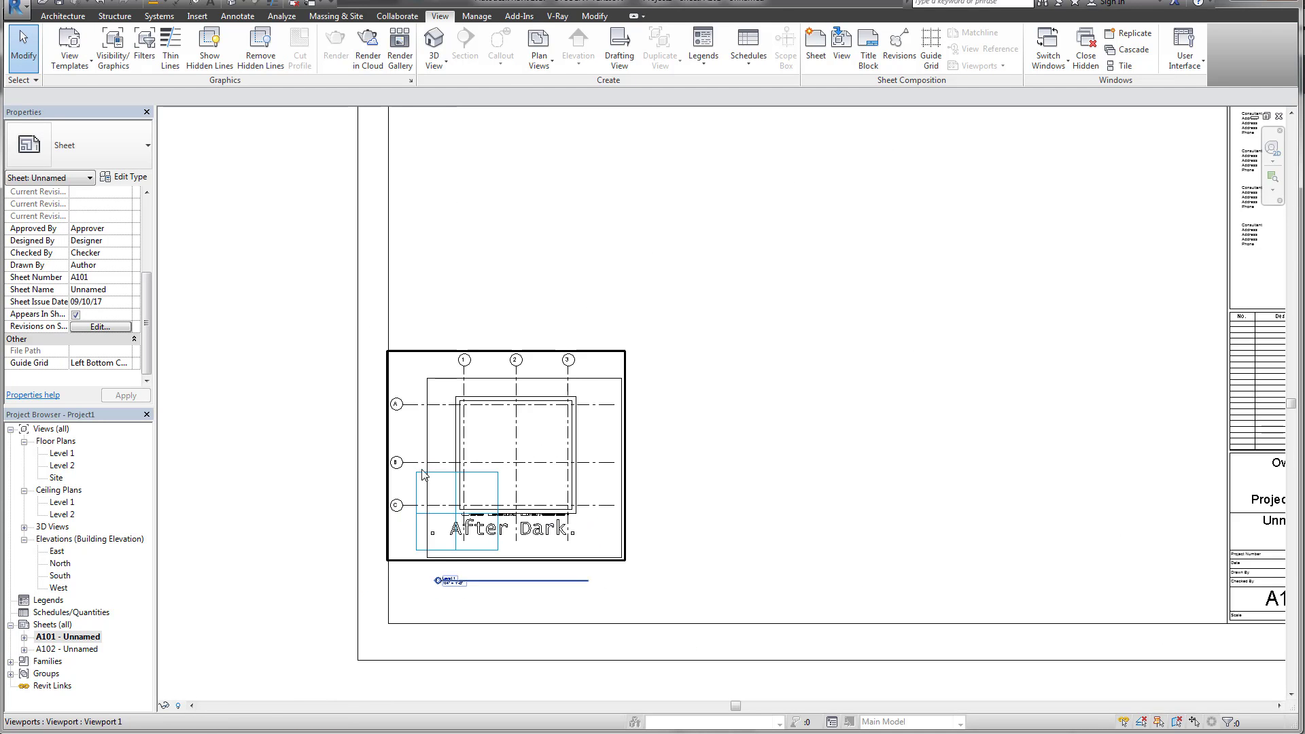
pyautogui.click(566, 491)
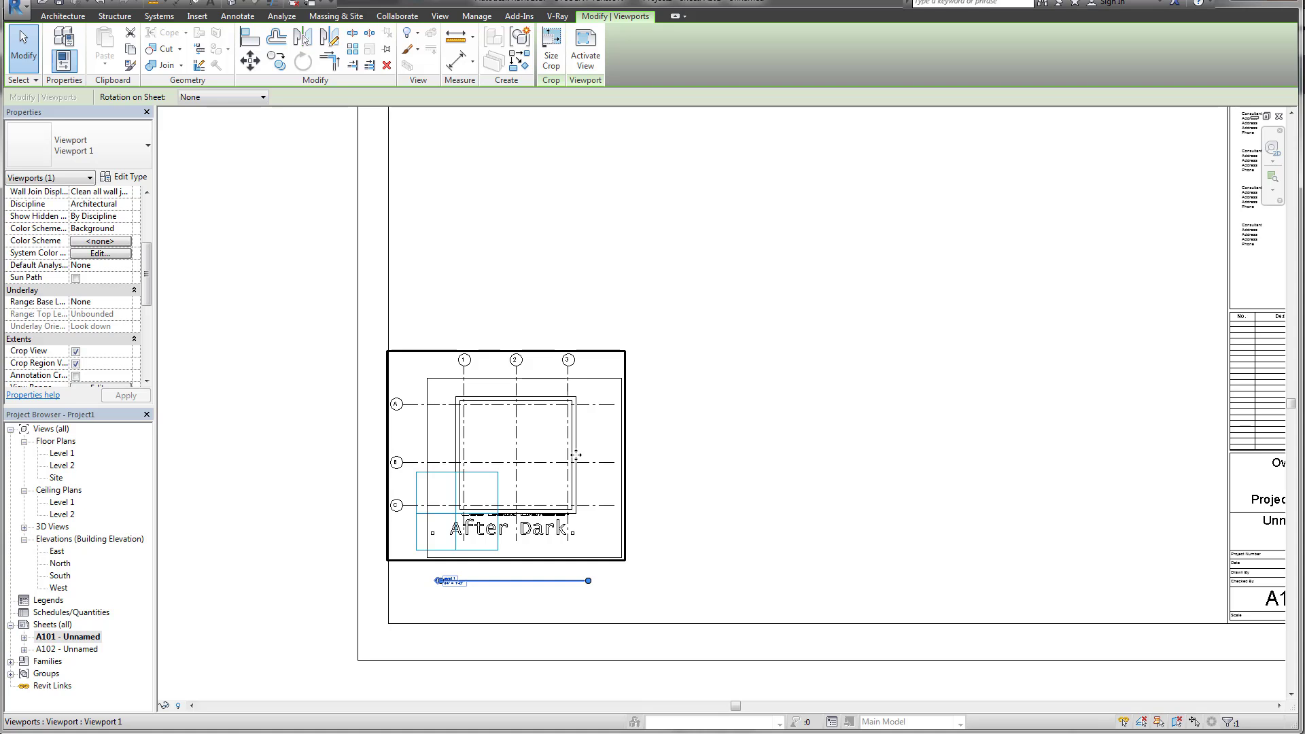
pyautogui.press('m')
pyautogui.press('v')
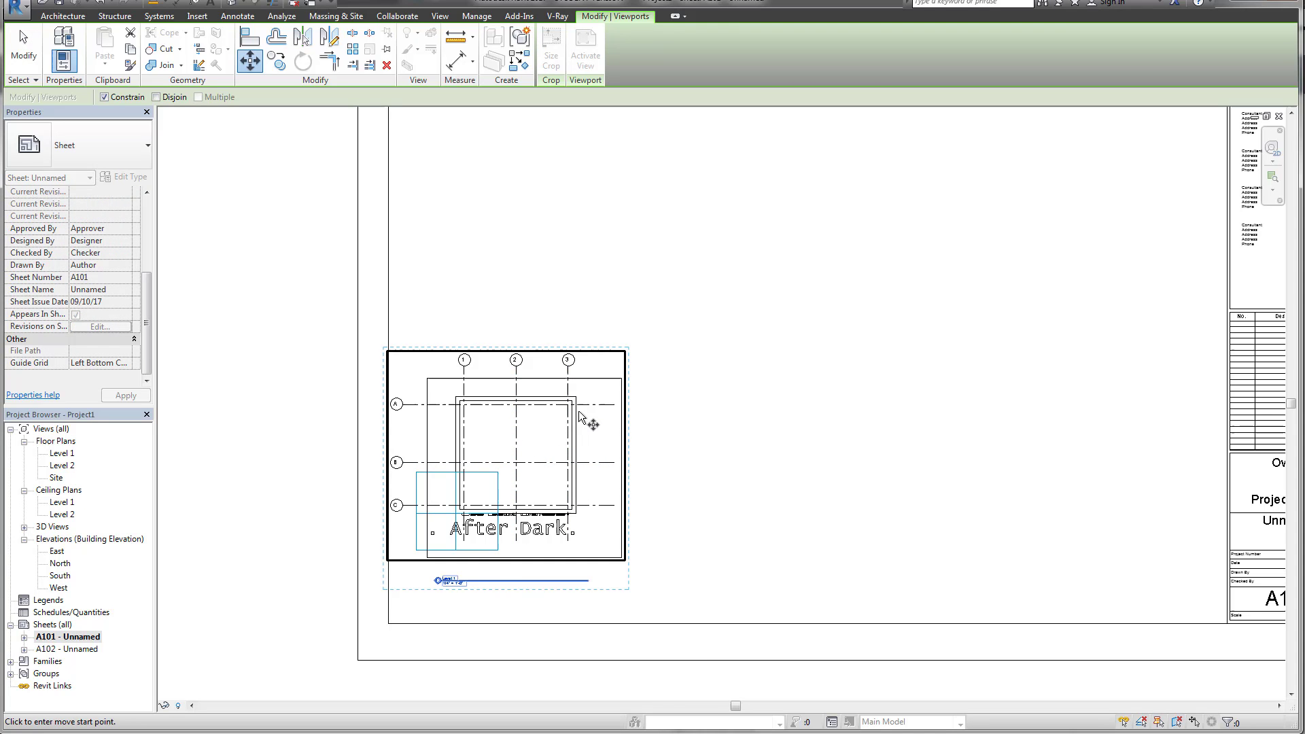
# Step: Drag the viewport up and to the right, clear of the guide grid
pyautogui.scroll(3, 581, 415)
pyautogui.scroll(2, 559, 410)
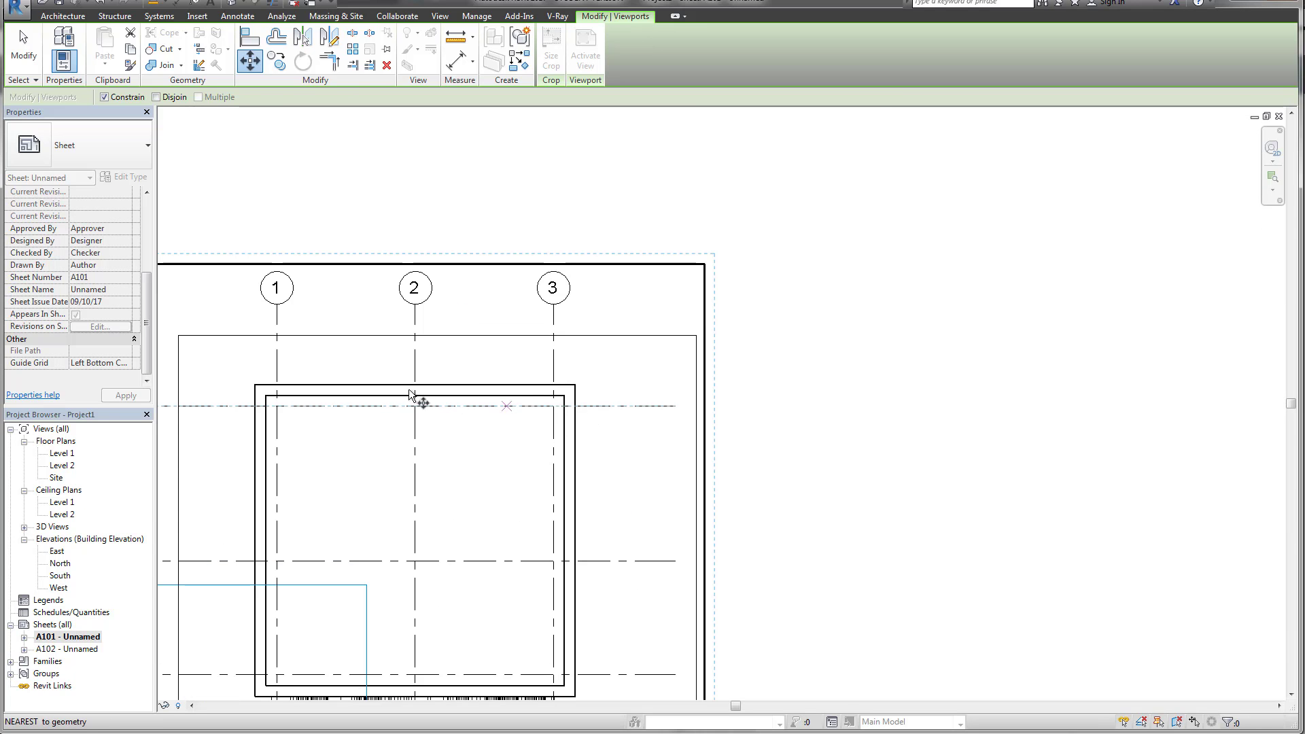
pyautogui.moveTo(218, 365); pyautogui.dragTo(417, 387, button='middle')
pyautogui.scroll(2, 368, 368)
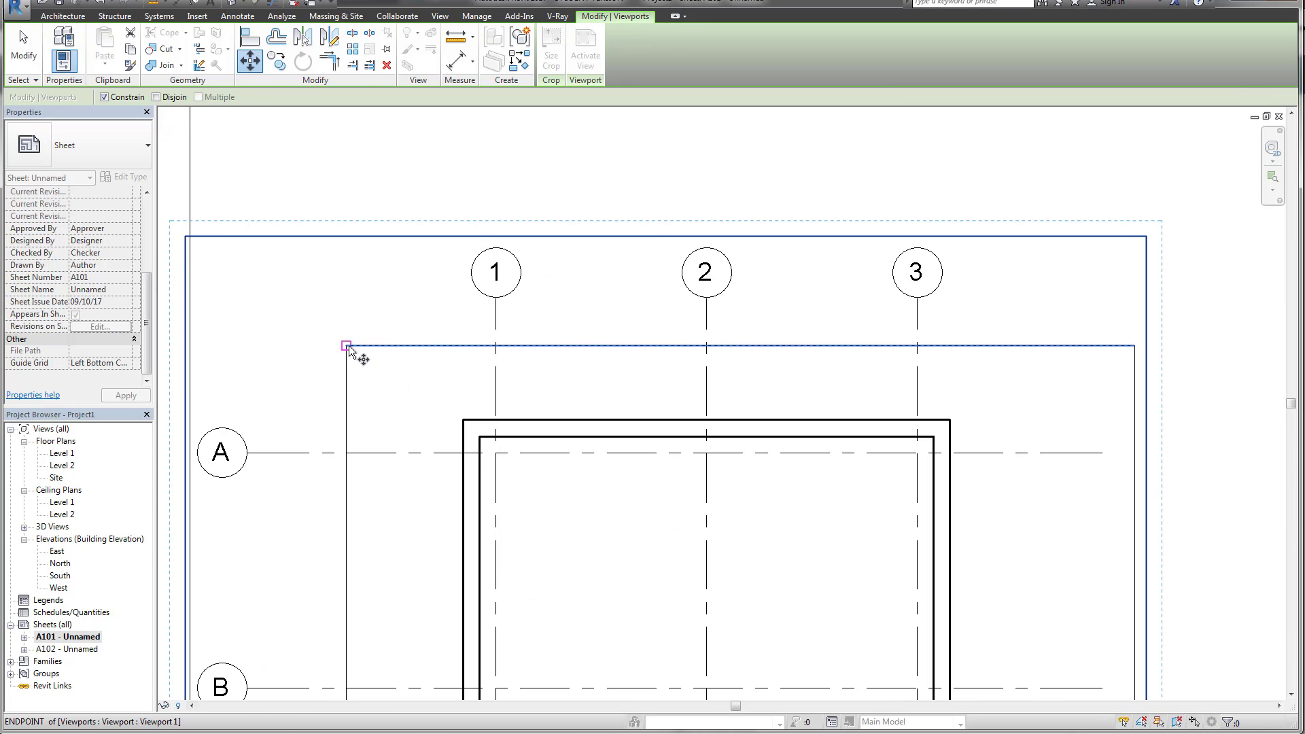
pyautogui.scroll(-1, 346, 351)
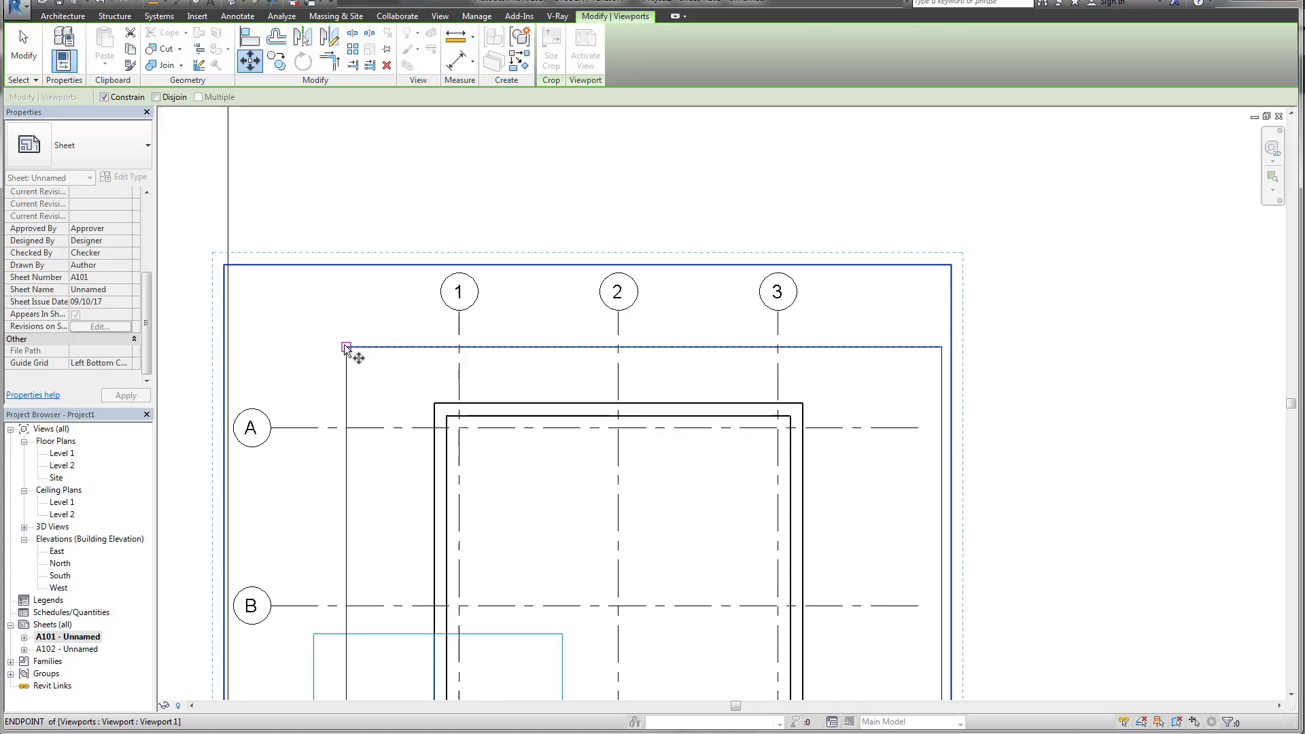
pyautogui.scroll(-3, 344, 347)
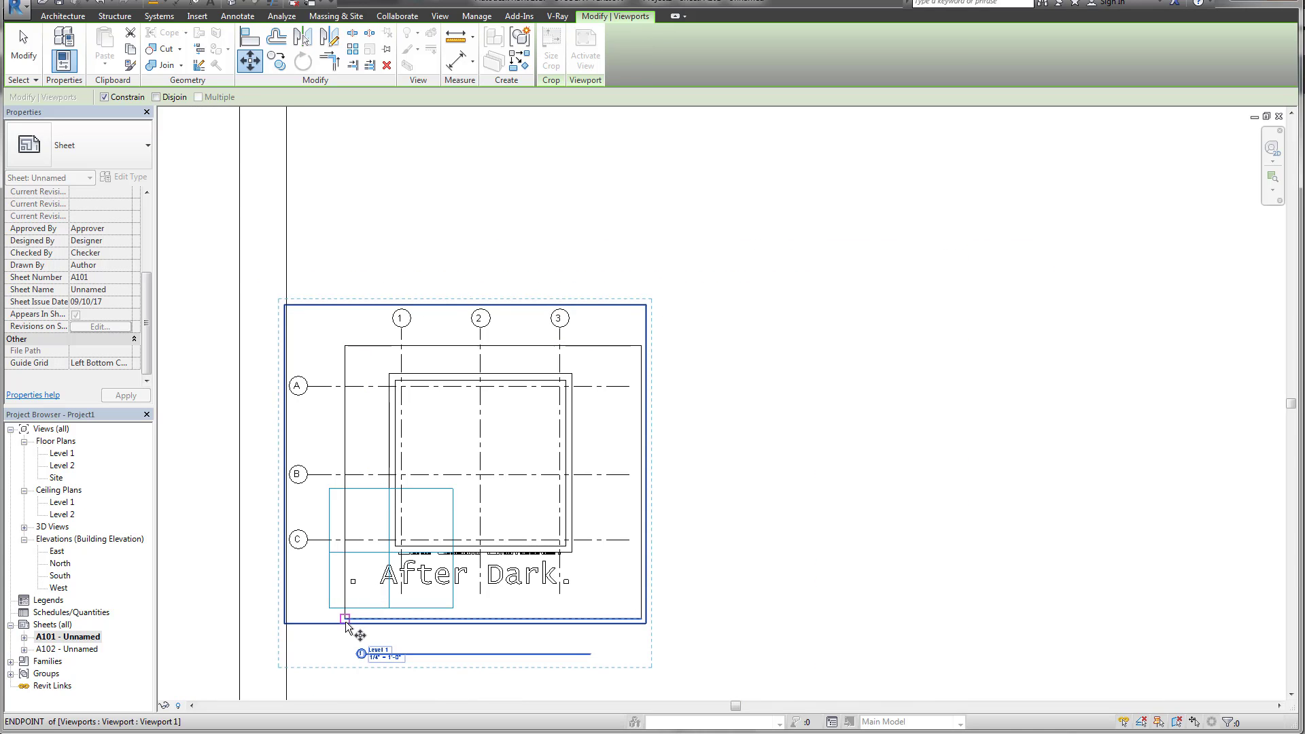
pyautogui.scroll(3, 346, 621)
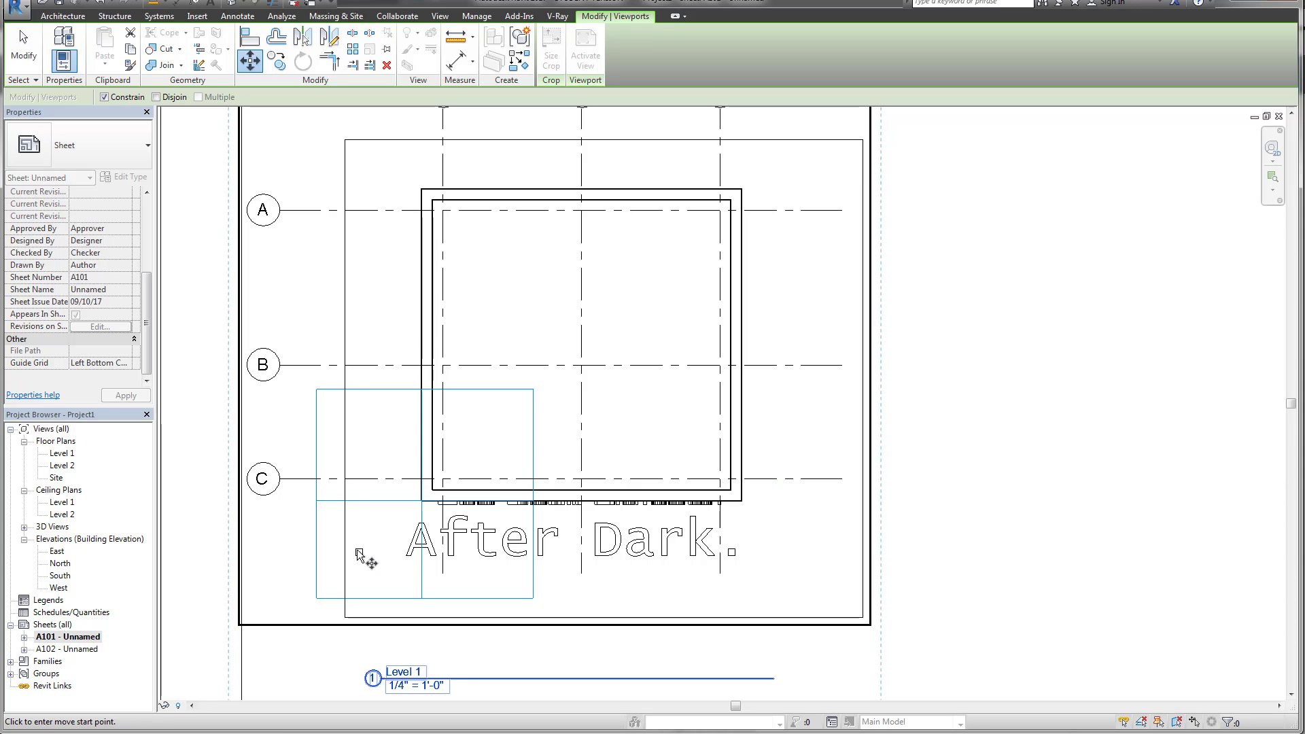
pyautogui.scroll(-2, 360, 554)
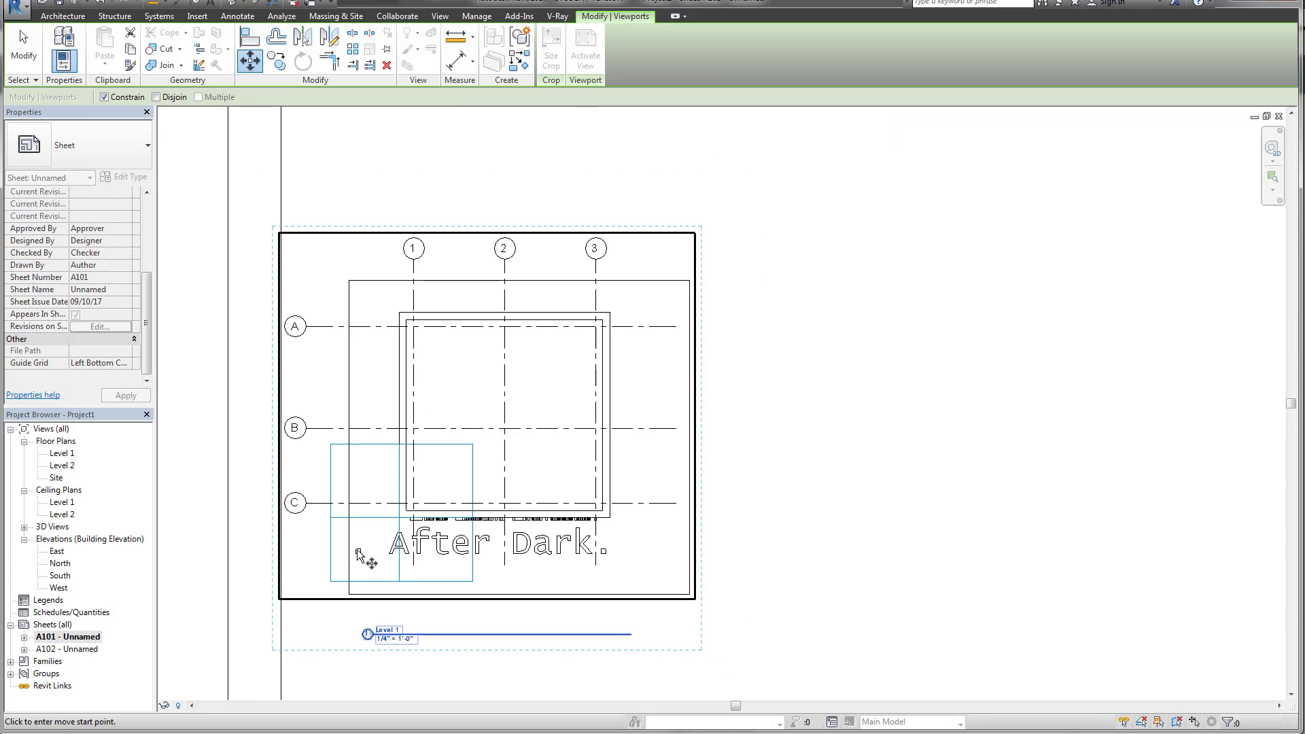
pyautogui.press('Escape')
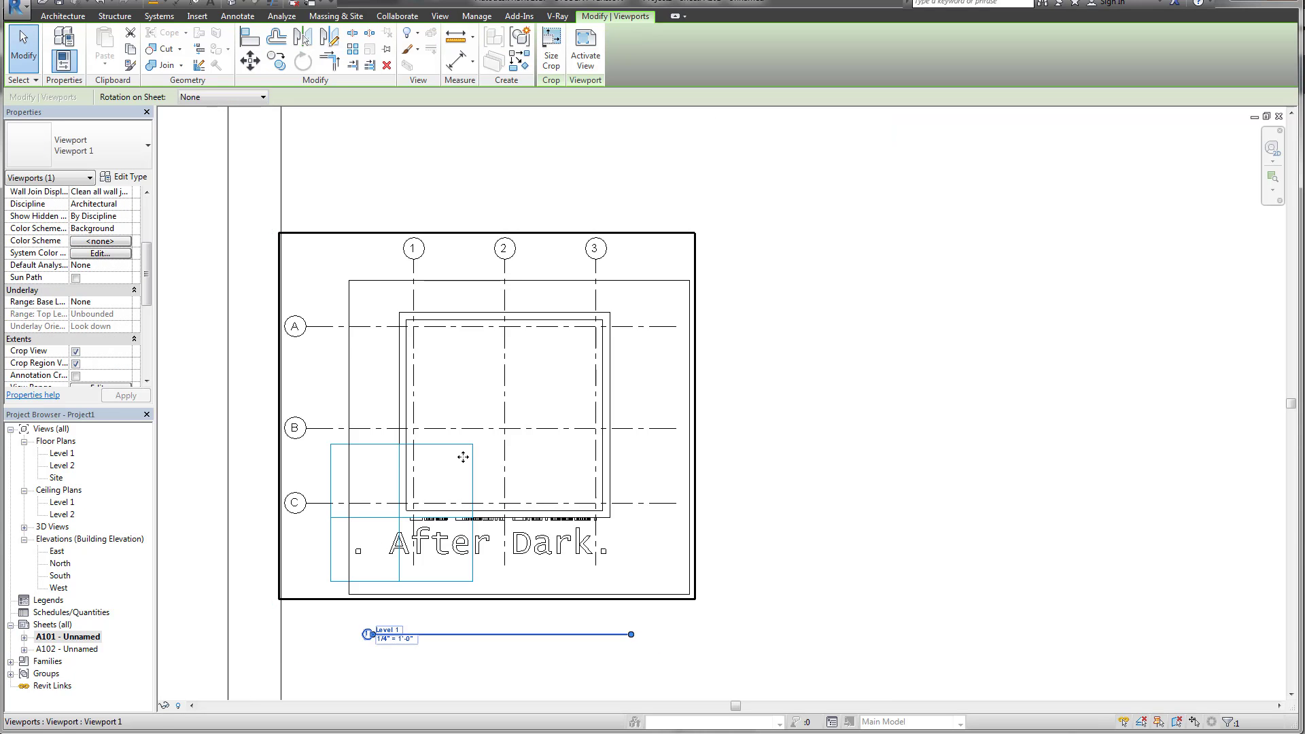
pyautogui.moveTo(513, 418); pyautogui.dragTo(760, 359)
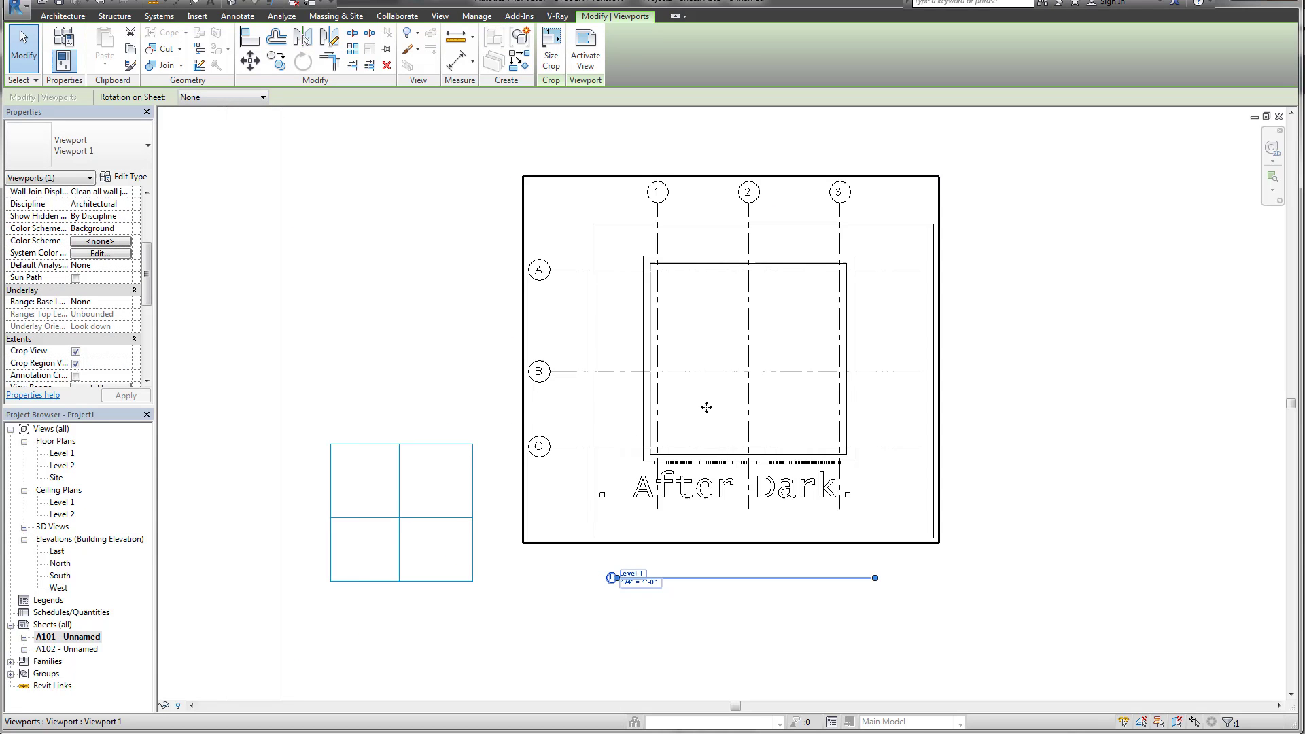
pyautogui.scroll(2, 686, 421)
# Step: Activate the Level 1 viewport and draw reference planes at the lower-left outer wall corner
pyautogui.rightClick(667, 417)
pyautogui.click(686, 484)
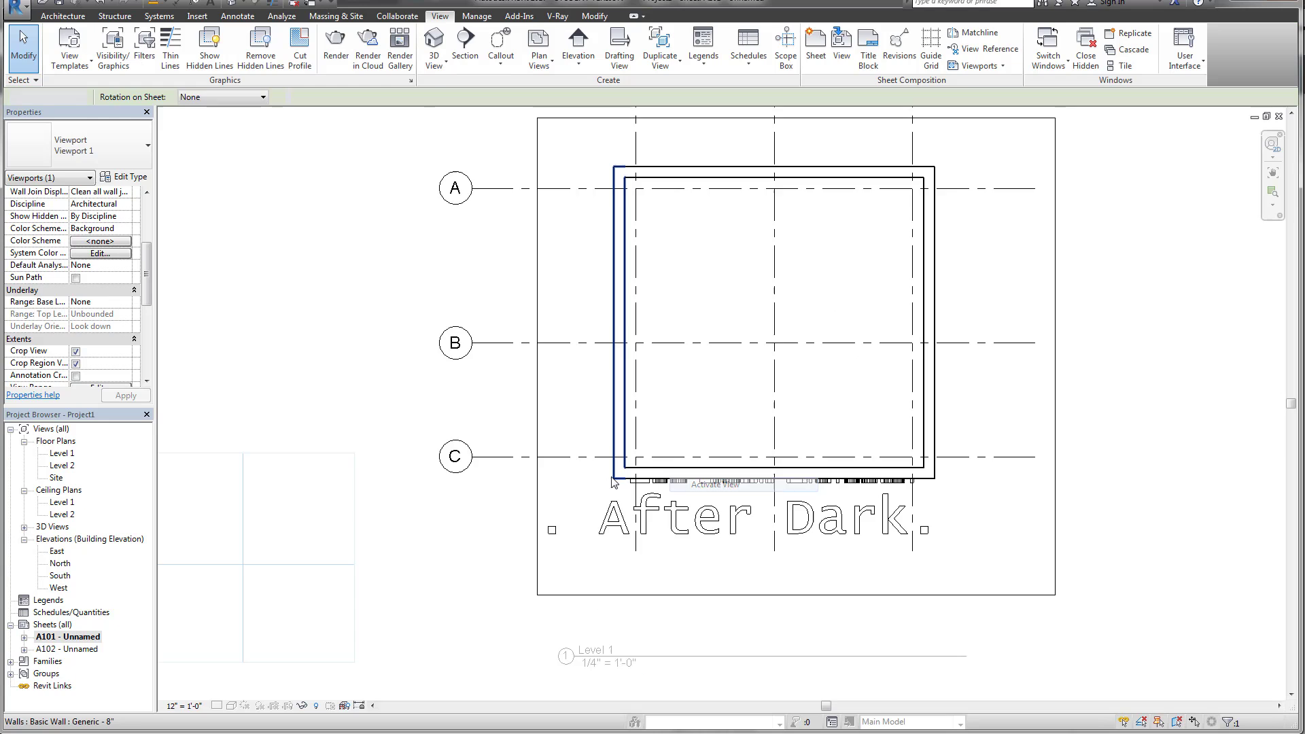
pyautogui.scroll(2, 614, 482)
pyautogui.press('p')
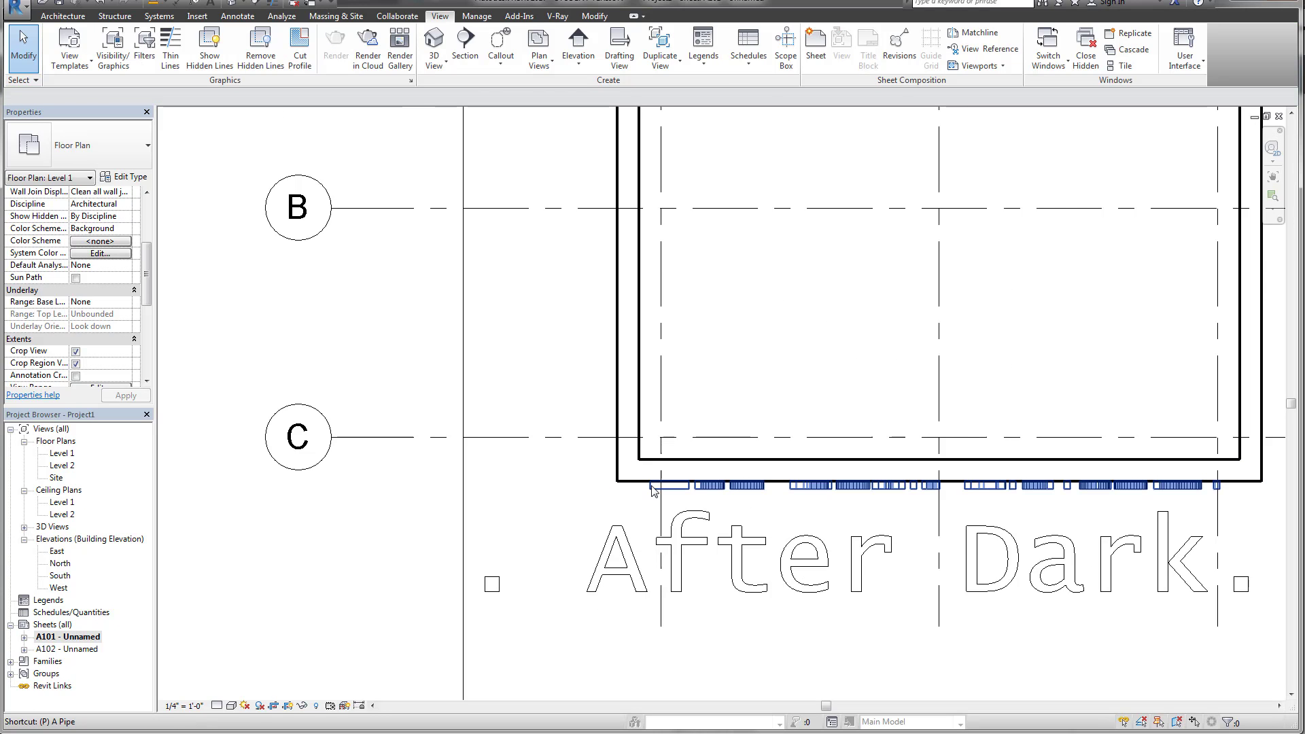
pyautogui.press('r')
pyautogui.press('p')
pyautogui.scroll(1, 610, 476)
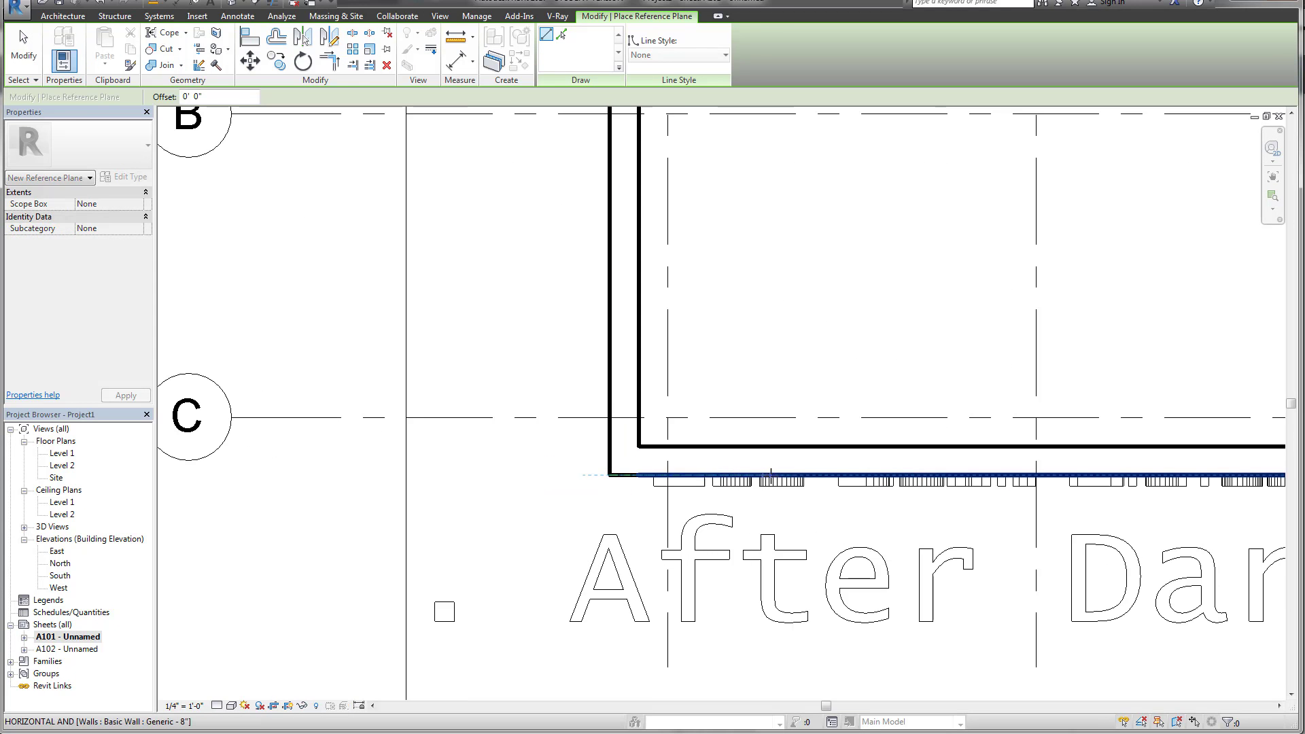
pyautogui.click(609, 475)
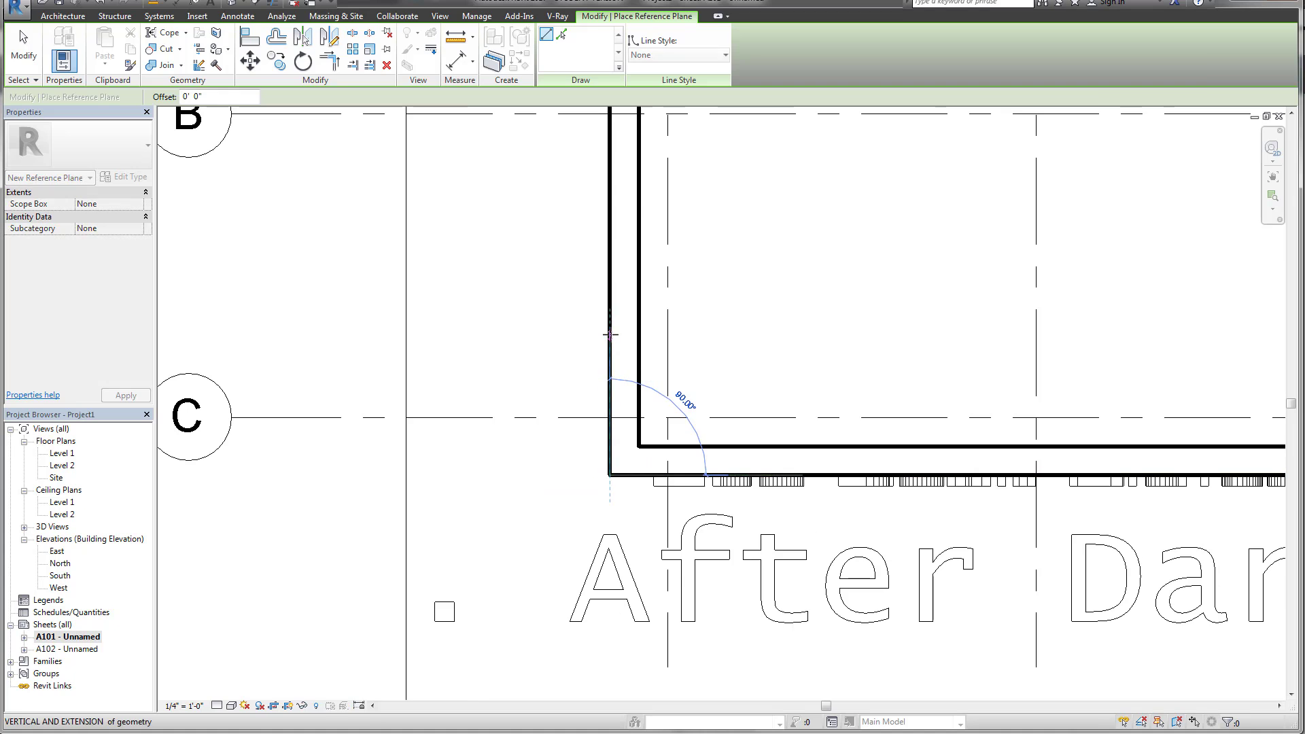
pyautogui.press('Escape')
pyautogui.press('Escape')
pyautogui.scroll(1, 612, 435)
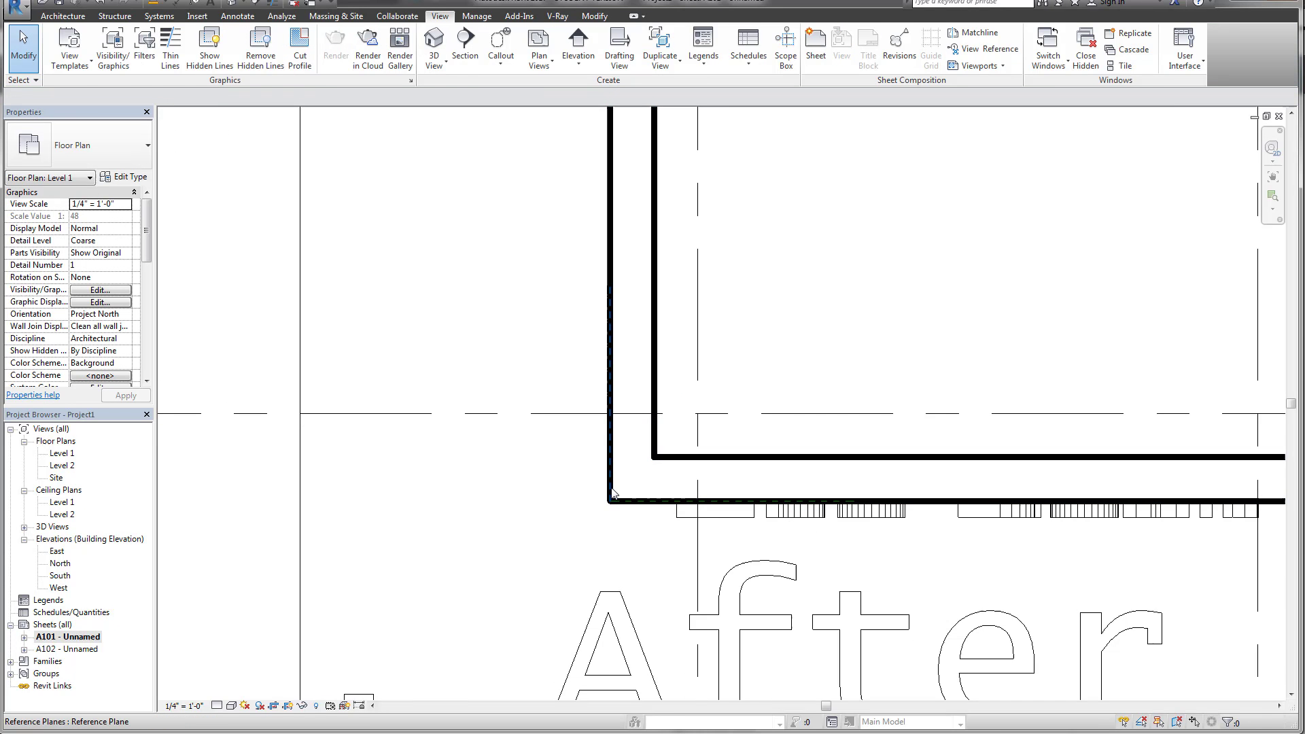
# Step: Temporarily isolate the two corner reference planes to check them, then reset the view
pyautogui.click(610, 490)
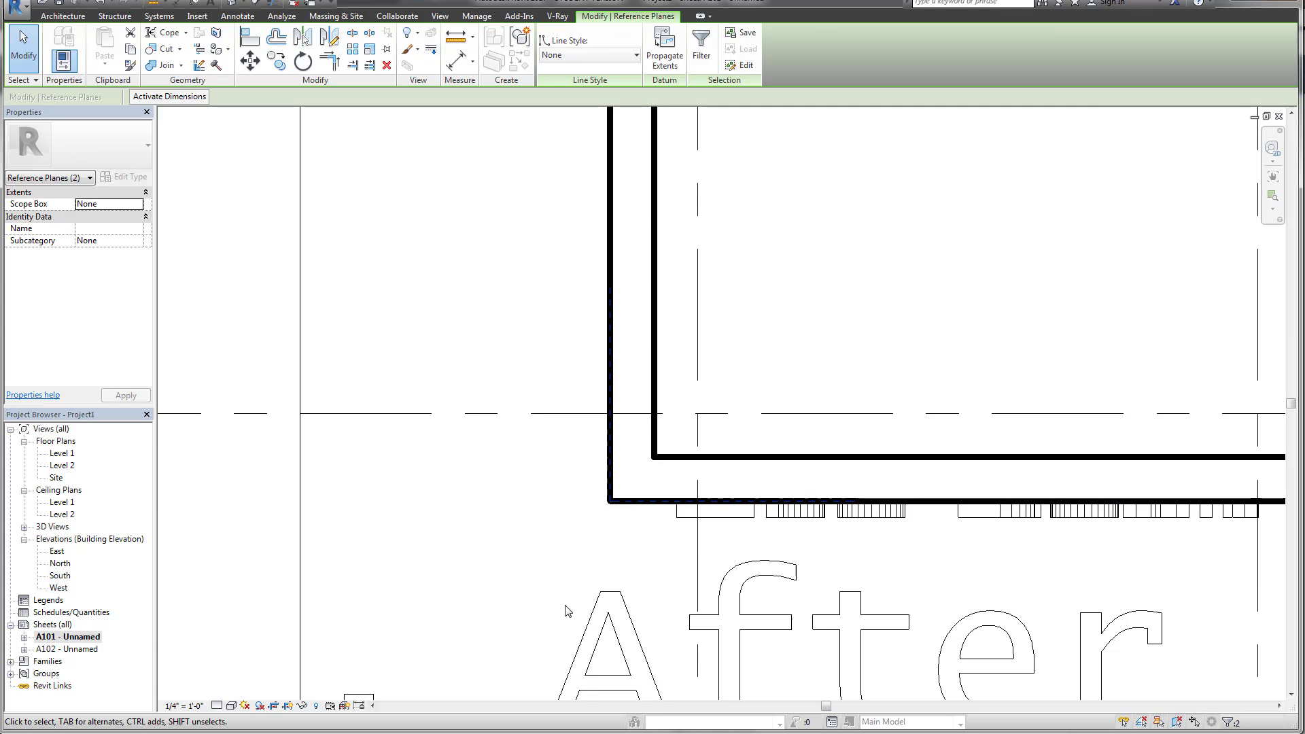
pyautogui.press('Escape')
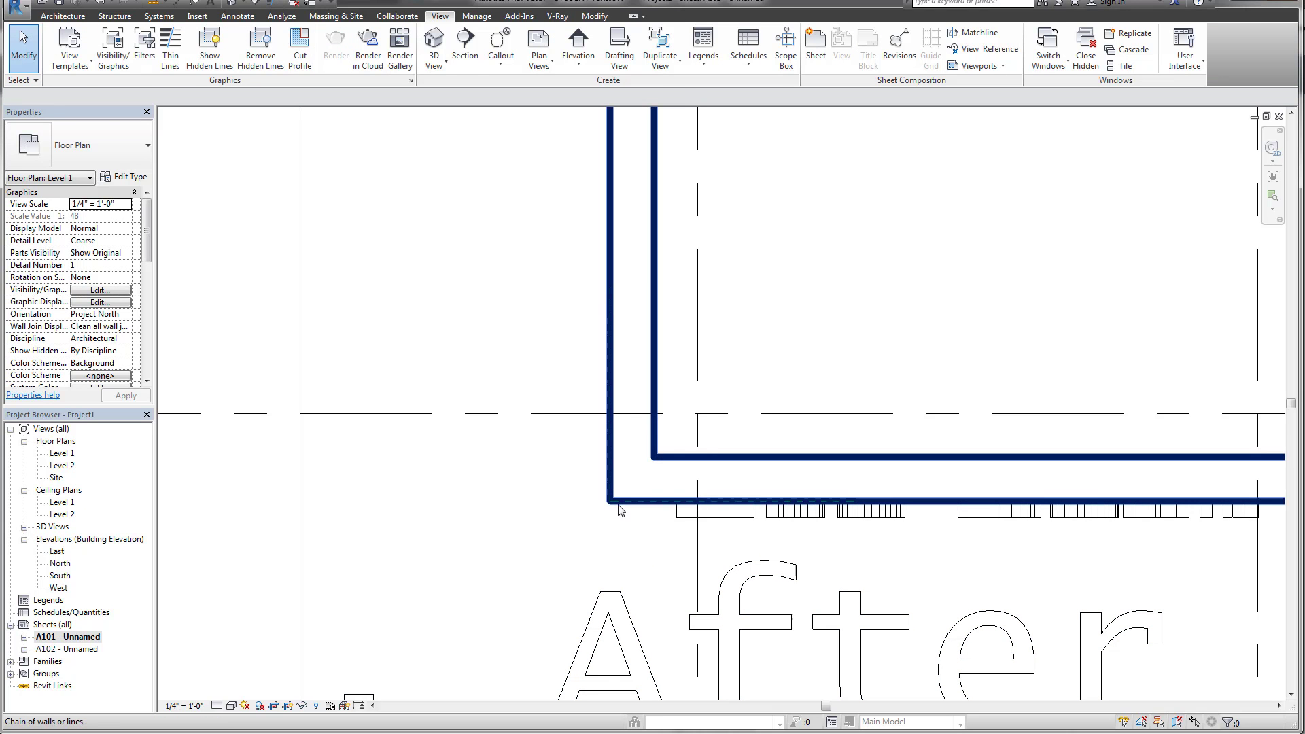
pyautogui.click(611, 494)
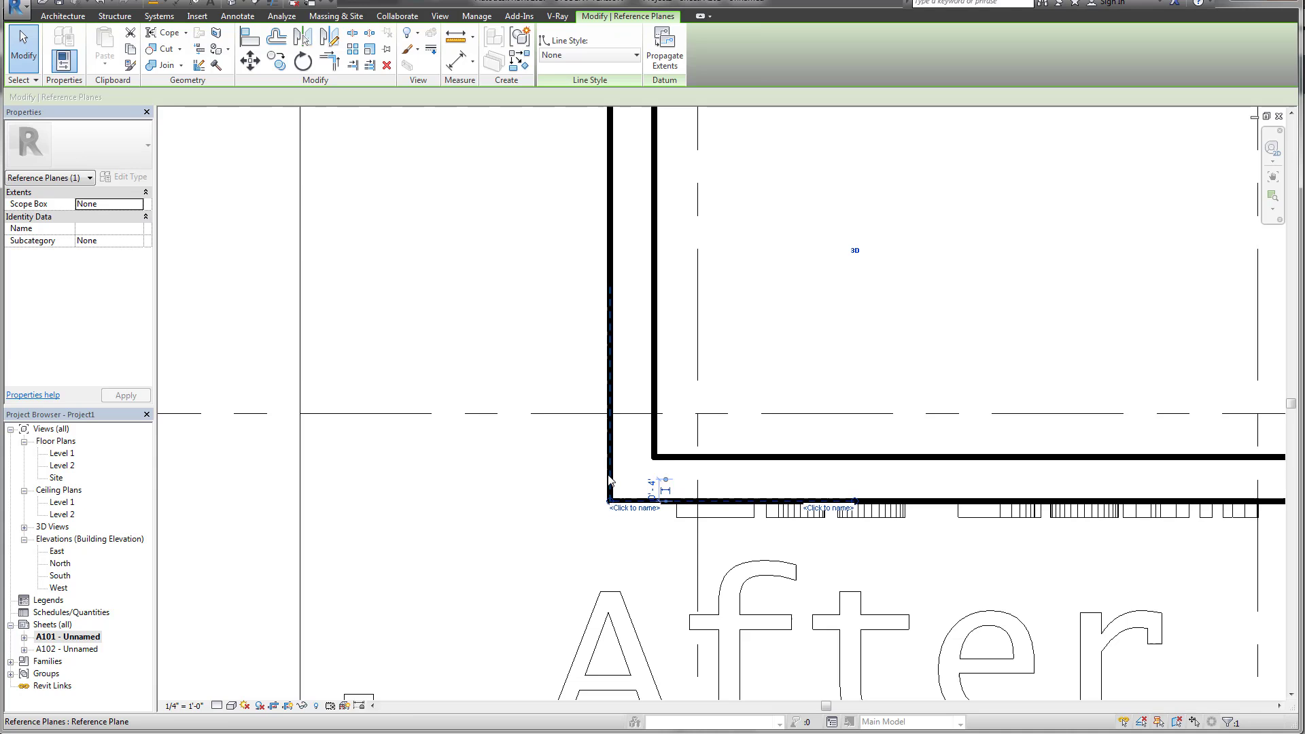
pyautogui.keyDown('ctrl'); pyautogui.click(609, 480); pyautogui.keyUp('ctrl')
pyautogui.press('h')
pyautogui.press('i')
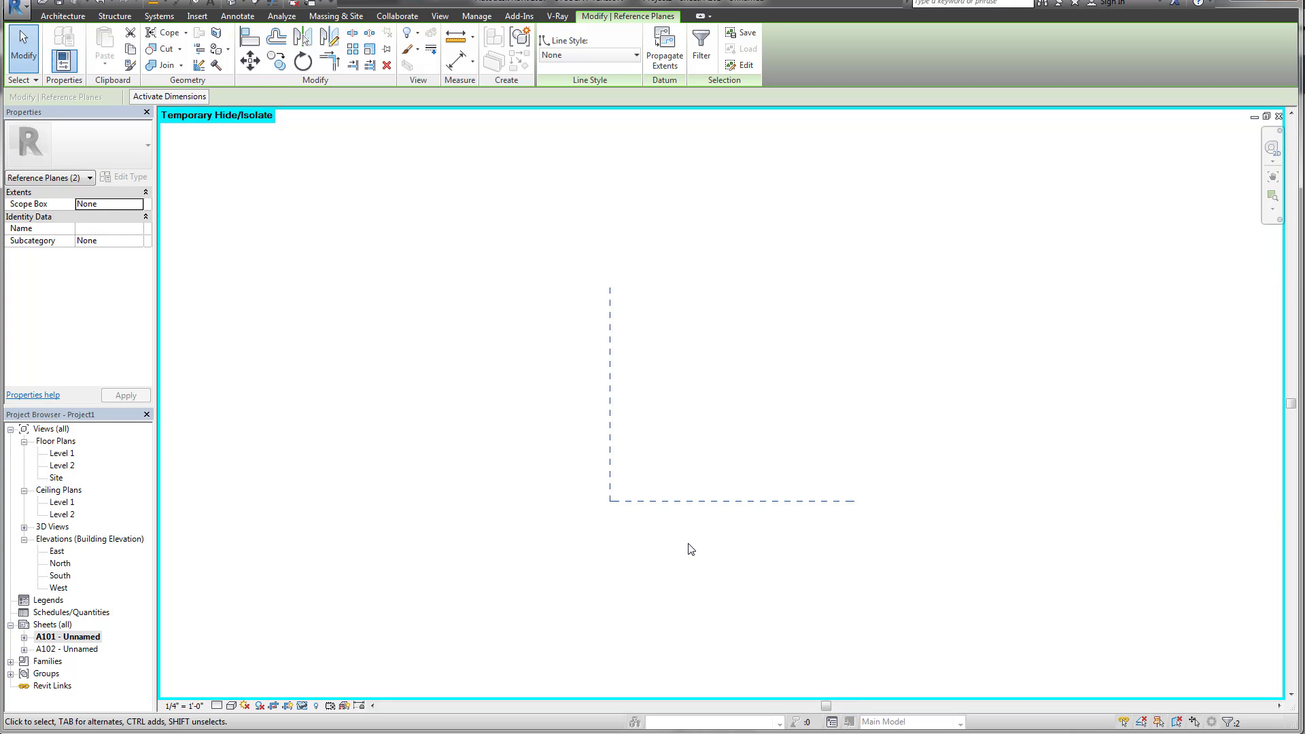
pyautogui.press('h')
pyautogui.press('r')
pyautogui.press('Escape')
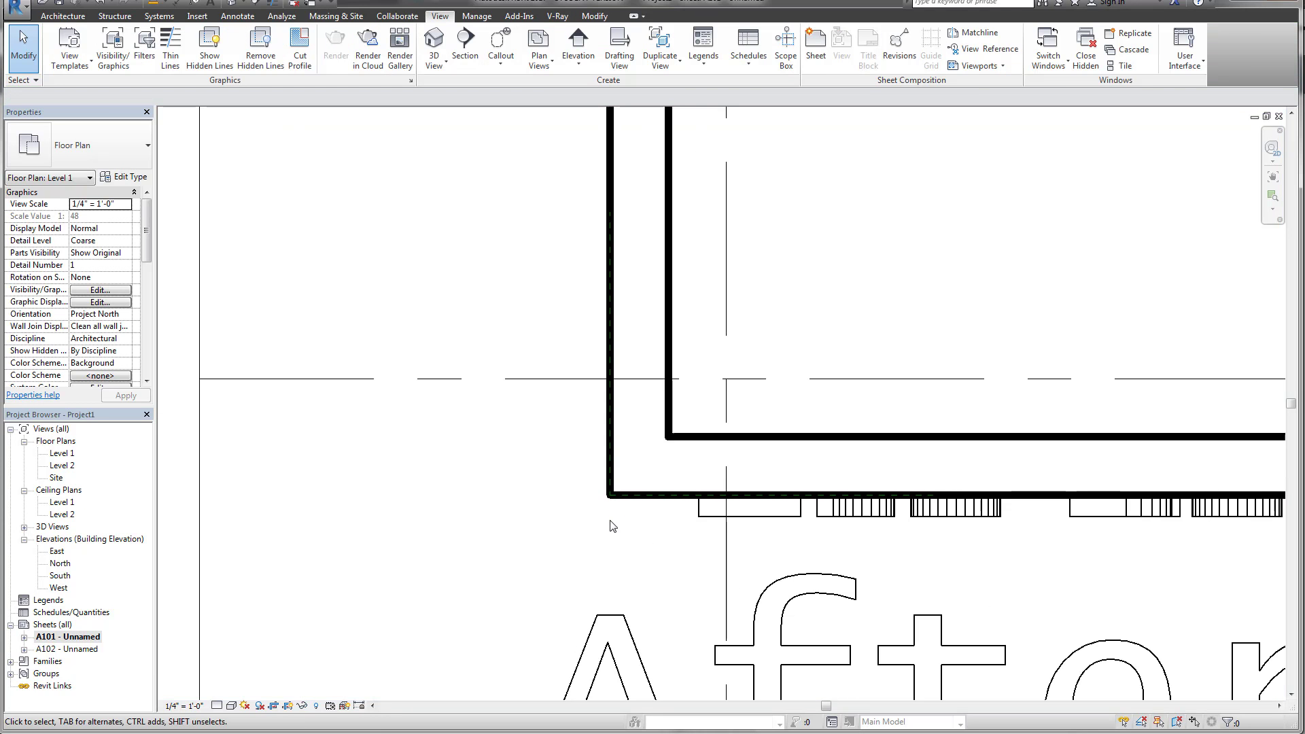
pyautogui.scroll(-5, 632, 505)
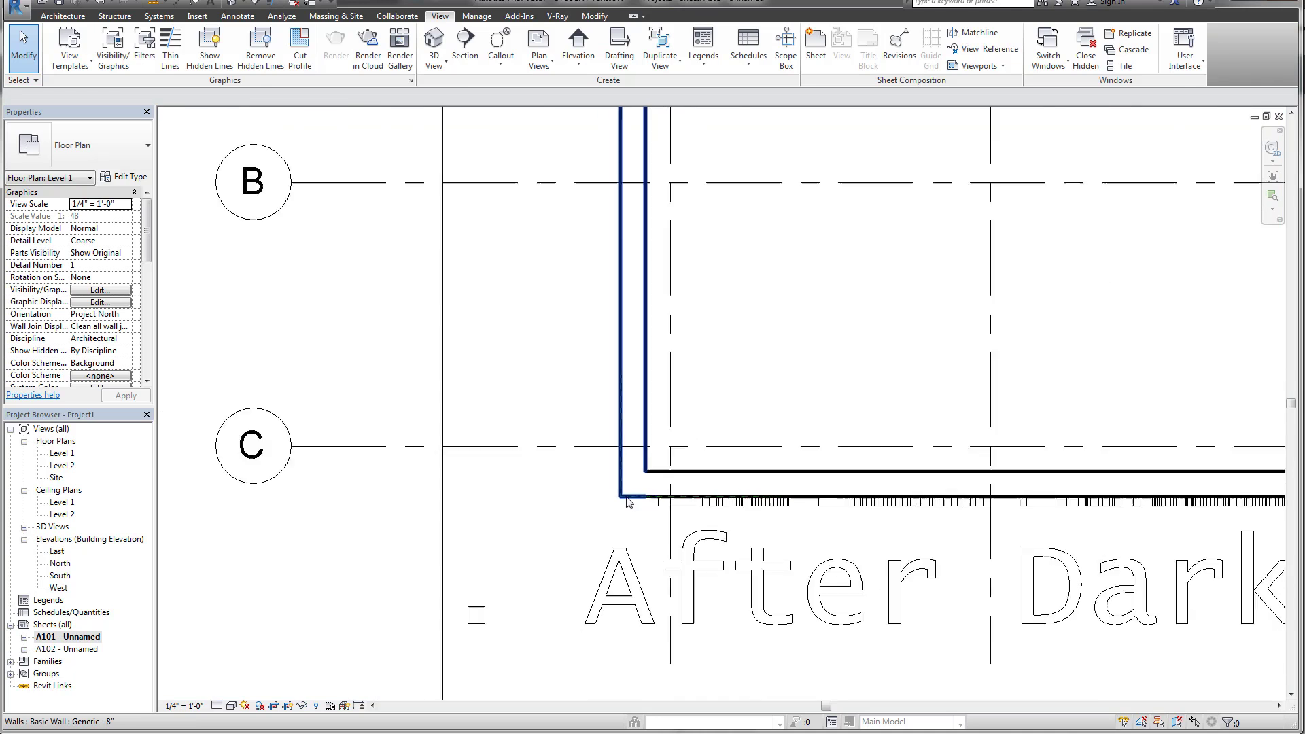
# Step: Deactivate the Level 1 view and select its viewport on sheet A101
pyautogui.rightClick(511, 435)
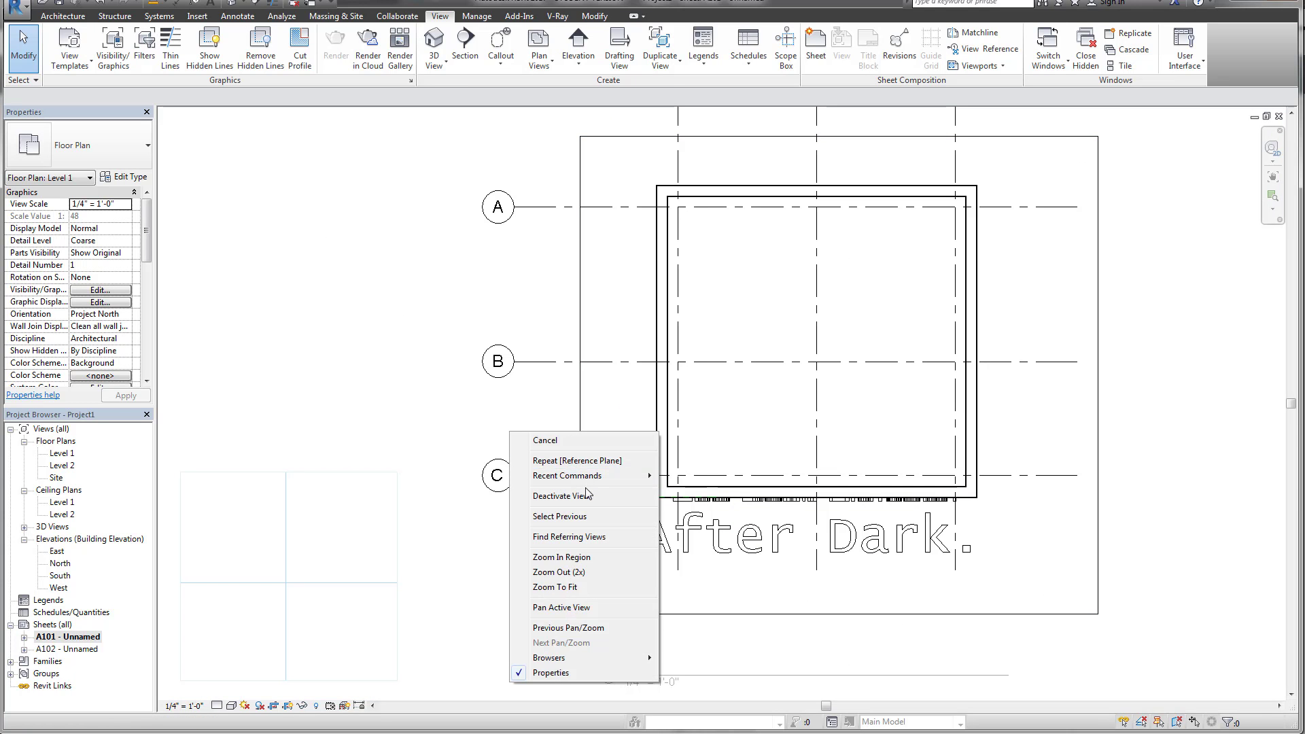
pyautogui.click(559, 495)
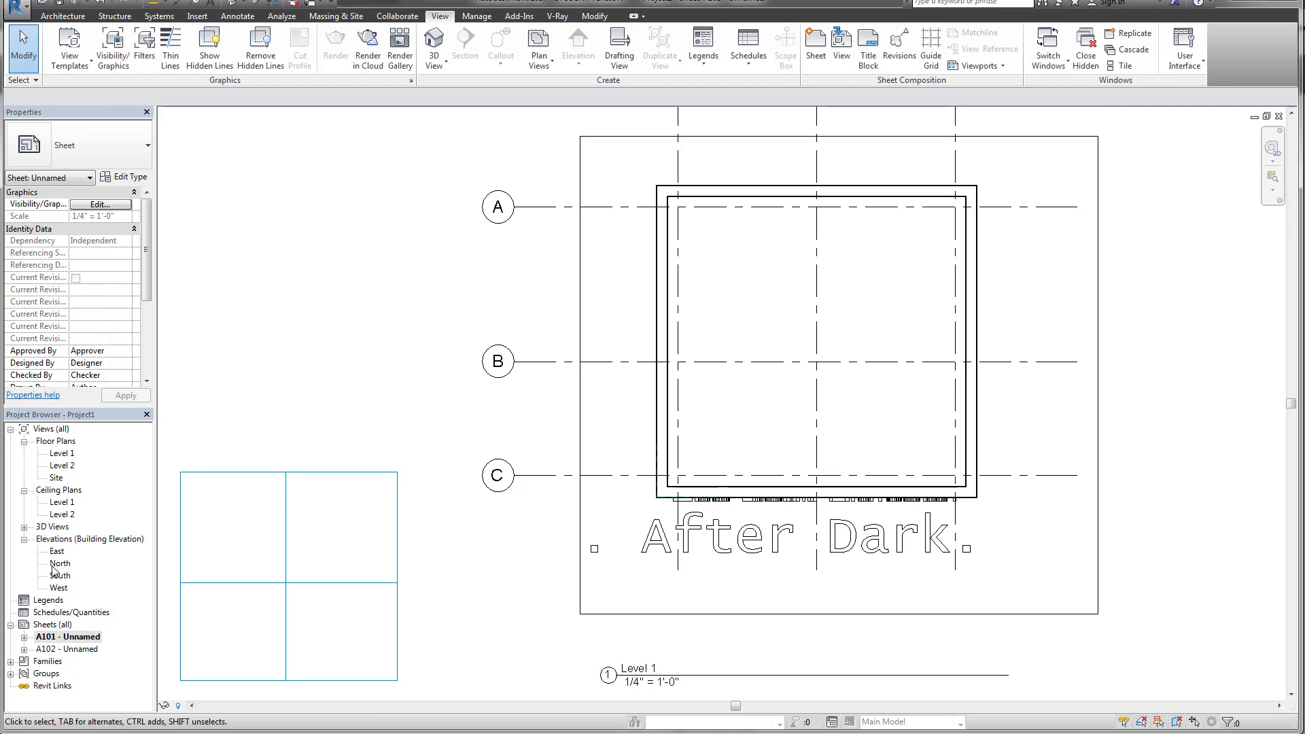
pyautogui.scroll(-2, 279, 517)
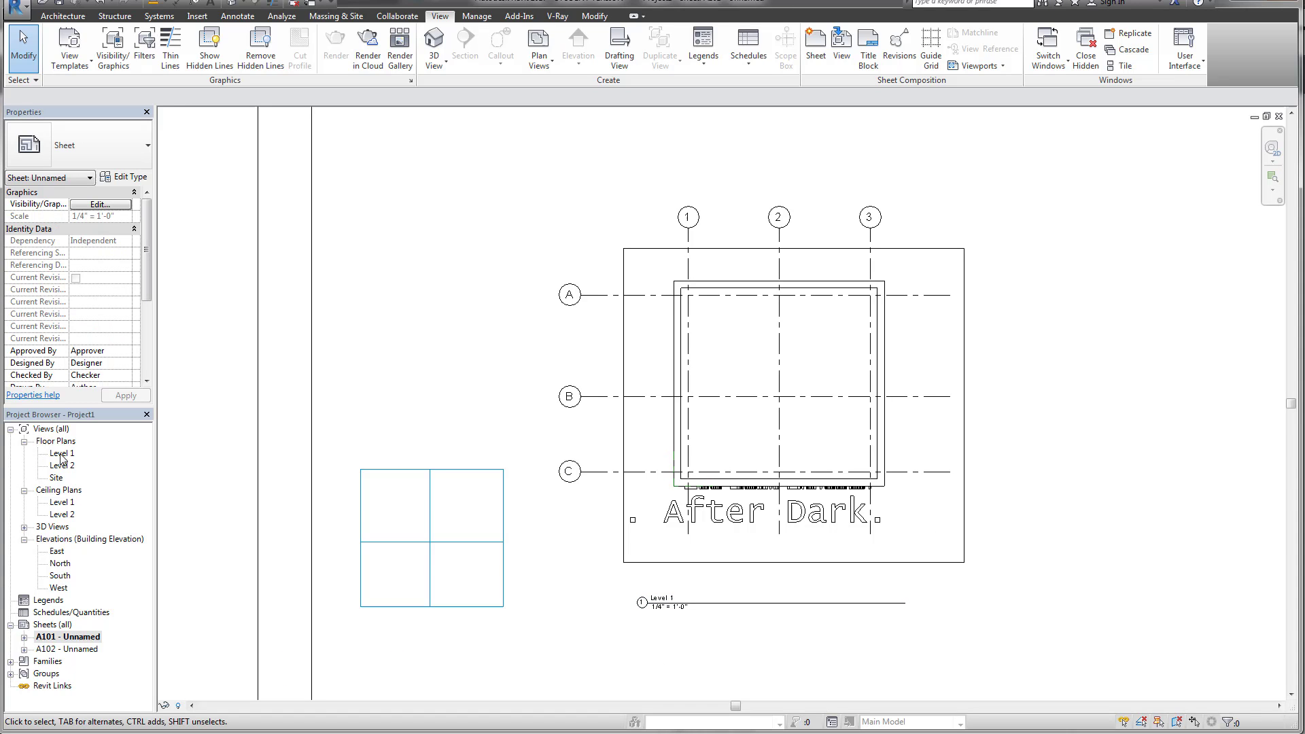
pyautogui.click(773, 513)
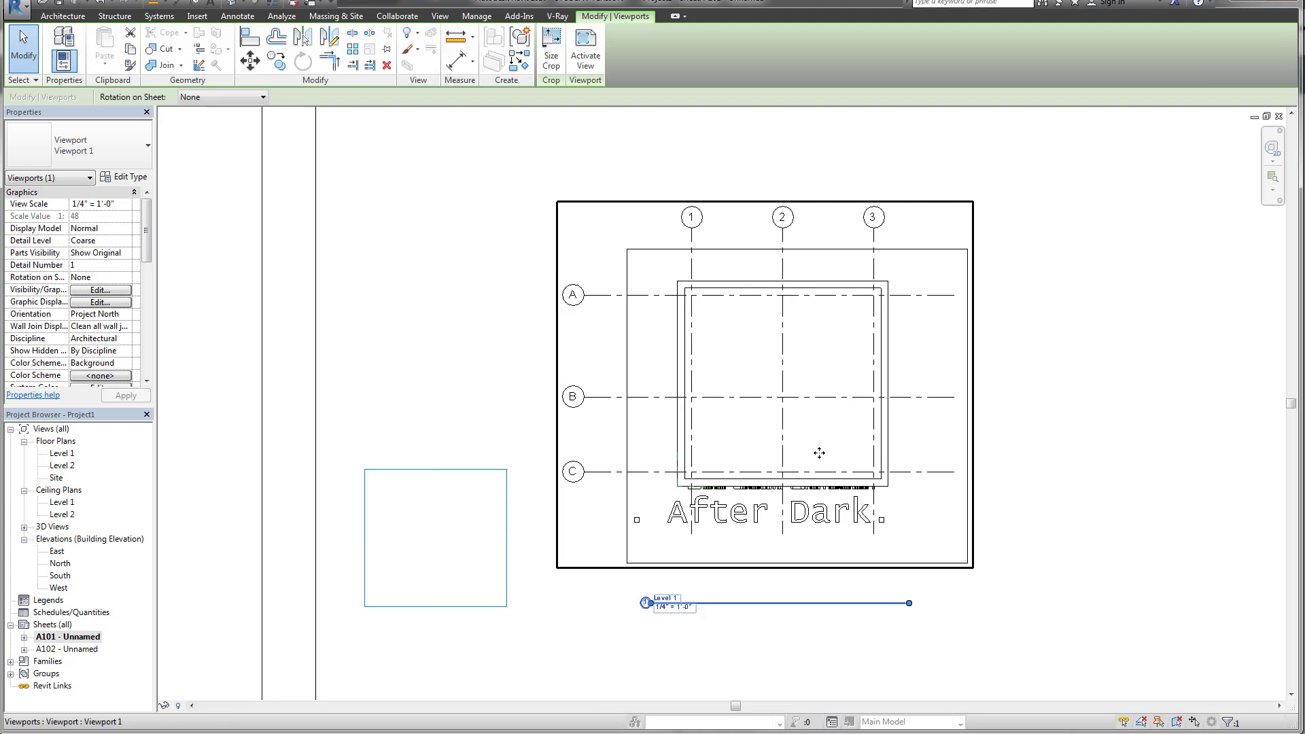
pyautogui.press('Escape')
pyautogui.scroll(5, 651, 484)
# Step: Move the viewport (MV) from the building's lower-left wall corner onto the guide grid intersection
pyautogui.press('m')
pyautogui.press('v')
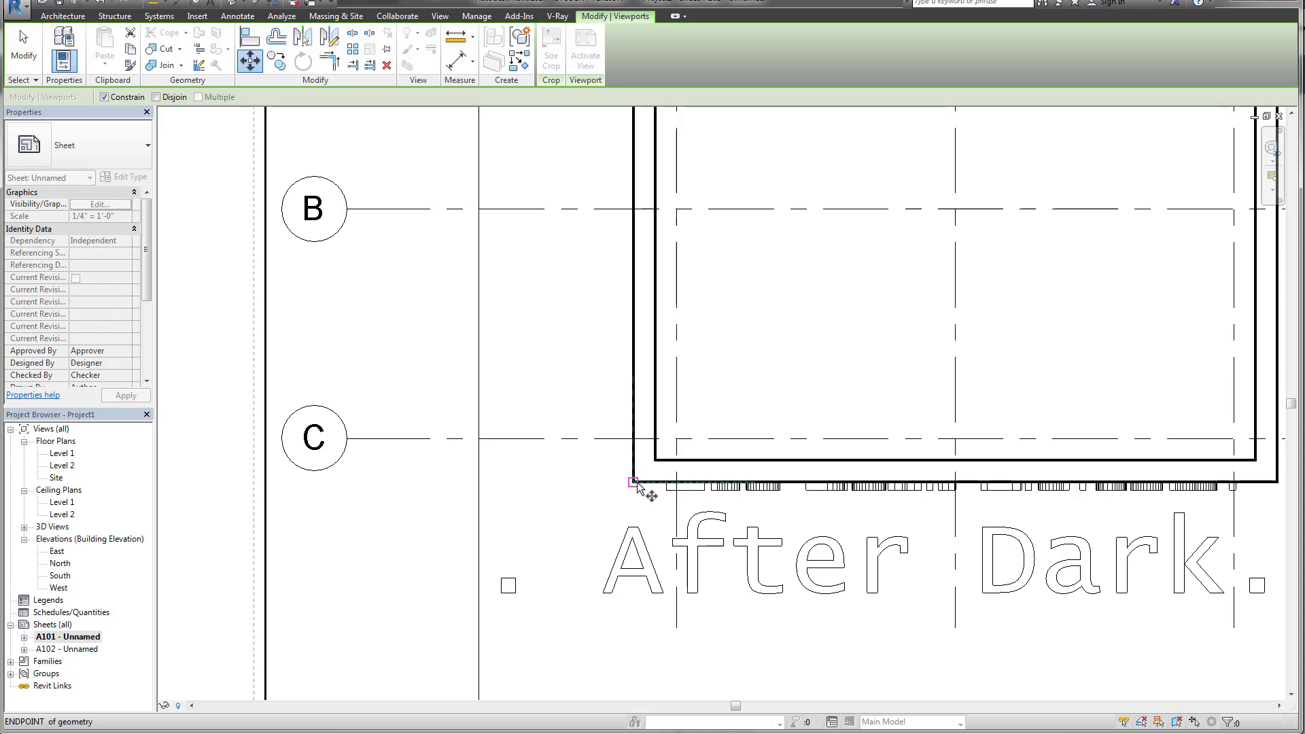
pyautogui.scroll(-1, 637, 486)
pyautogui.scroll(-3, 638, 486)
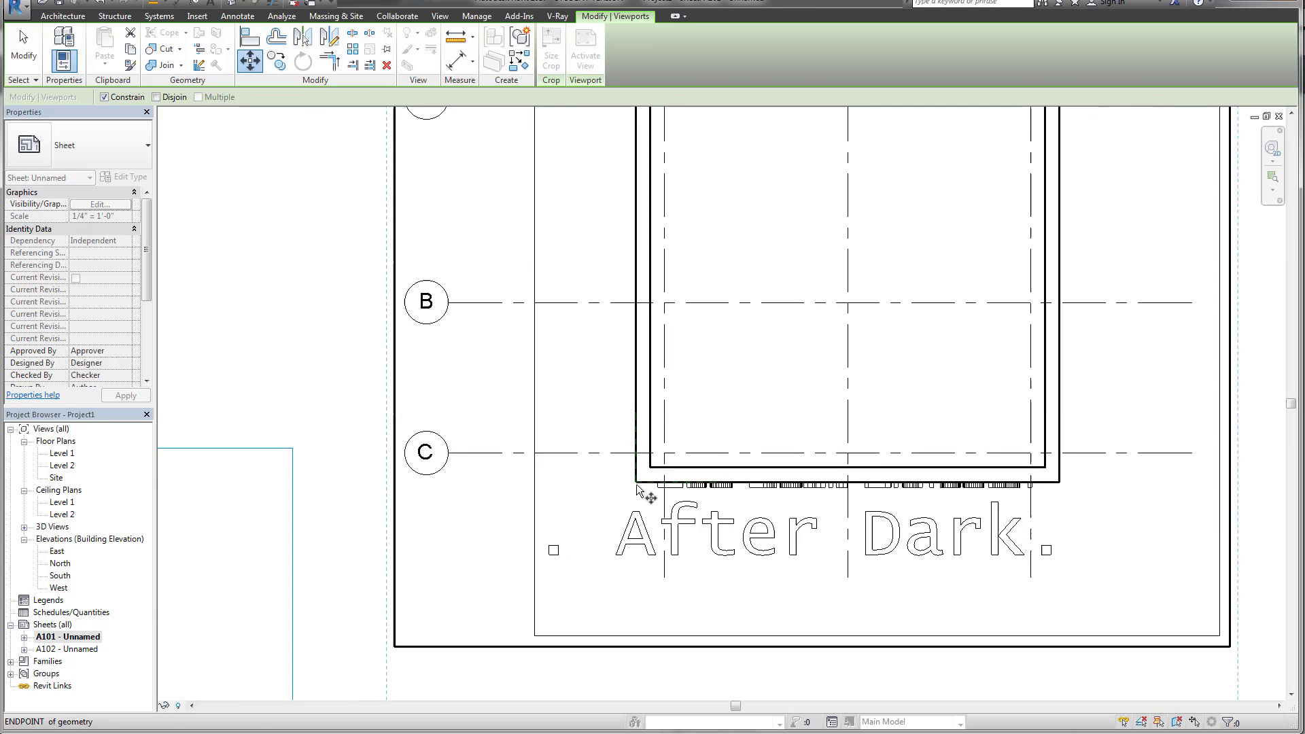
pyautogui.scroll(4, 666, 498)
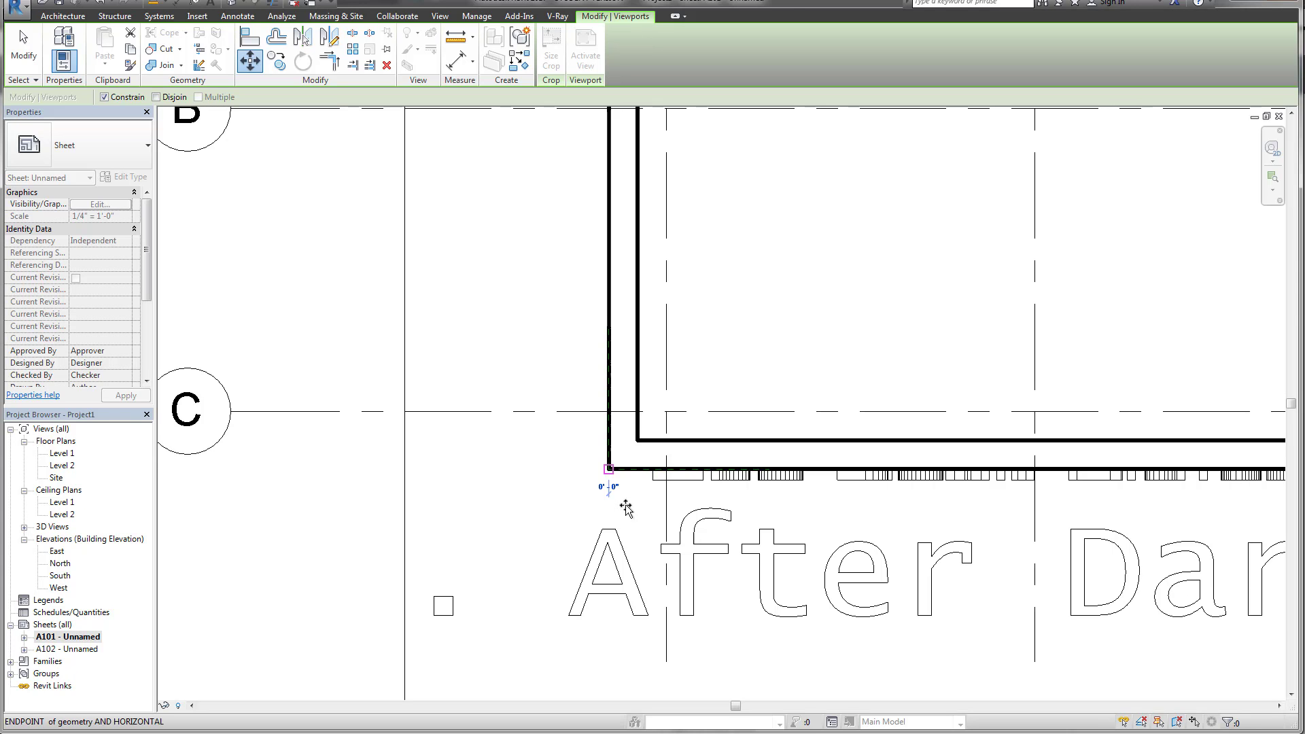
pyautogui.click(609, 469)
pyautogui.scroll(-3, 977, 373)
pyautogui.scroll(-2, 640, 523)
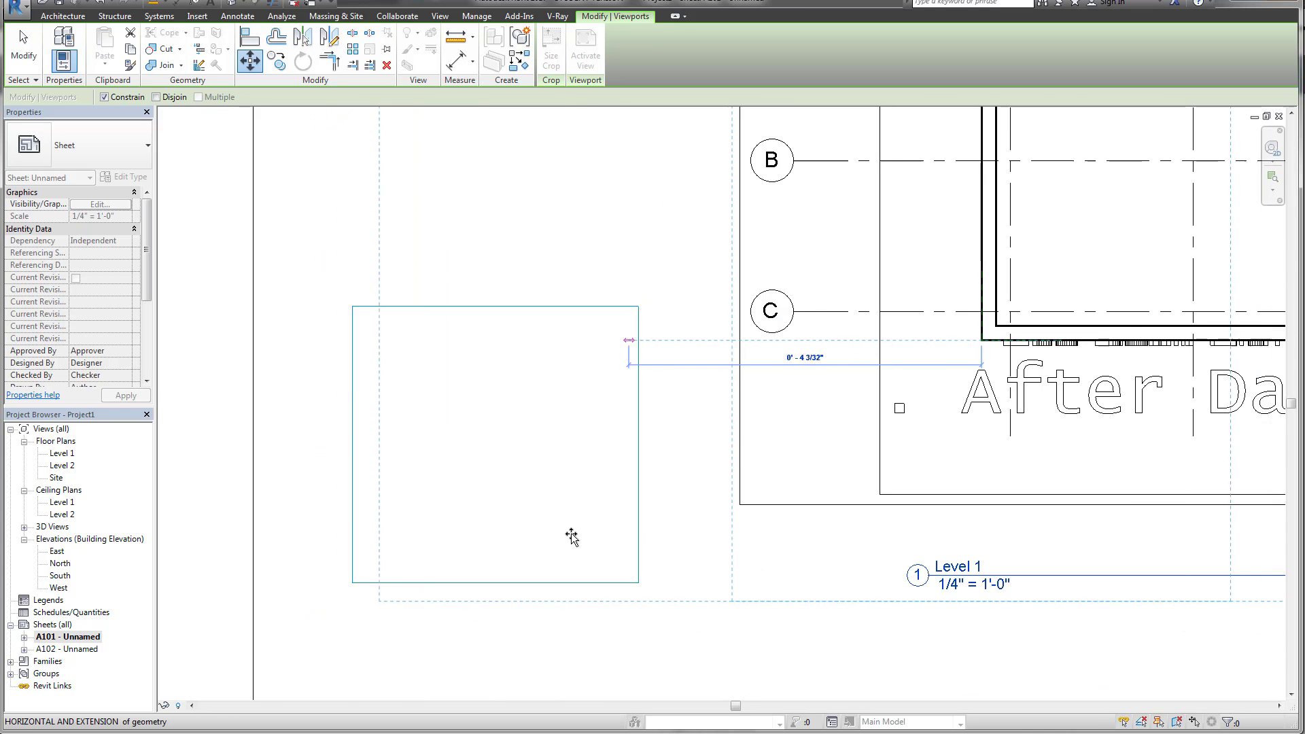
pyautogui.press('shift')
pyautogui.click(493, 455)
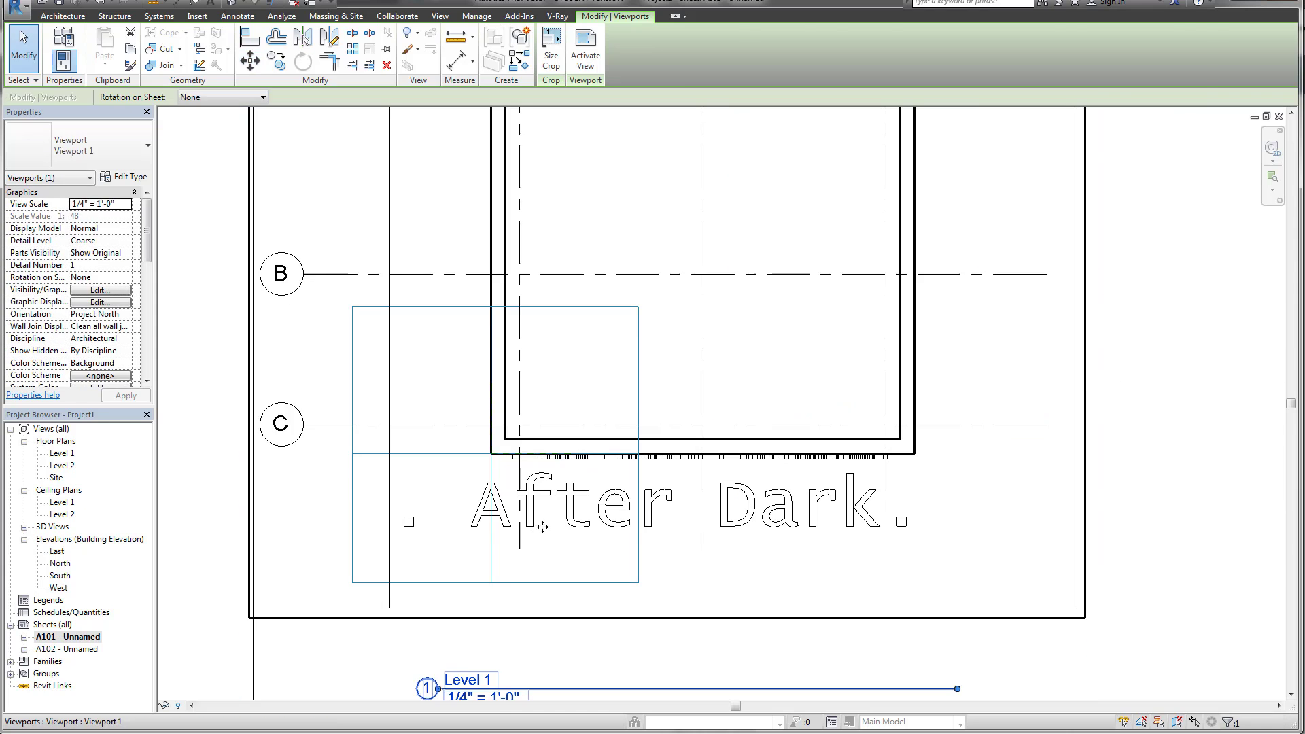
pyautogui.press('Escape')
# Step: Open sheet A102 and select its floor plan viewport
pyautogui.click(60, 649)
pyautogui.doubleClick(60, 649)
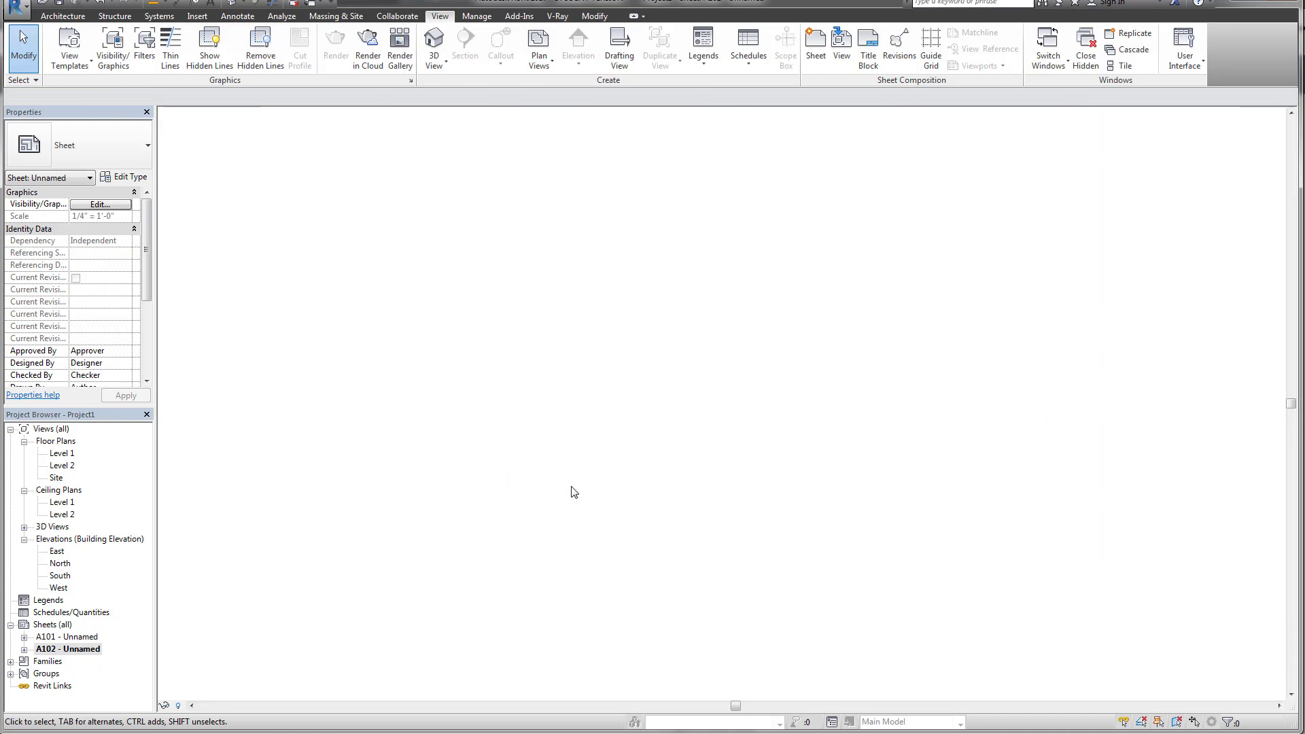
pyautogui.click(700, 447)
pyautogui.scroll(6, 700, 447)
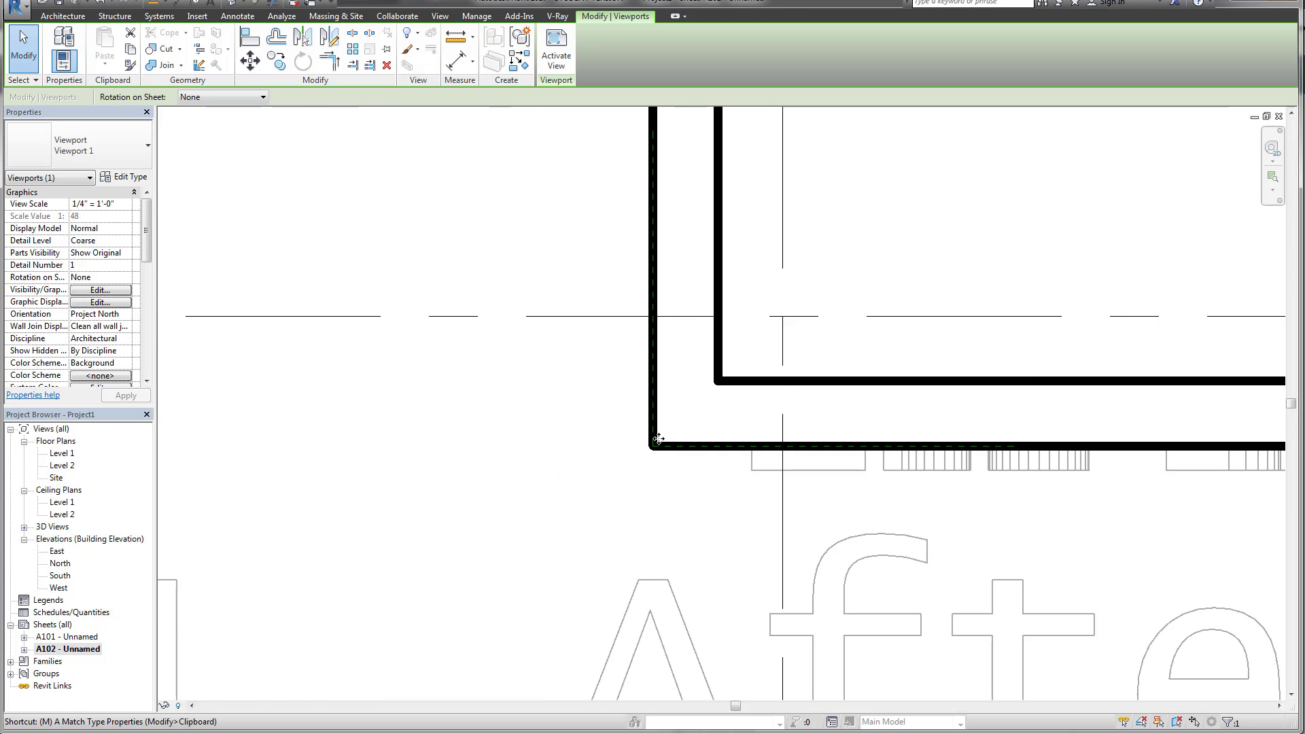
# Step: Move the A102 viewport's lower-left wall corner onto the matching guide grid crossing, then compare with A101
pyautogui.press('m')
pyautogui.press('v')
pyautogui.click(652, 446)
pyautogui.scroll(-5, 623, 462)
pyautogui.scroll(-3, 748, 380)
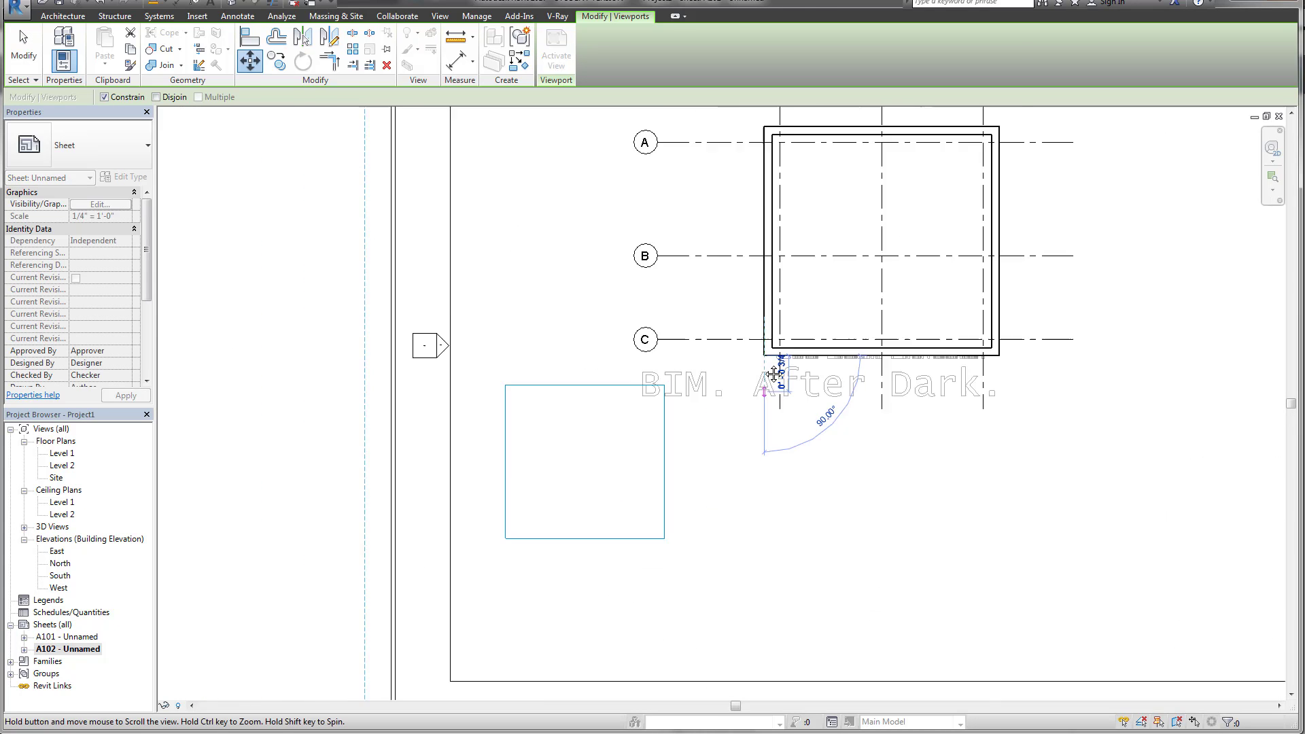
pyautogui.click(611, 445)
pyautogui.press('Escape')
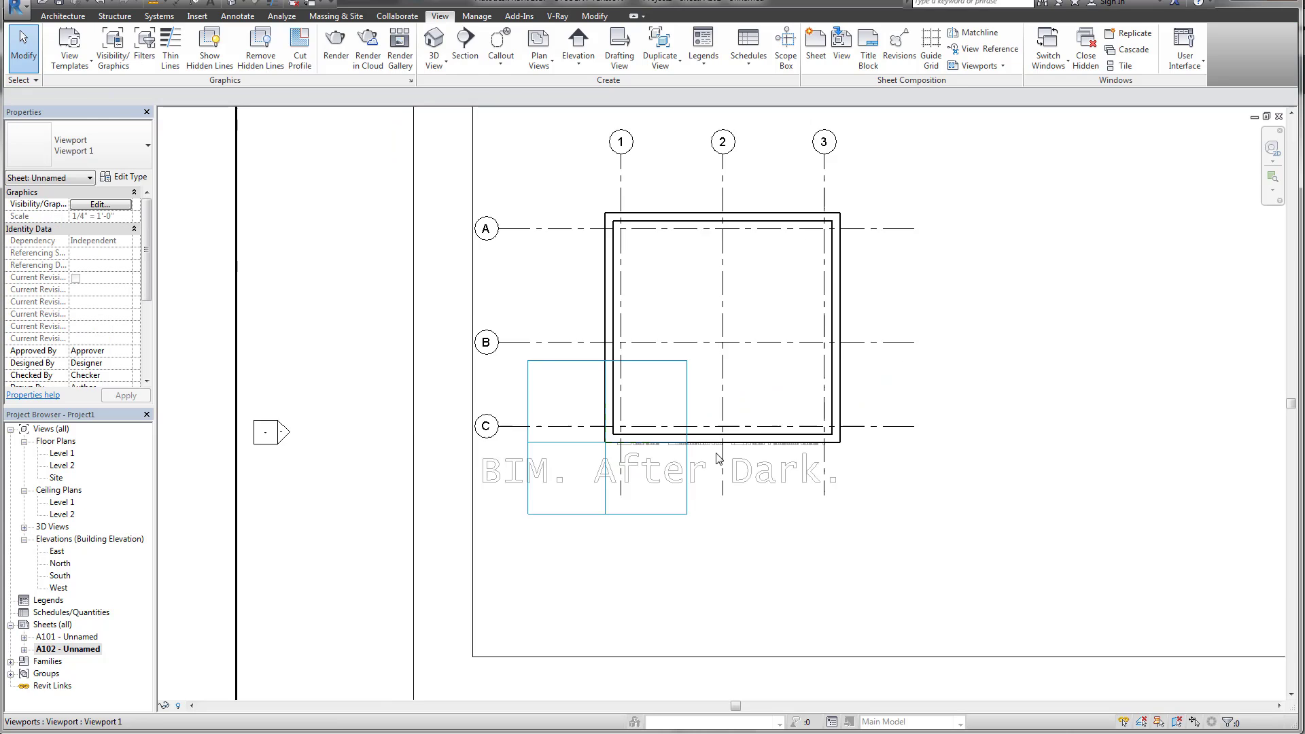
pyautogui.scroll(-5, 679, 380)
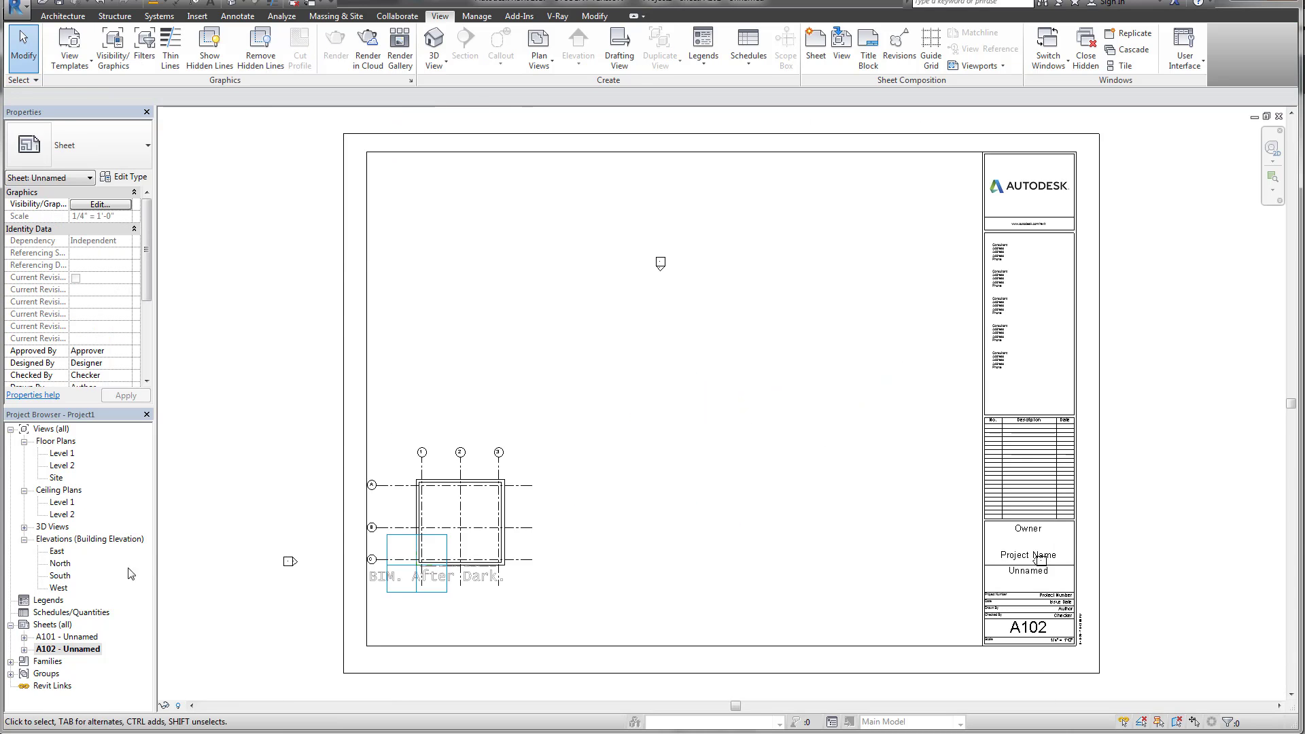
pyautogui.doubleClick(64, 637)
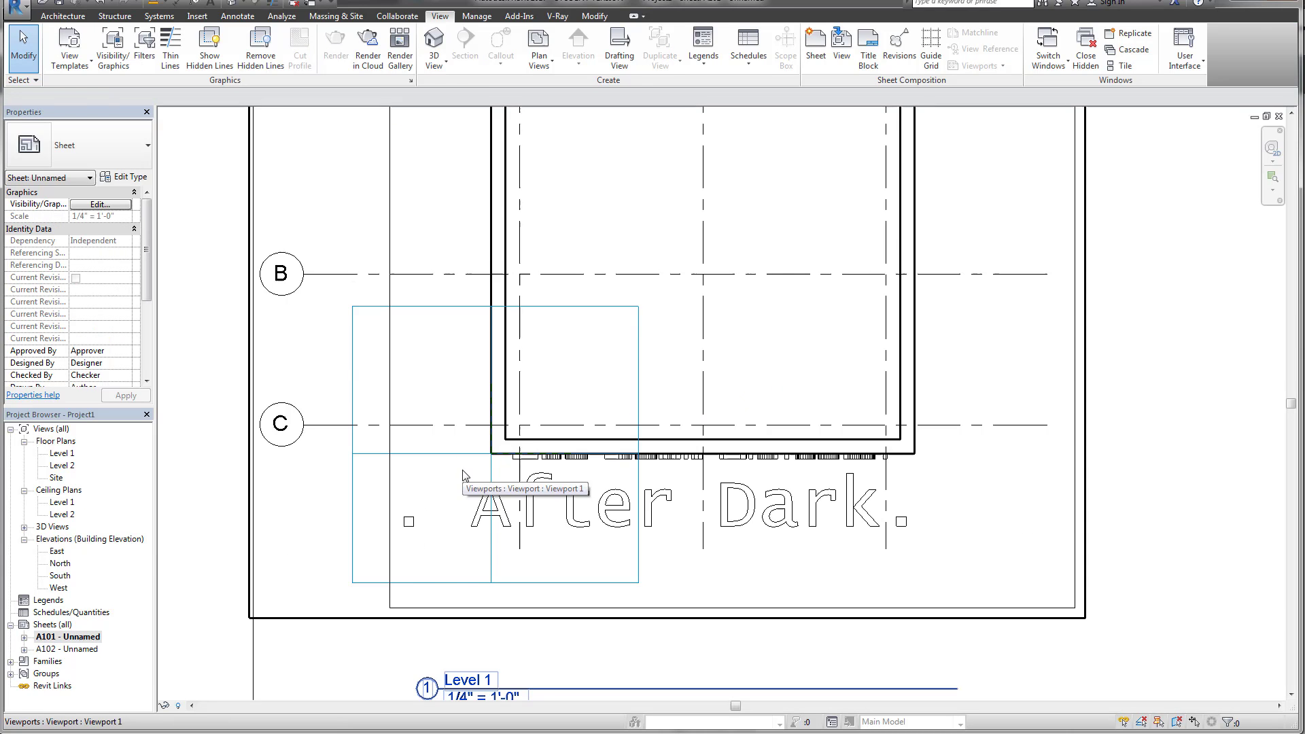
# Step: Tile windows (WT) with the 3D and Level 1 views closed, leaving sheets A101 and A102 side by side
pyautogui.press('z')
pyautogui.press('f')
pyautogui.doubleClick(51, 650)
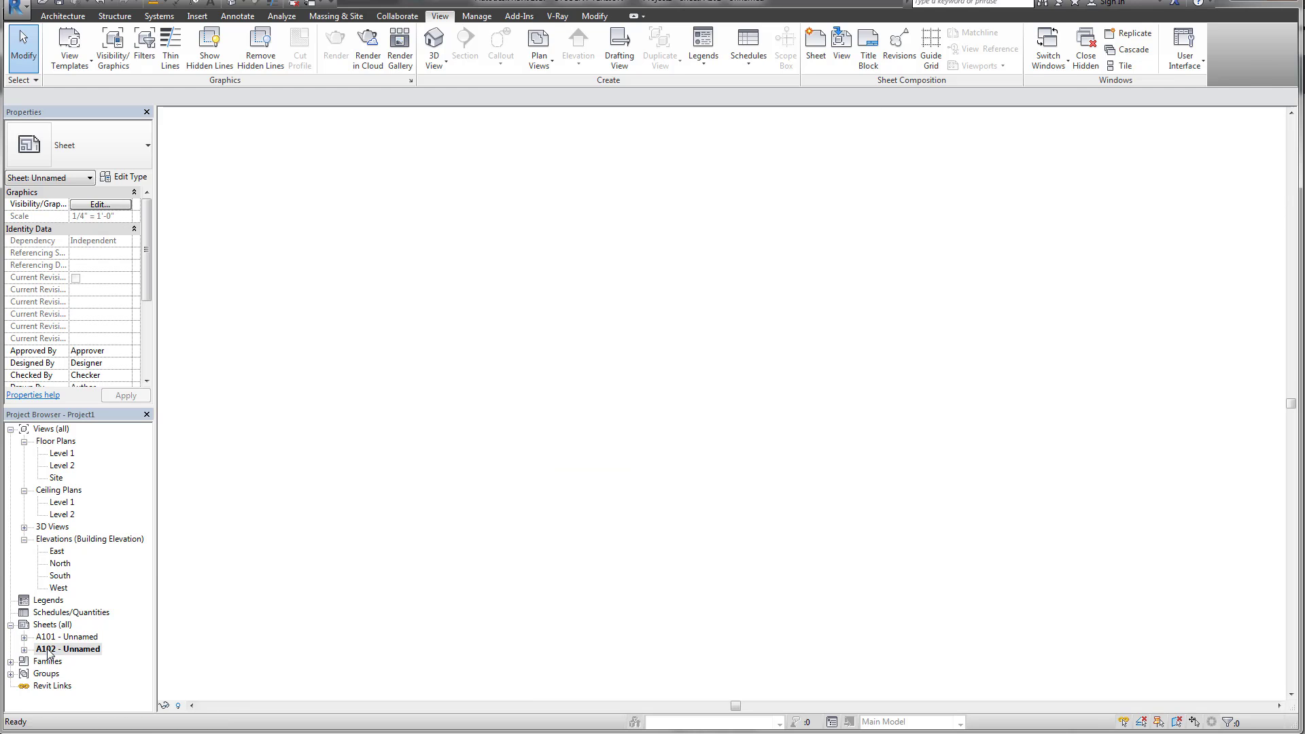
pyautogui.press('w')
pyautogui.press('t')
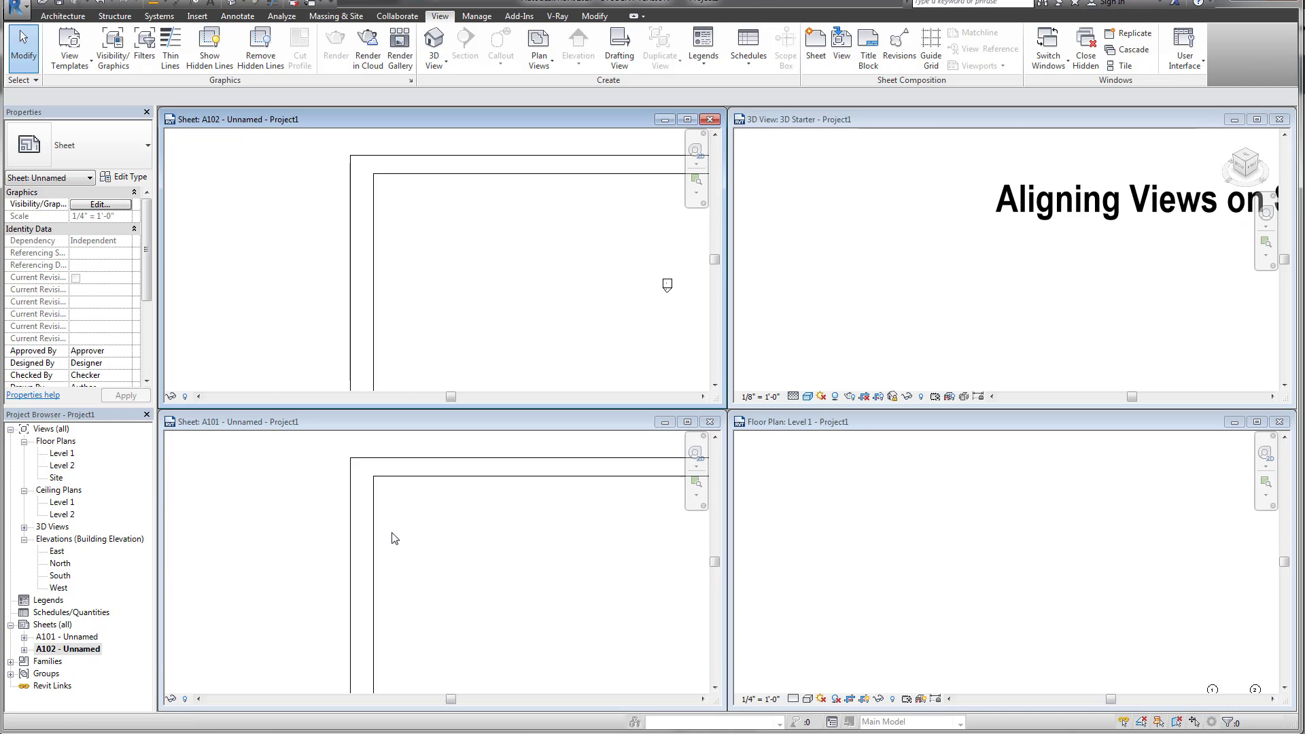
pyautogui.click(1279, 119)
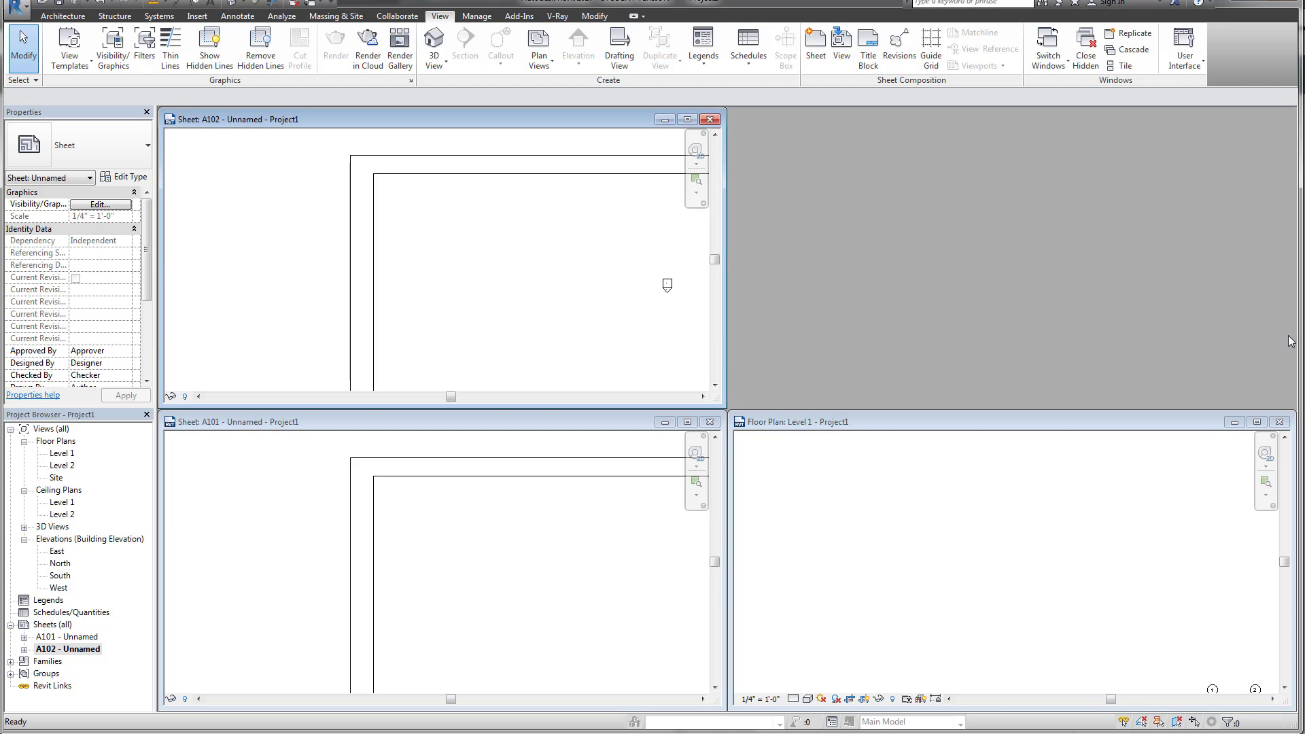
pyautogui.click(1280, 422)
pyautogui.press('w')
pyautogui.press('t')
# Step: Zoom each of the A101 and A102 sheet windows to fit its whole title block
pyautogui.click(887, 527)
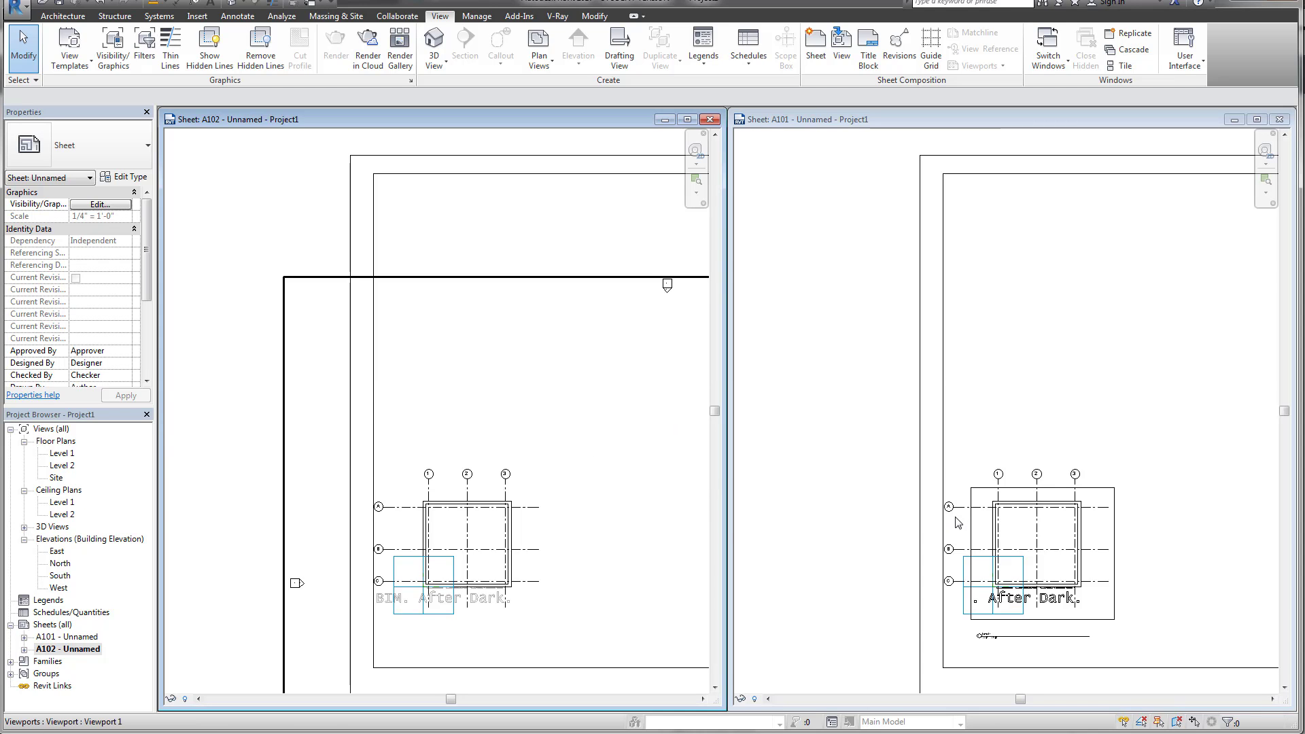
pyautogui.press('z')
pyautogui.press('f')
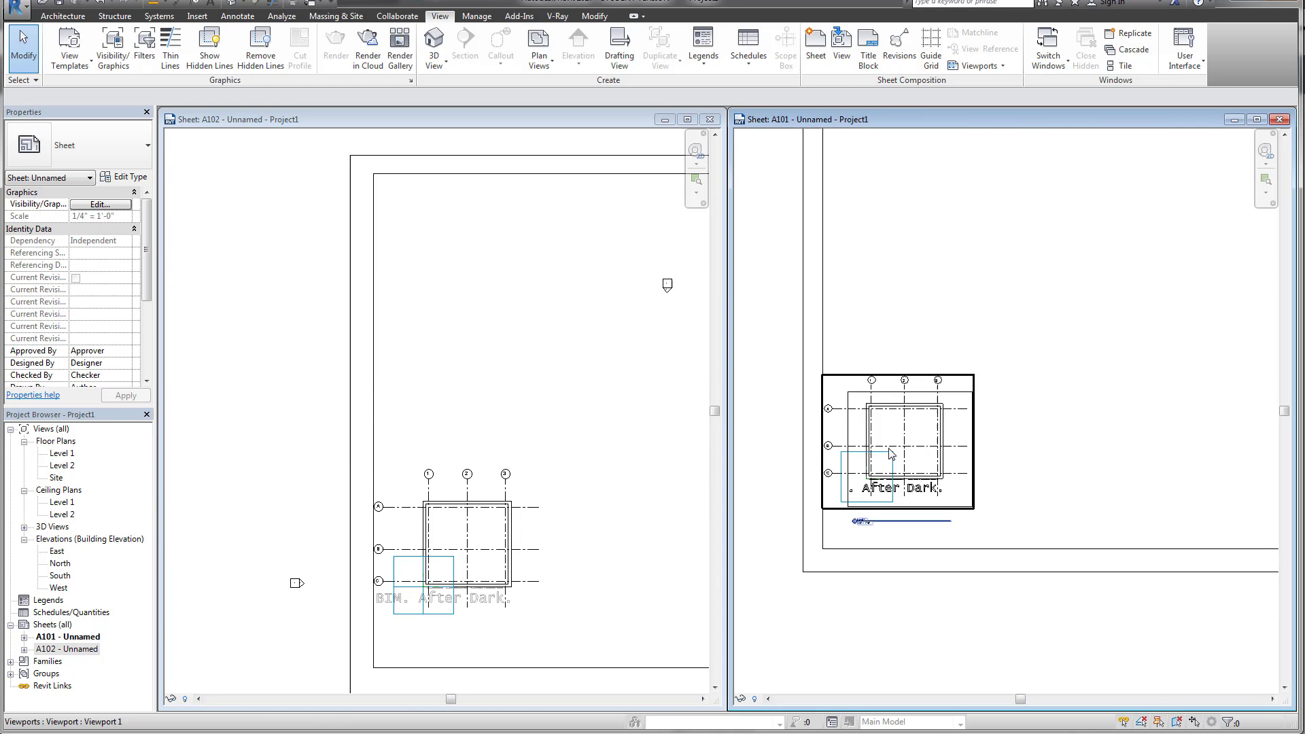
pyautogui.click(510, 443)
pyautogui.press('z')
pyautogui.press('f')
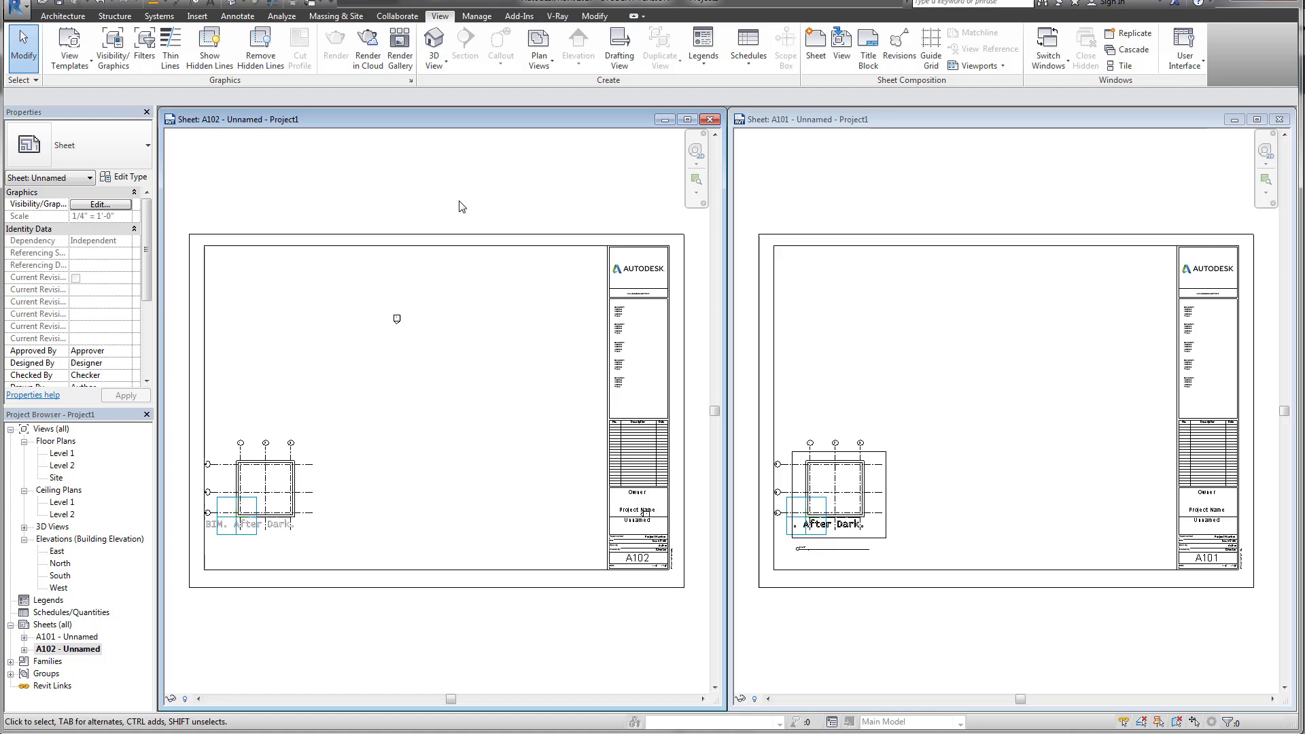
# Step: Drag the South elevation from the Project Browser onto sheet A102 above the floor plan
pyautogui.click(60, 577)
pyautogui.moveTo(123, 569); pyautogui.dragTo(399, 372)
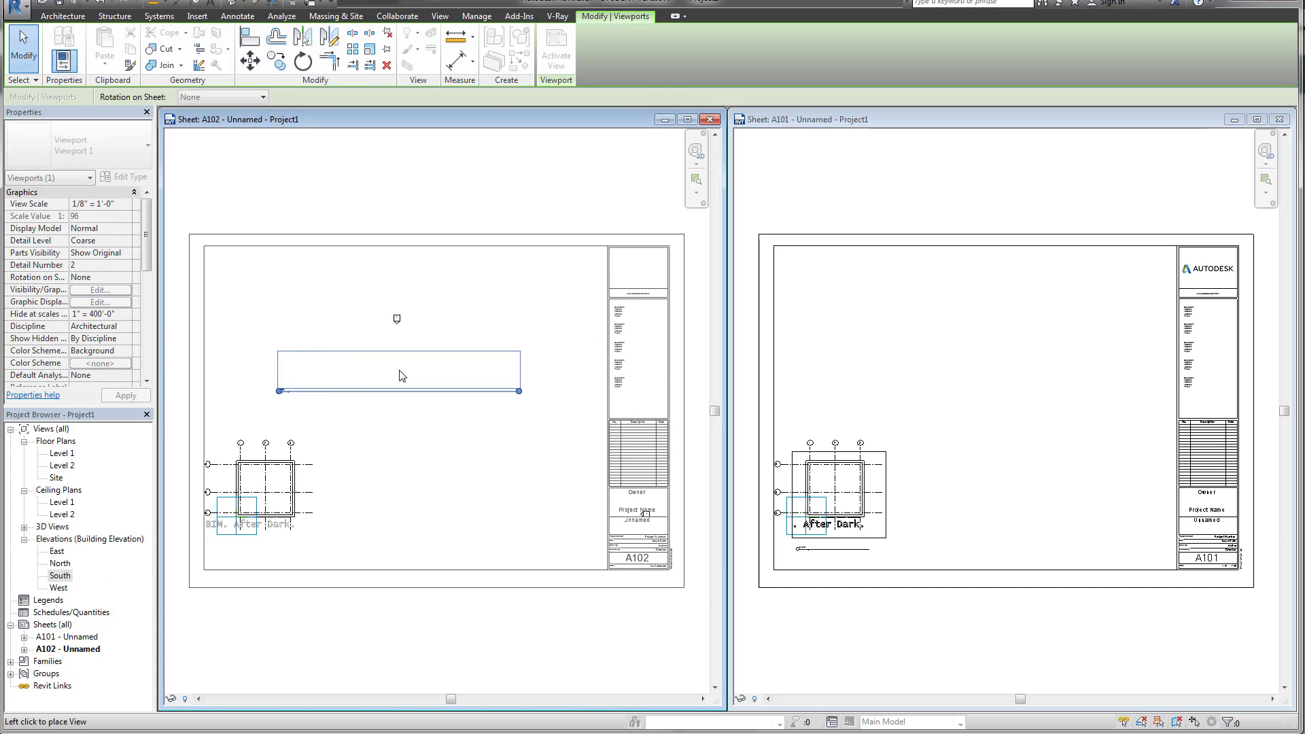
pyautogui.click(400, 373)
pyautogui.scroll(2, 324, 429)
pyautogui.scroll(2, 245, 393)
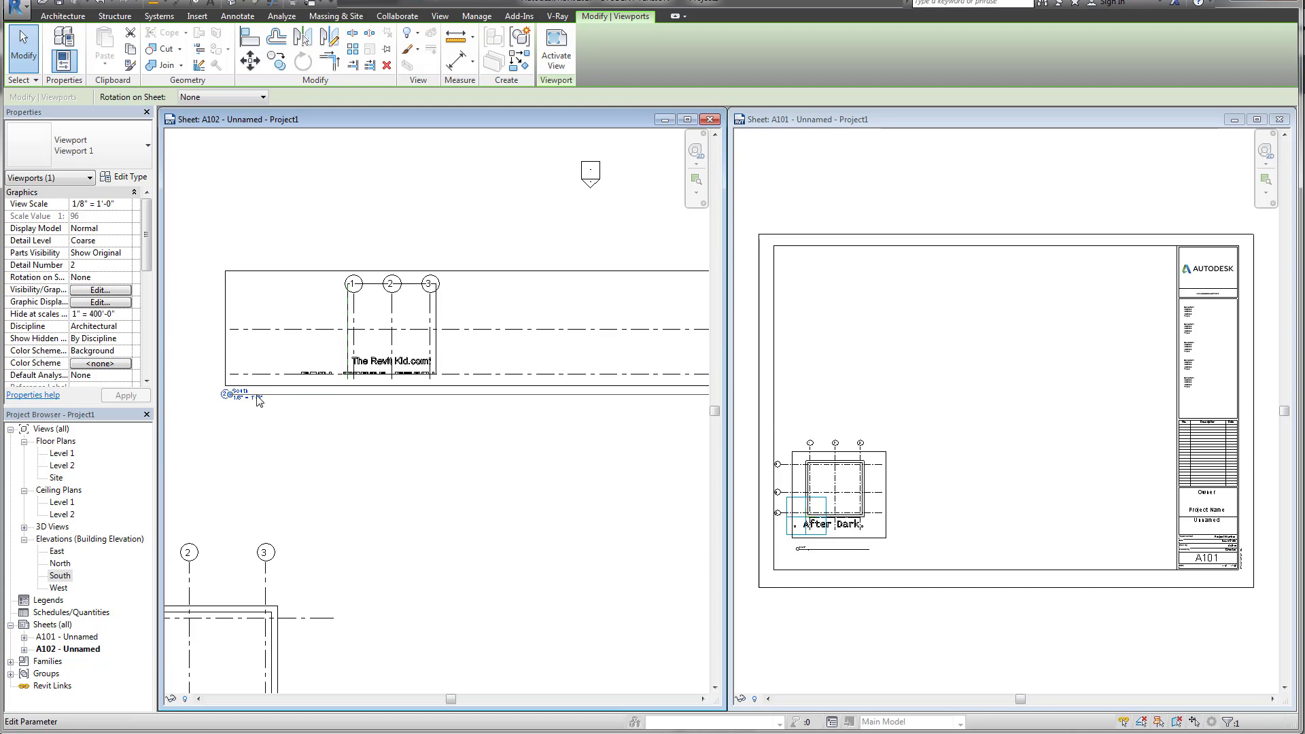
pyautogui.scroll(3, 505, 373)
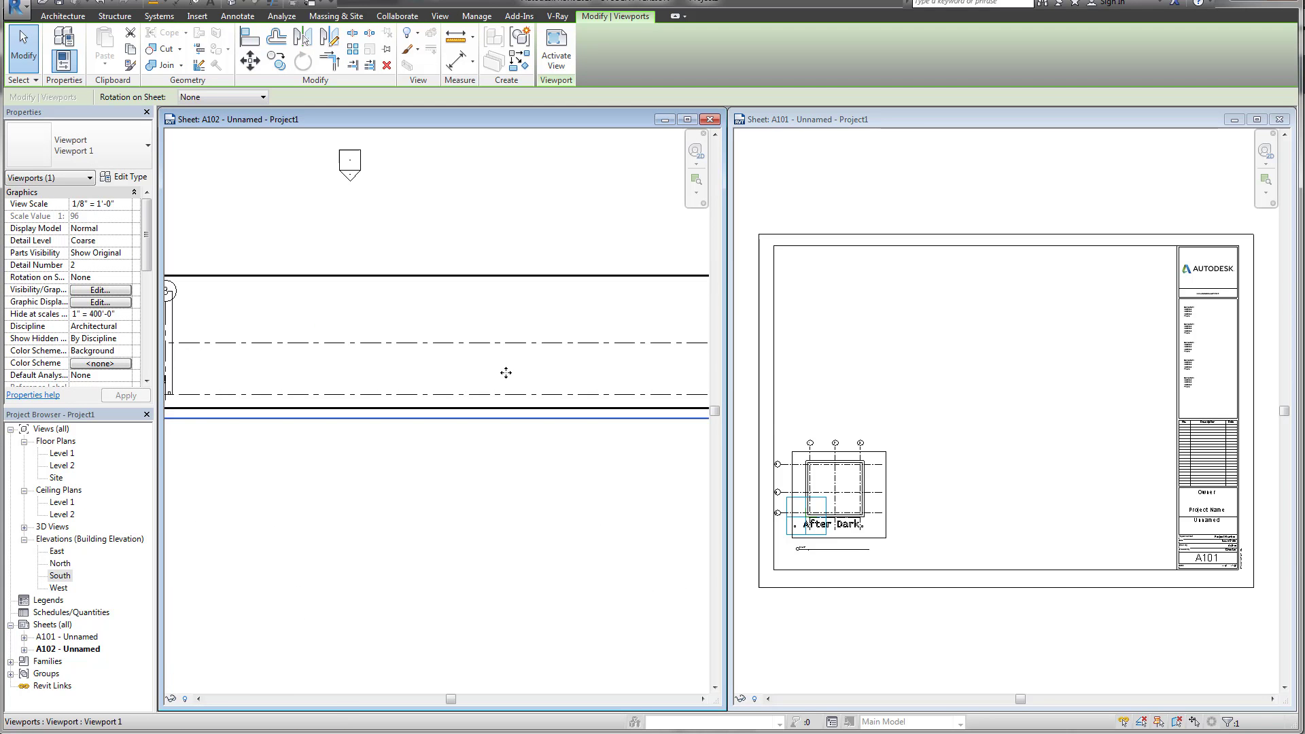
# Step: Pull the South elevation's crop region bottom edge upward
pyautogui.press('m')
pyautogui.press('v')
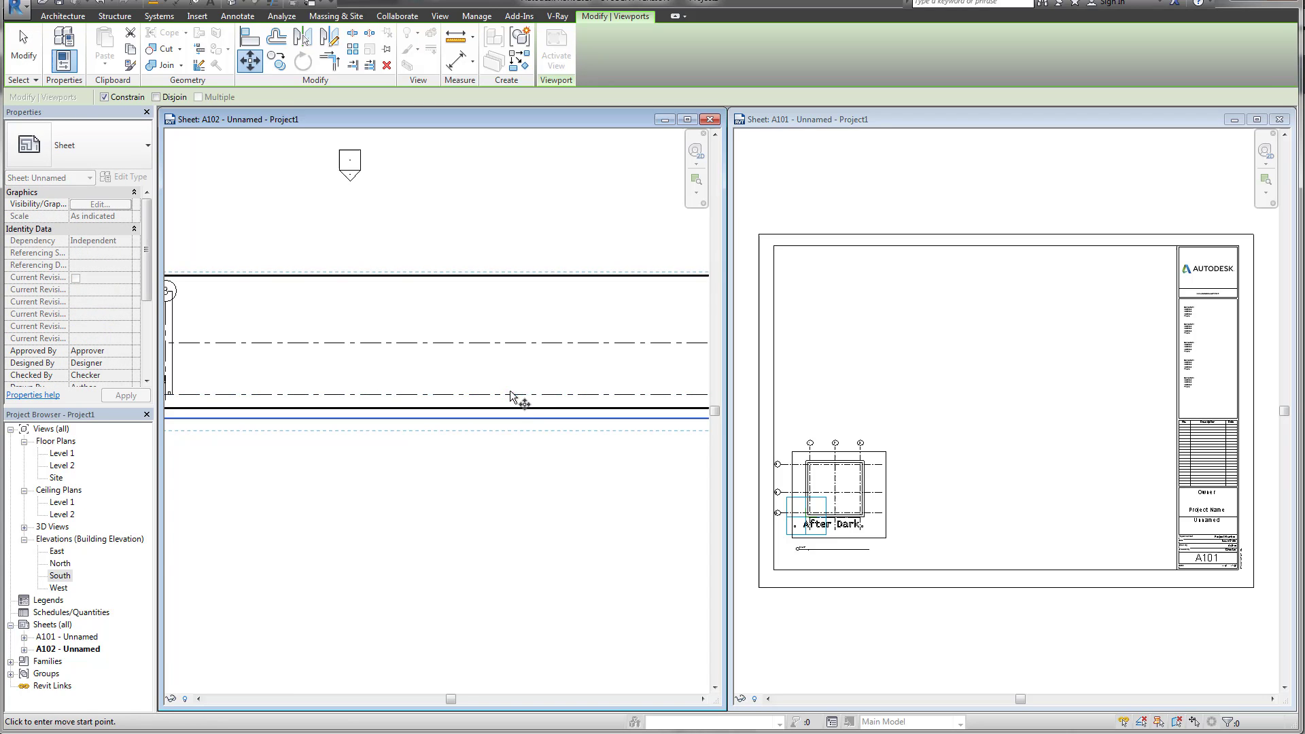
pyautogui.scroll(-2, 510, 390)
pyautogui.press('Escape')
pyautogui.press('Escape')
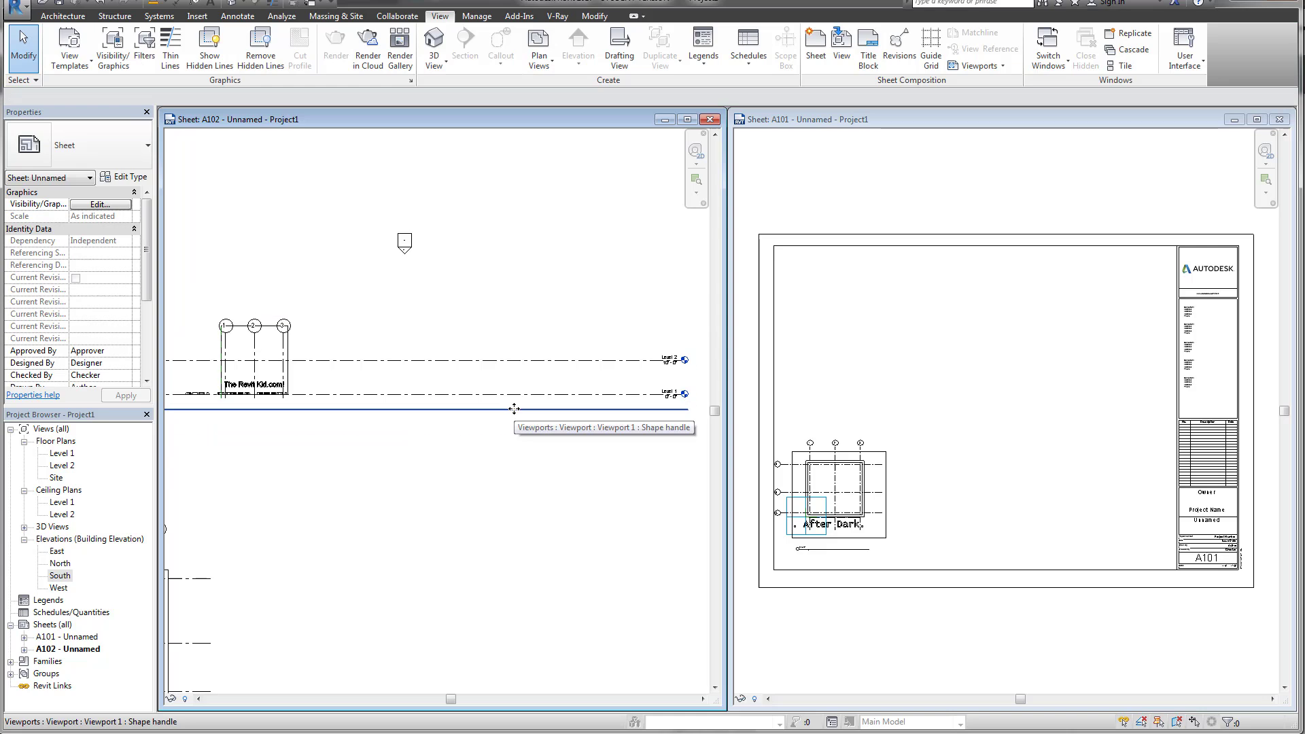
pyautogui.moveTo(514, 408); pyautogui.dragTo(514, 230)
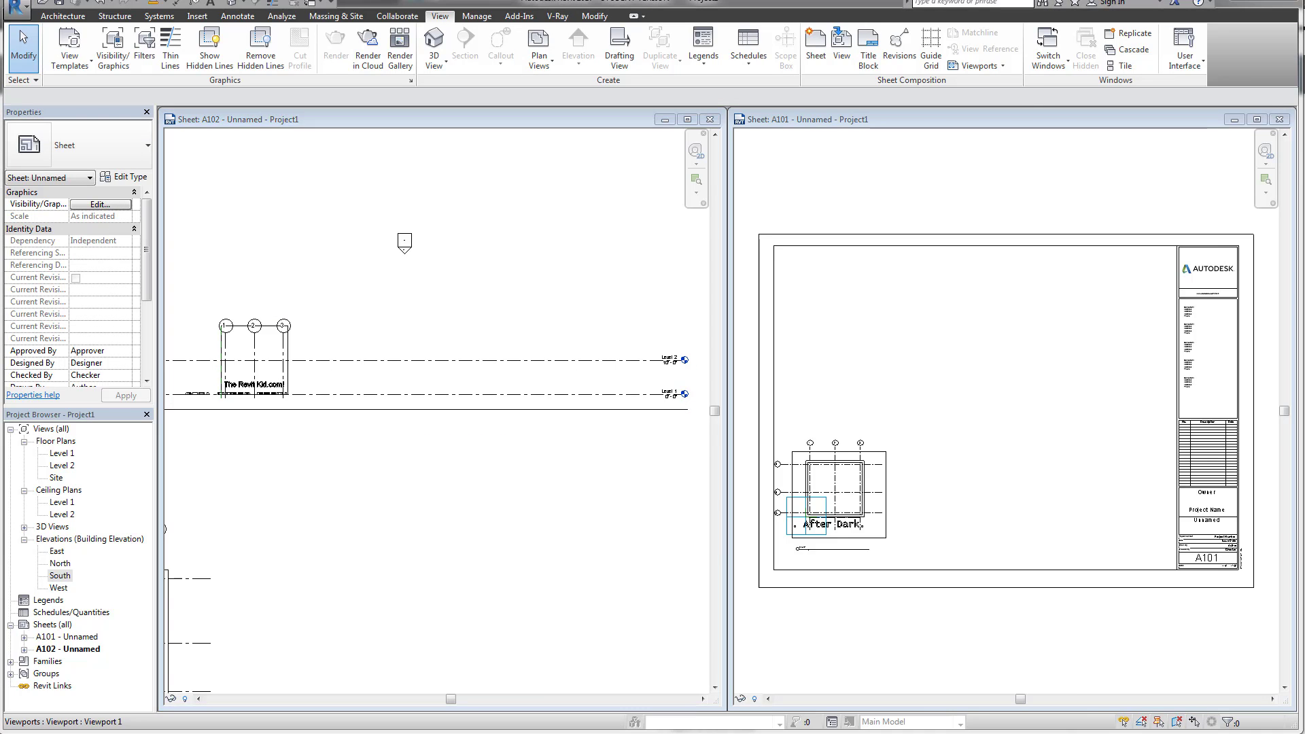